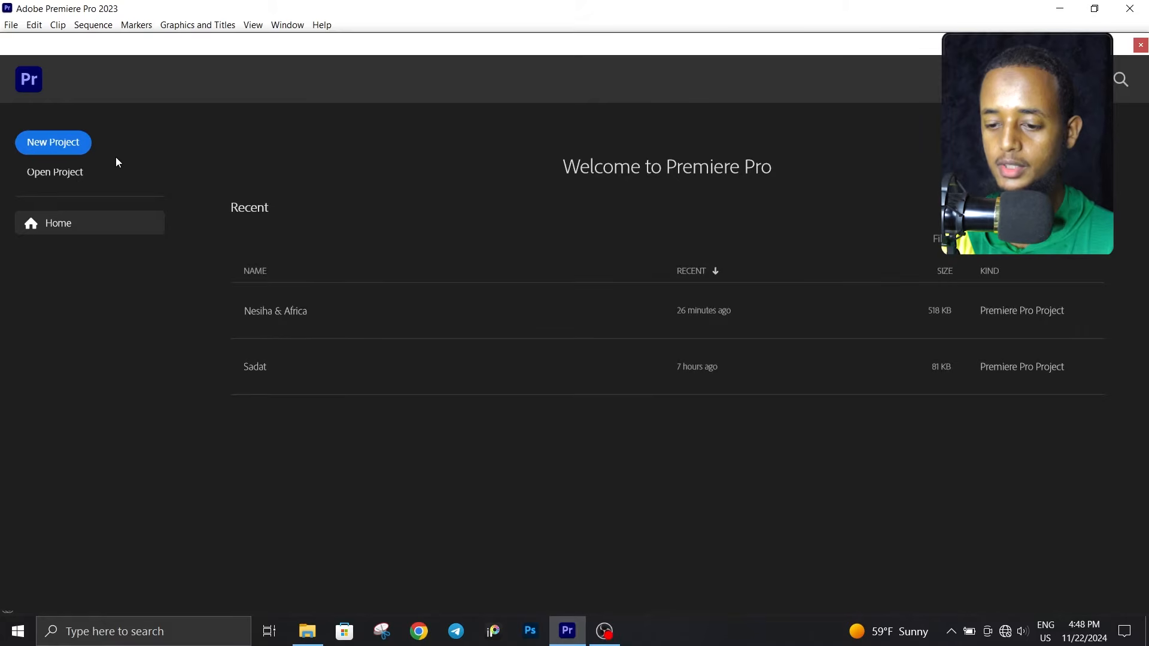
# - Create a new project named Tutorial on the D: drive without selecting any media
pyautogui.click(61, 149)
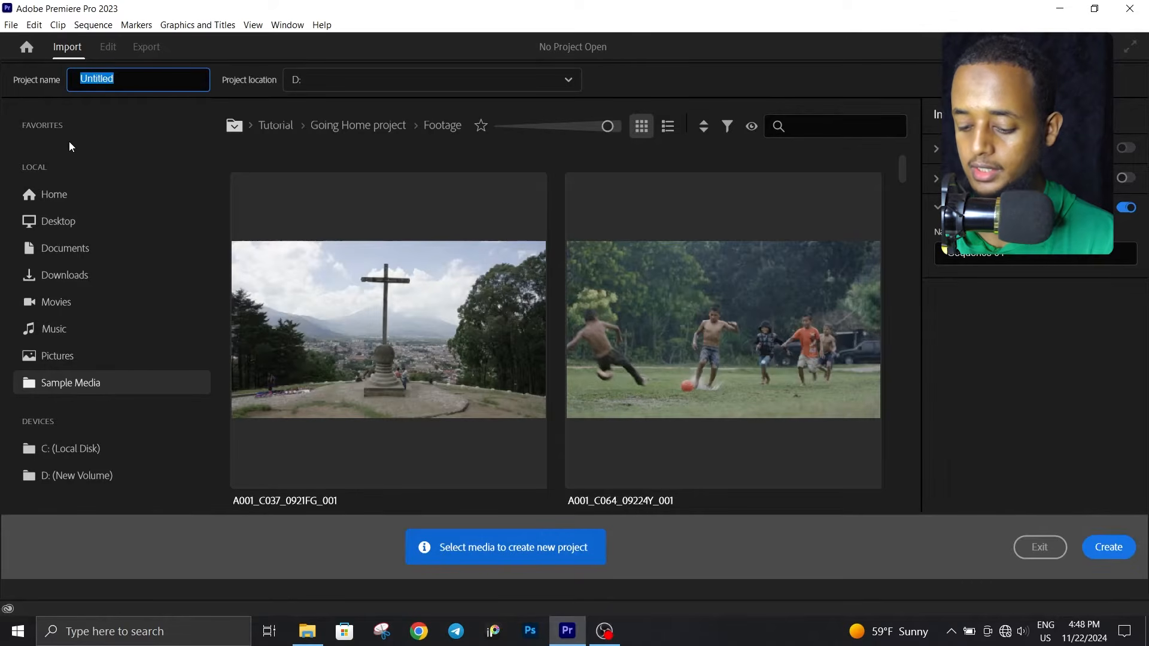
pyautogui.write('Tyt')
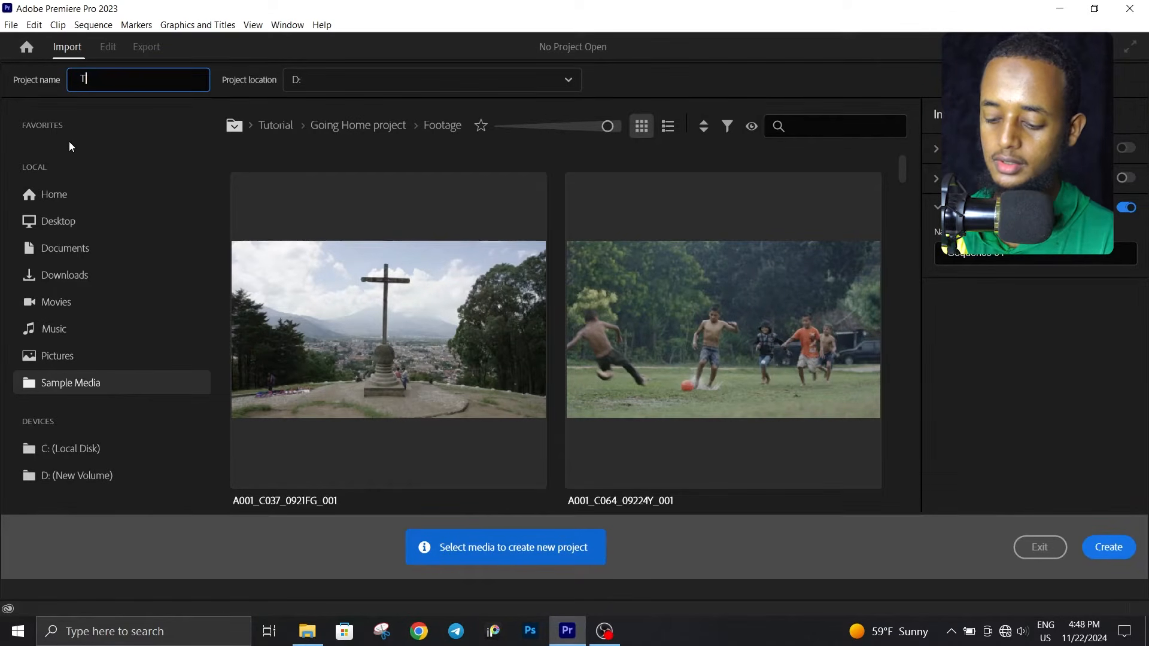
pyautogui.press('BackSpace')
pyautogui.press('BackSpace')
pyautogui.write('utorial')
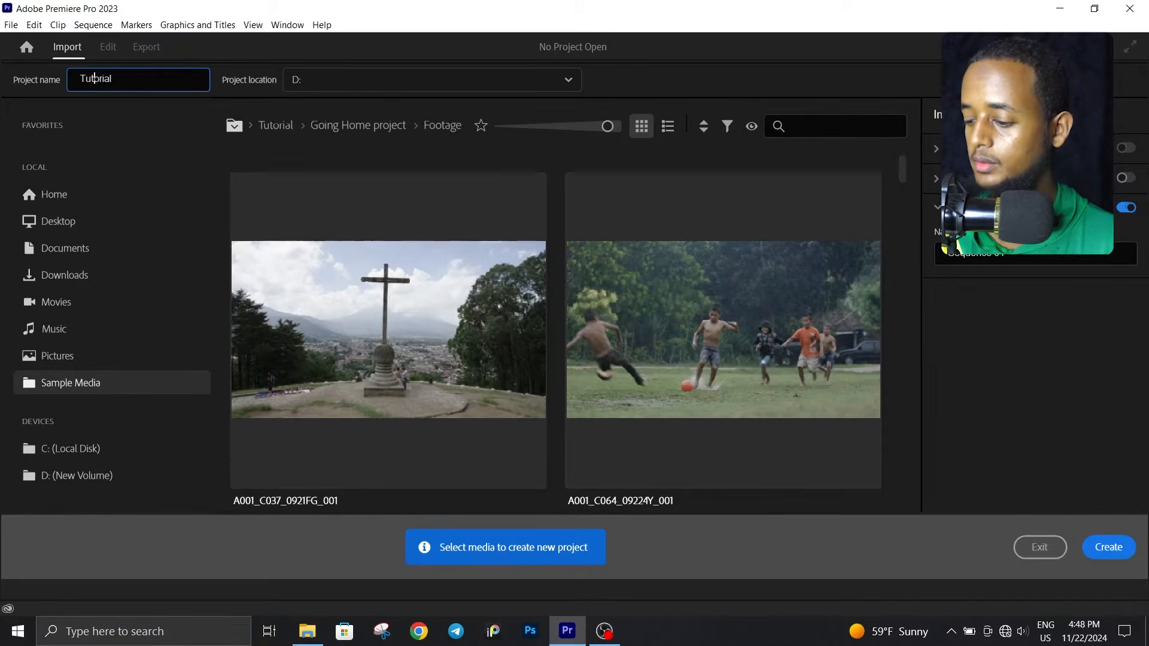
pyautogui.click(1104, 550)
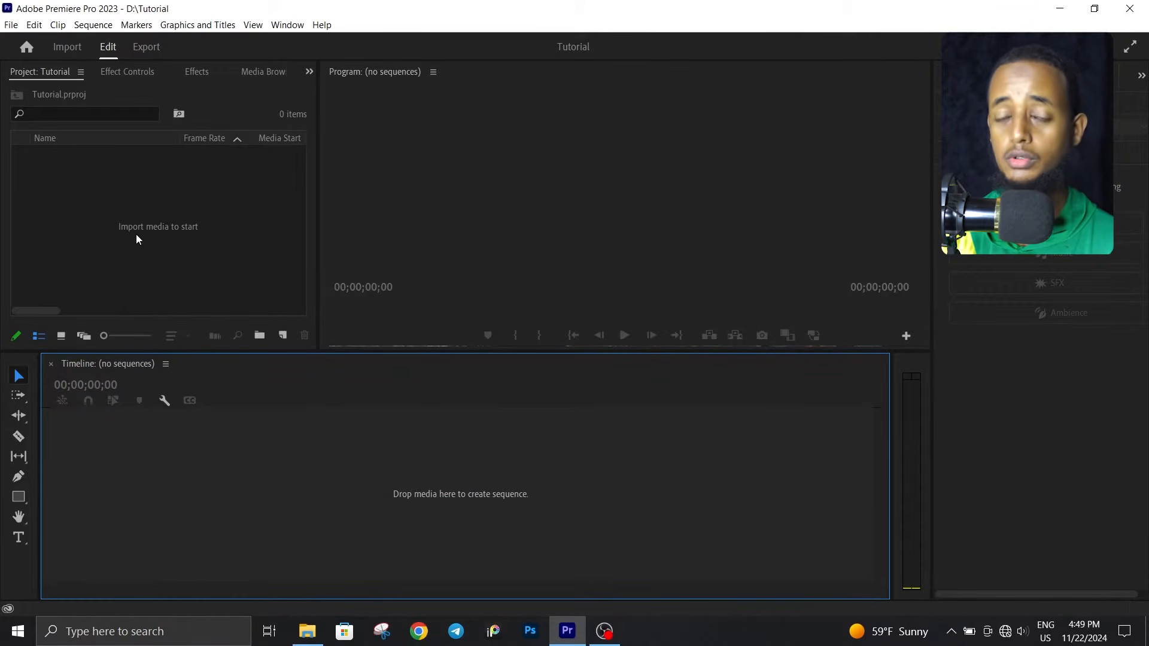
# - Create a new sequence with the DSLR 1080p30 preset and undo its creation
pyautogui.rightClick(148, 208)
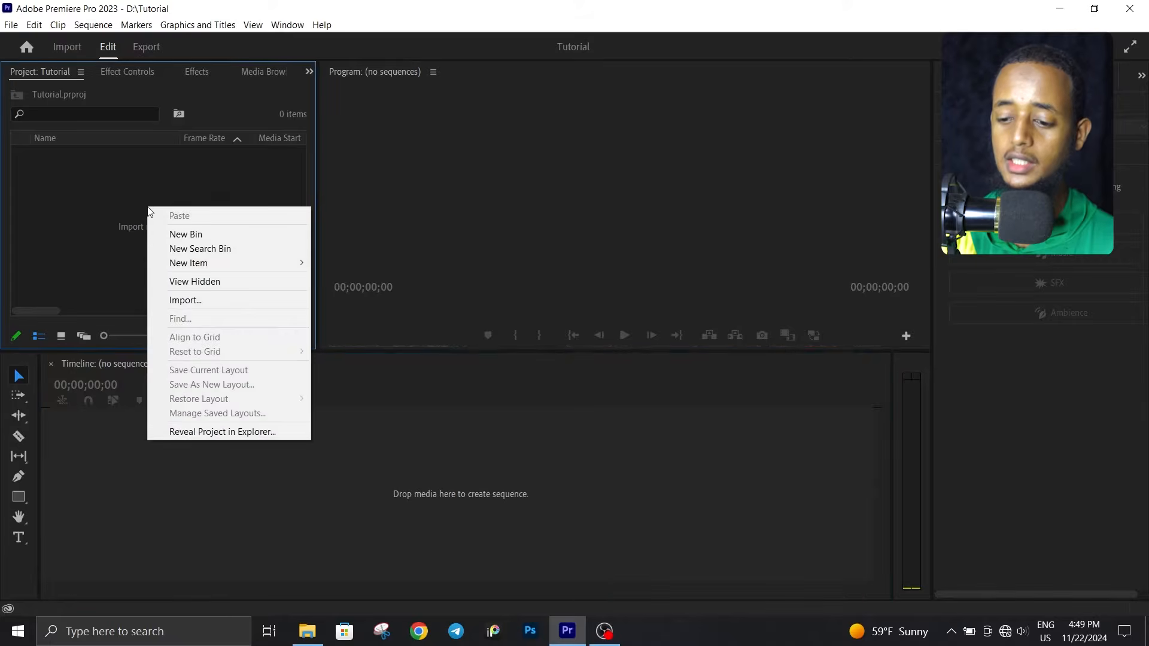
pyautogui.moveTo(178, 265)
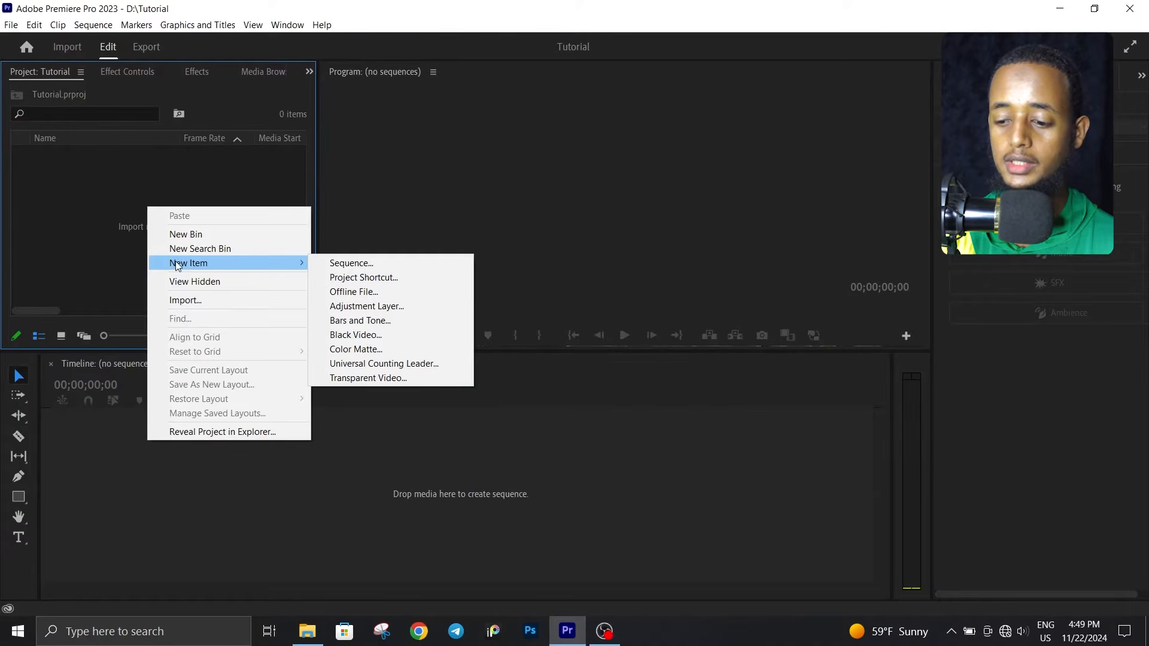
pyautogui.click(340, 263)
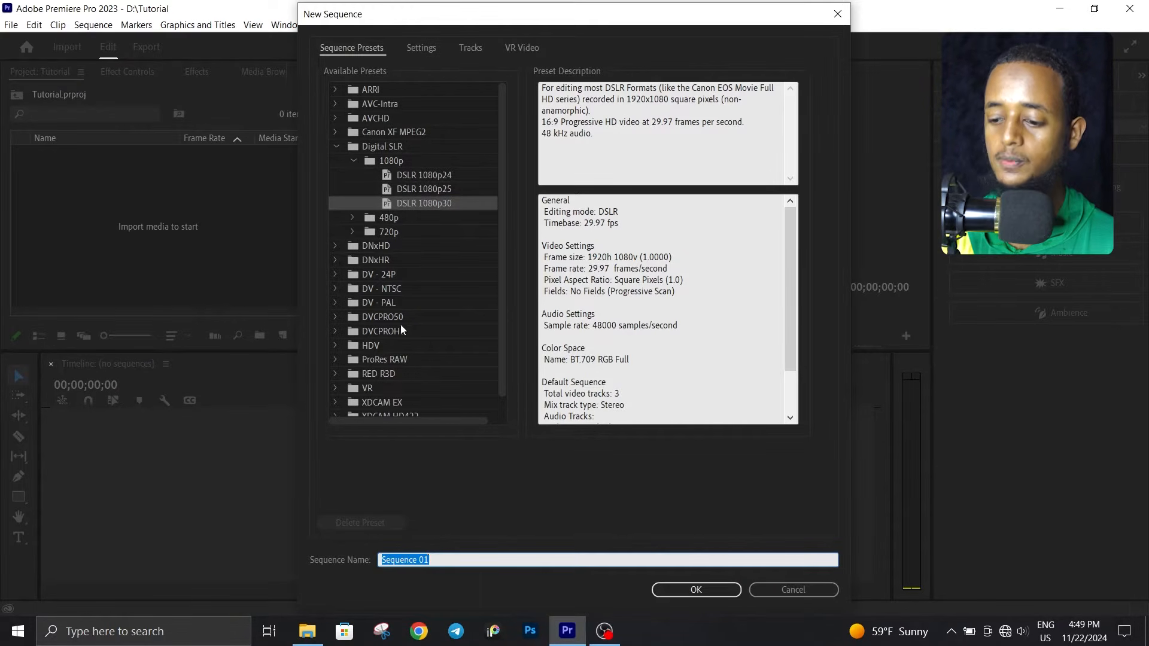
pyautogui.scroll(-1, 370, 392)
pyautogui.scroll(1, 369, 391)
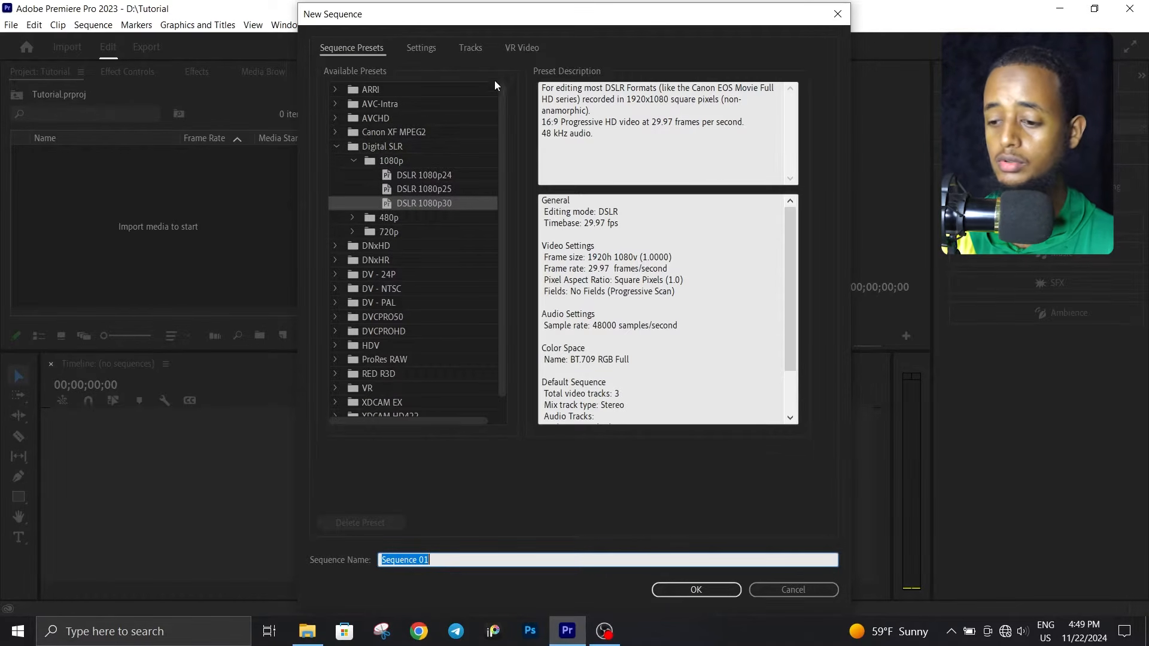
pyautogui.click(426, 48)
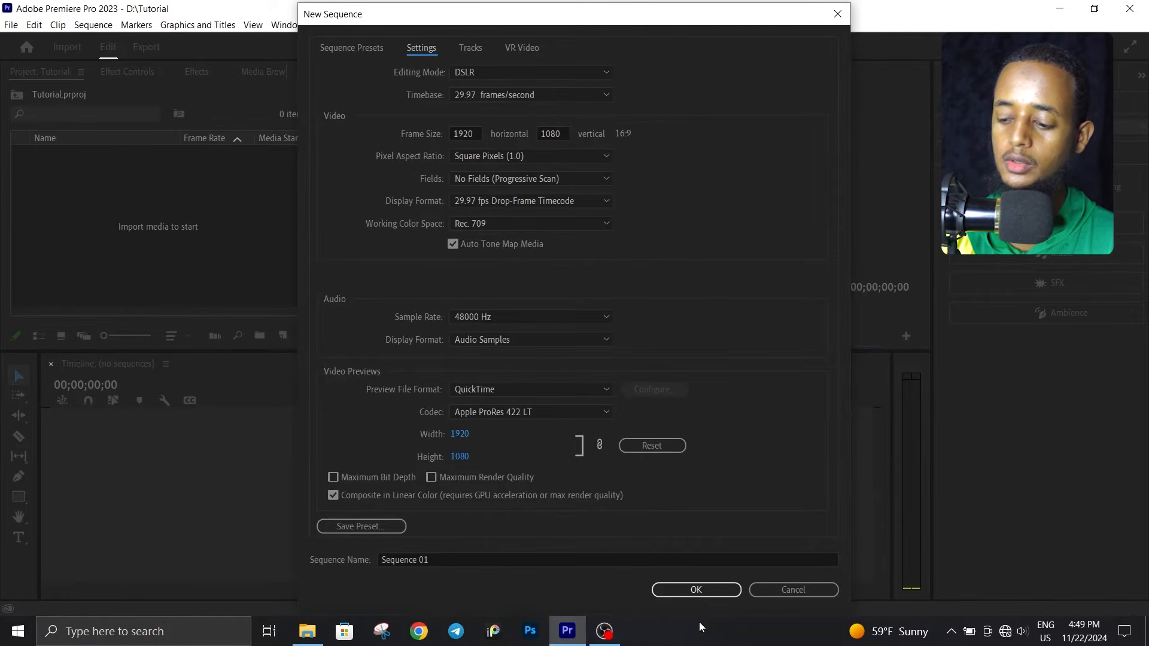
pyautogui.click(706, 593)
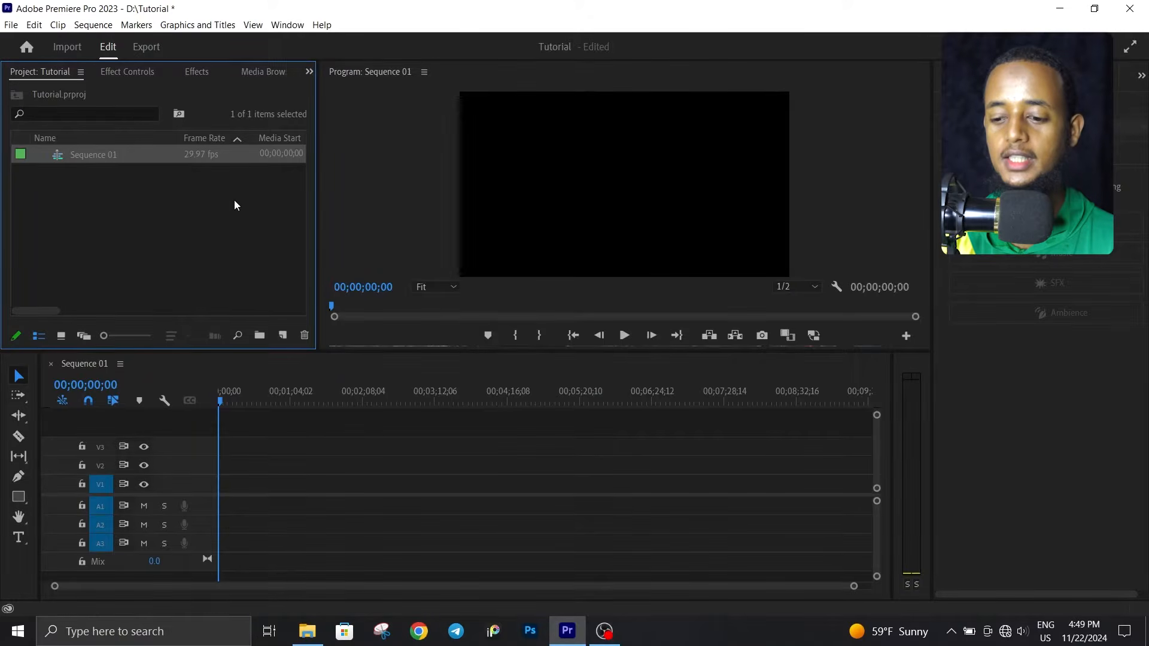
pyautogui.click(235, 206)
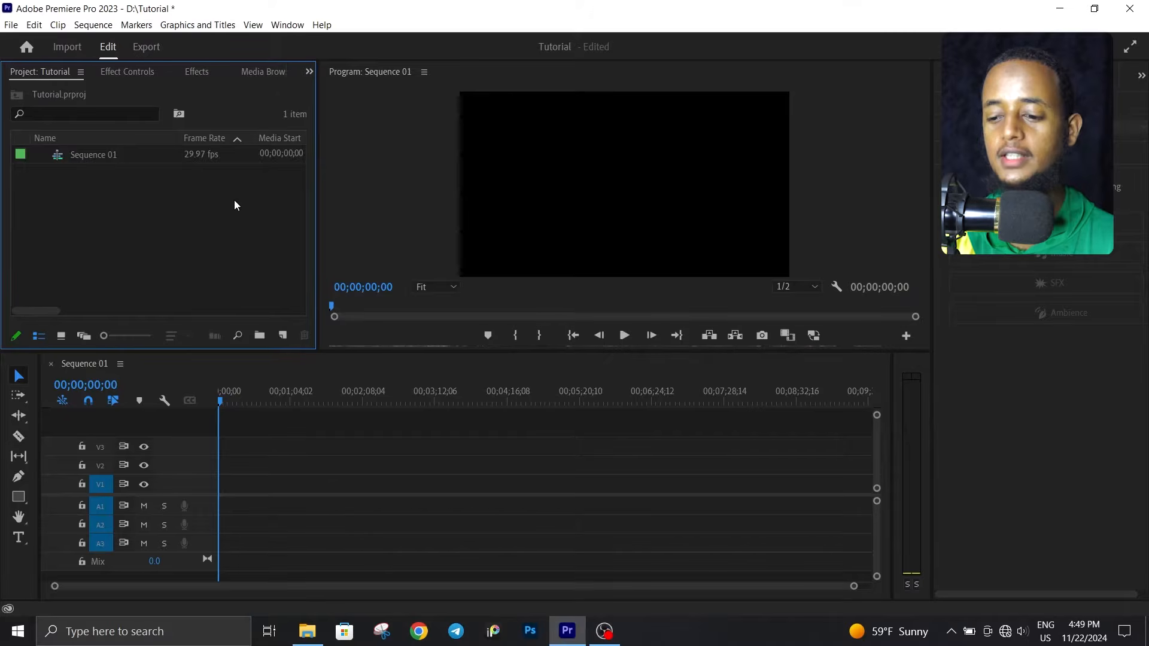
pyautogui.hotkey('ctrl', 'z')
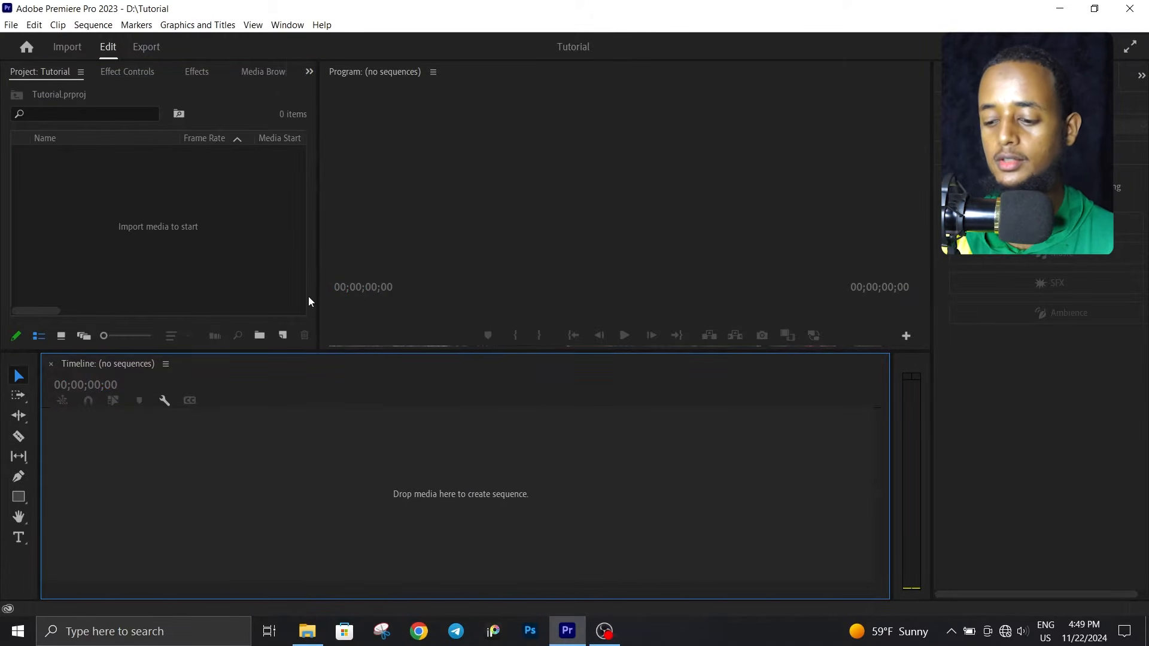
pyautogui.doubleClick(168, 232)
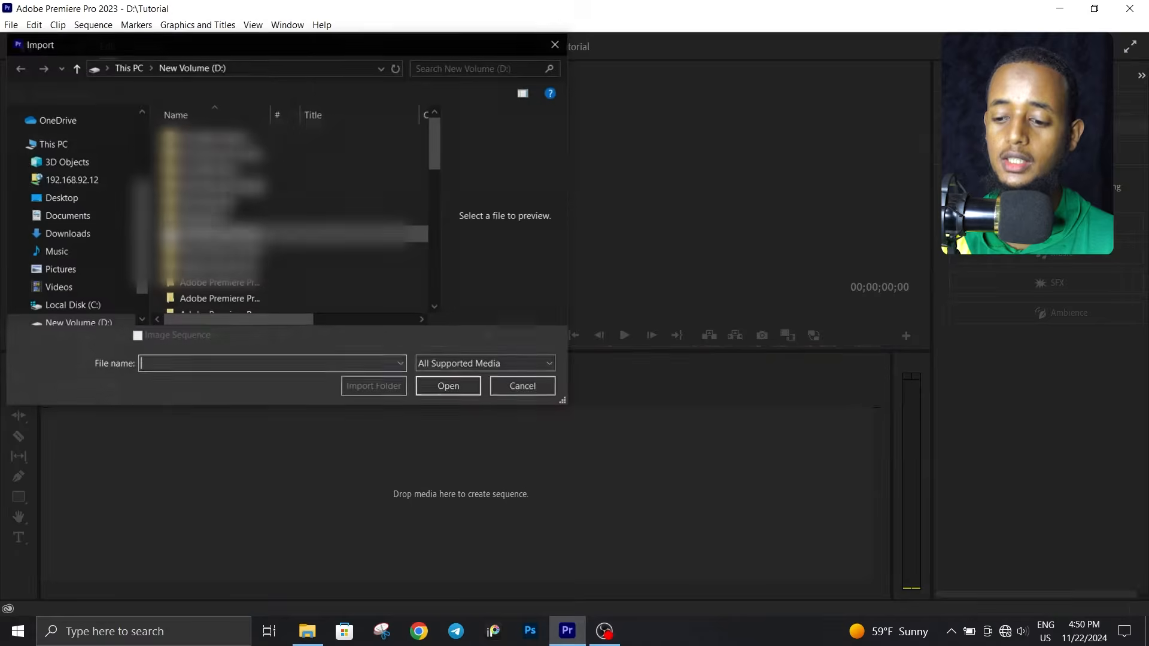
pyautogui.click(230, 137)
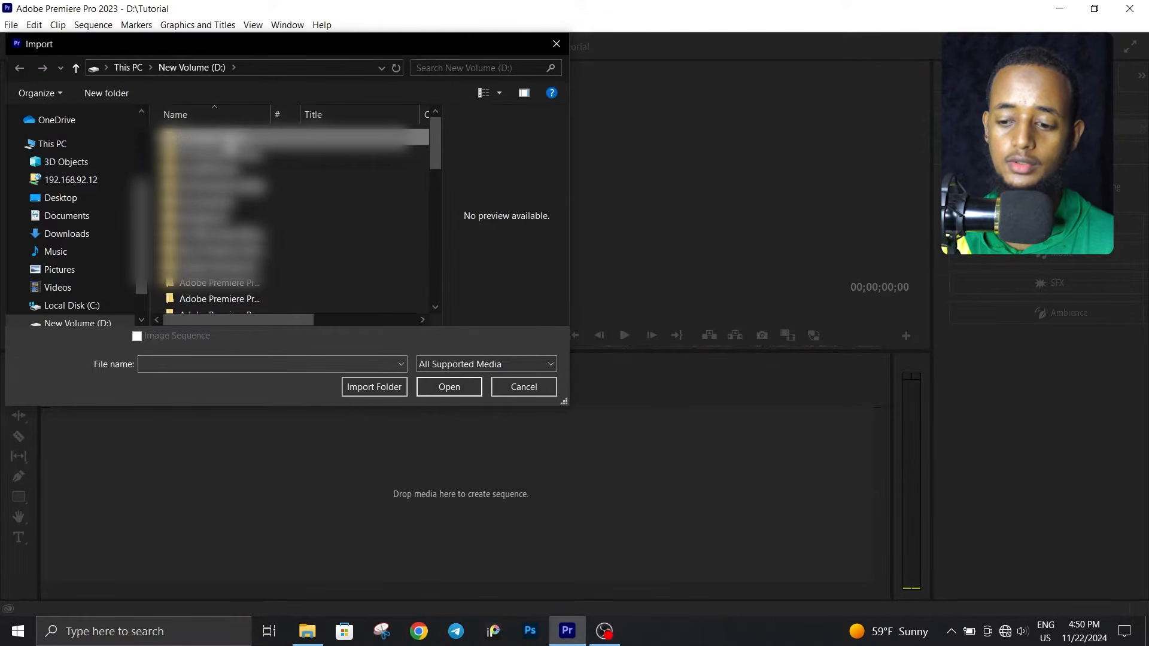
pyautogui.doubleClick(230, 139)
pyautogui.doubleClick(258, 168)
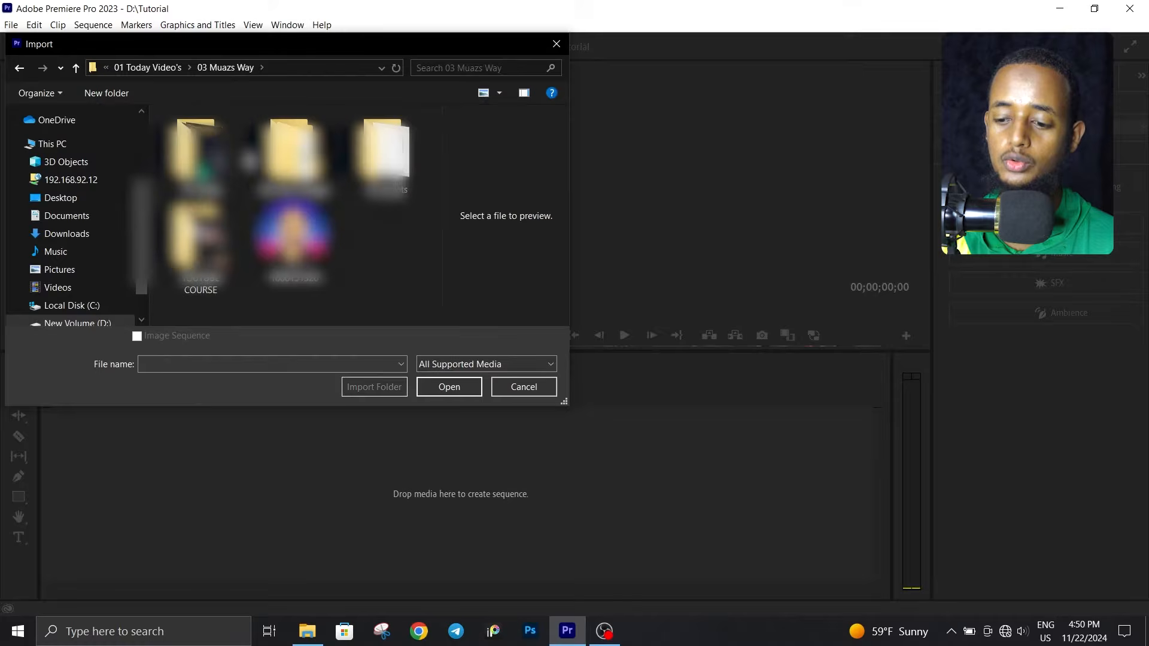
pyautogui.doubleClick(200, 150)
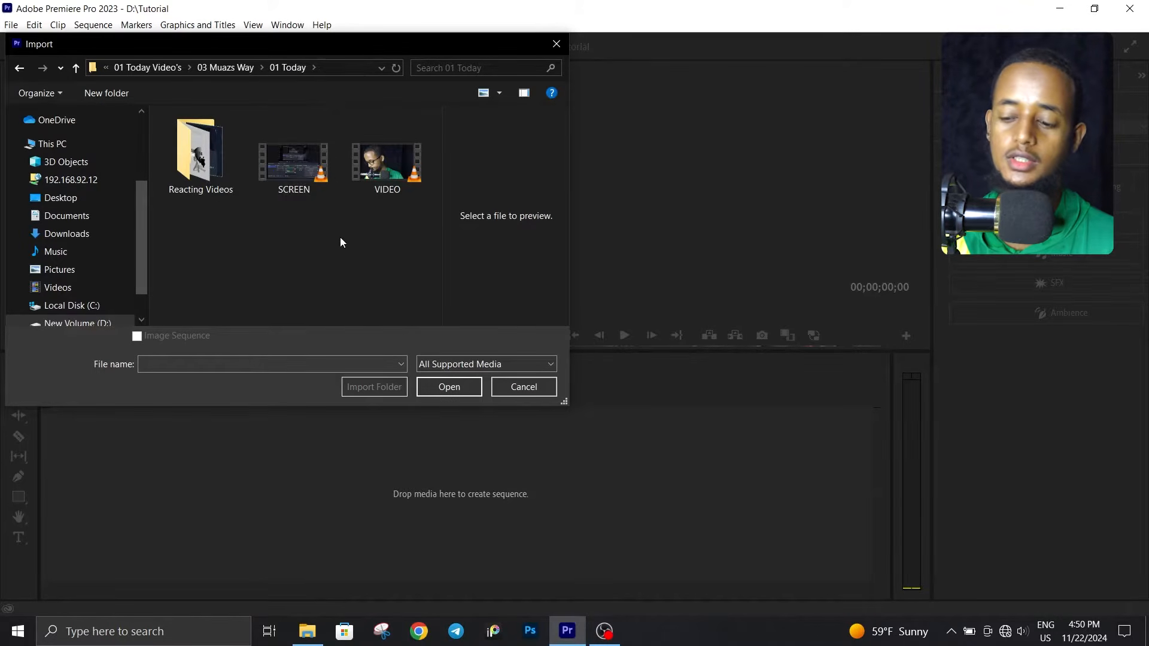
pyautogui.moveTo(402, 236); pyautogui.dragTo(285, 185)
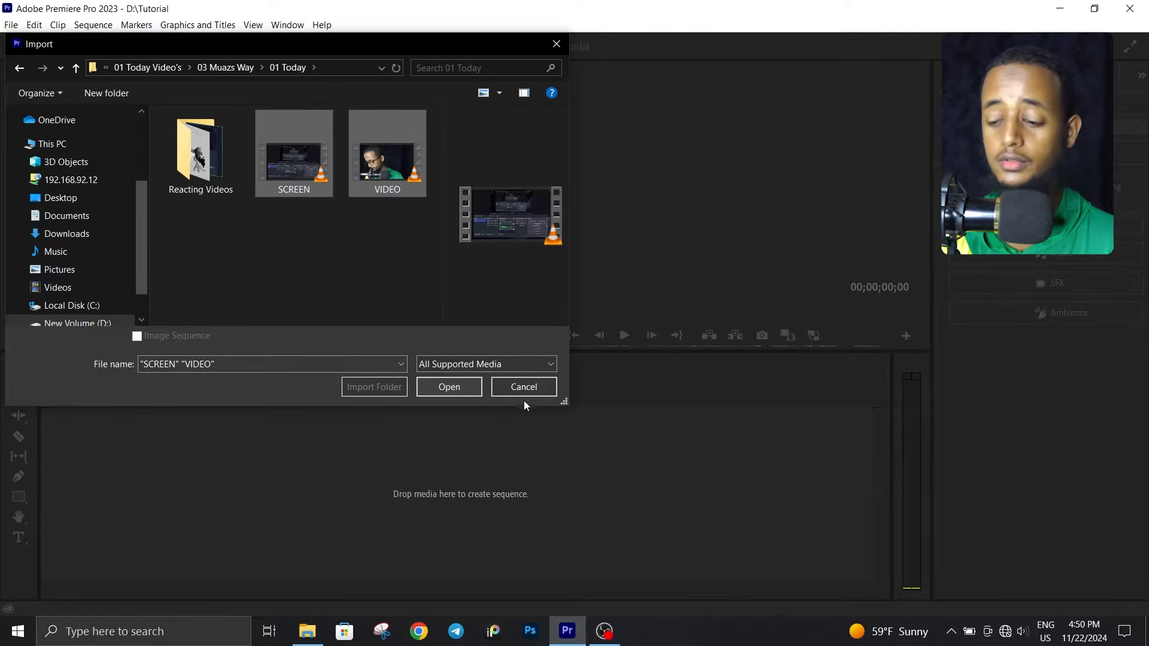
pyautogui.click(534, 392)
# - Switch to File Explorer and bring the SCREEN and VIDEO files from the 01 Today folder into the Tutorial project
pyautogui.click(307, 631)
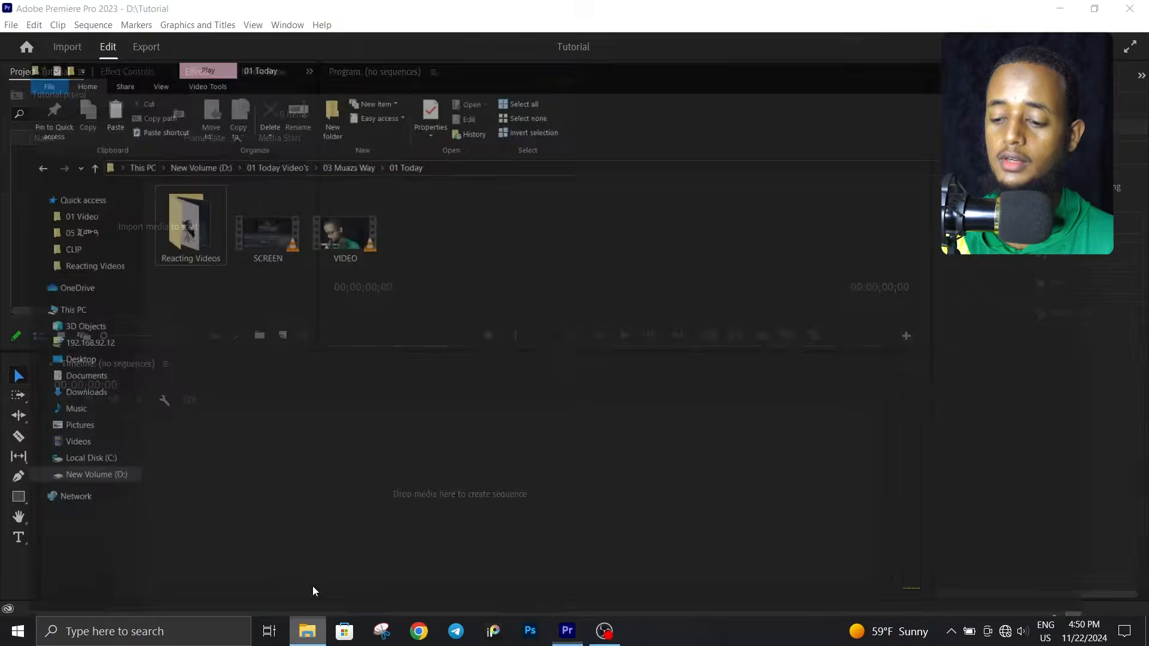
pyautogui.moveTo(231, 258); pyautogui.dragTo(87, 209)
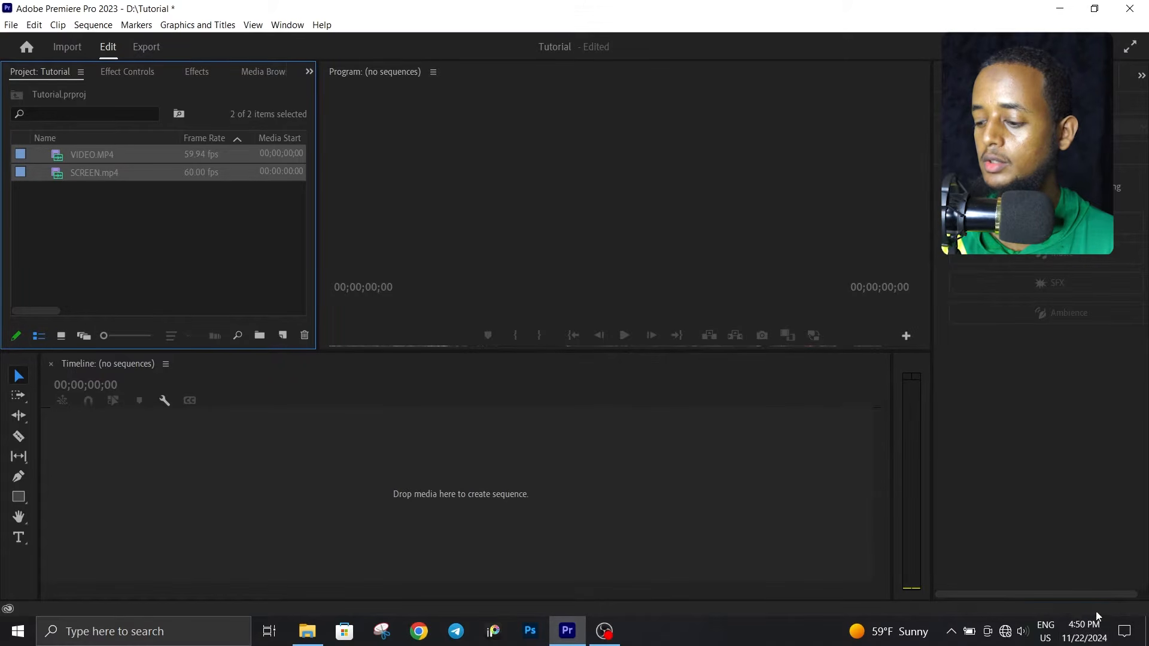
pyautogui.click(160, 226)
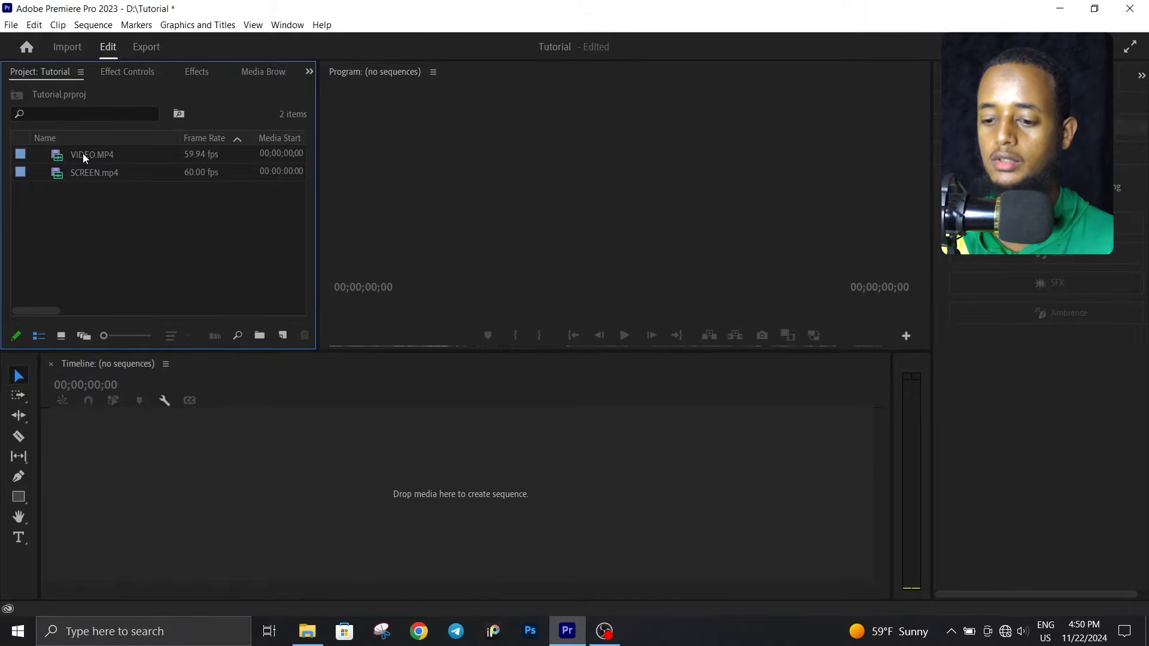
# - Place VIDEO.MP4 in the empty timeline to create a matching sequence from it
pyautogui.moveTo(82, 153)
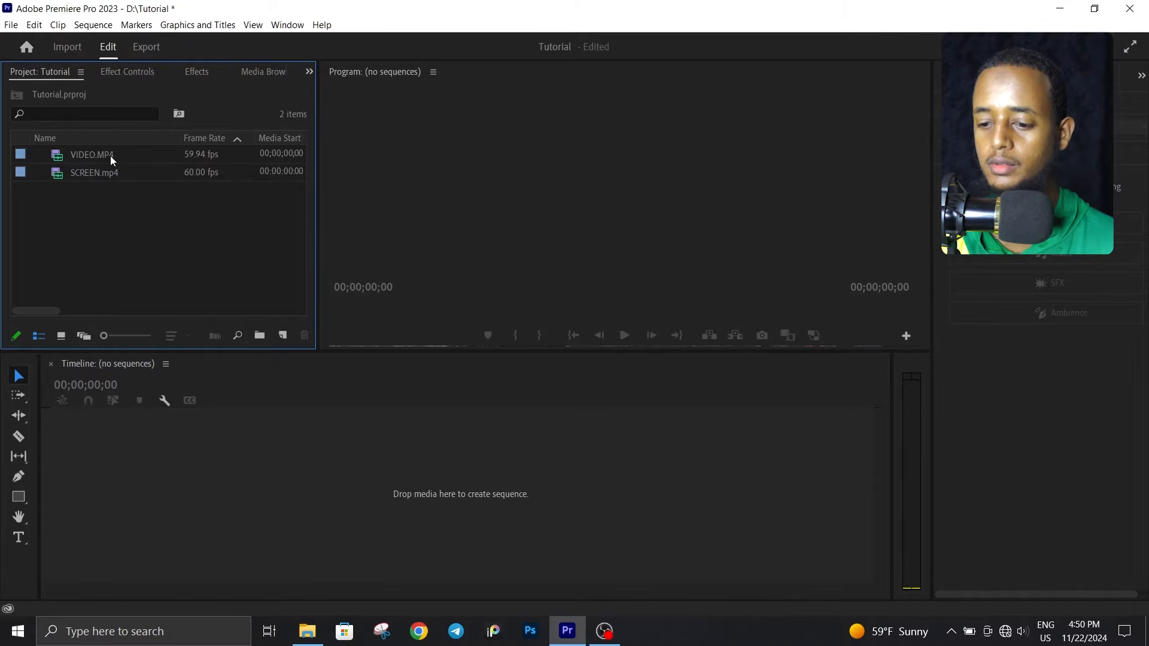
pyautogui.moveTo(114, 155); pyautogui.dragTo(133, 158)
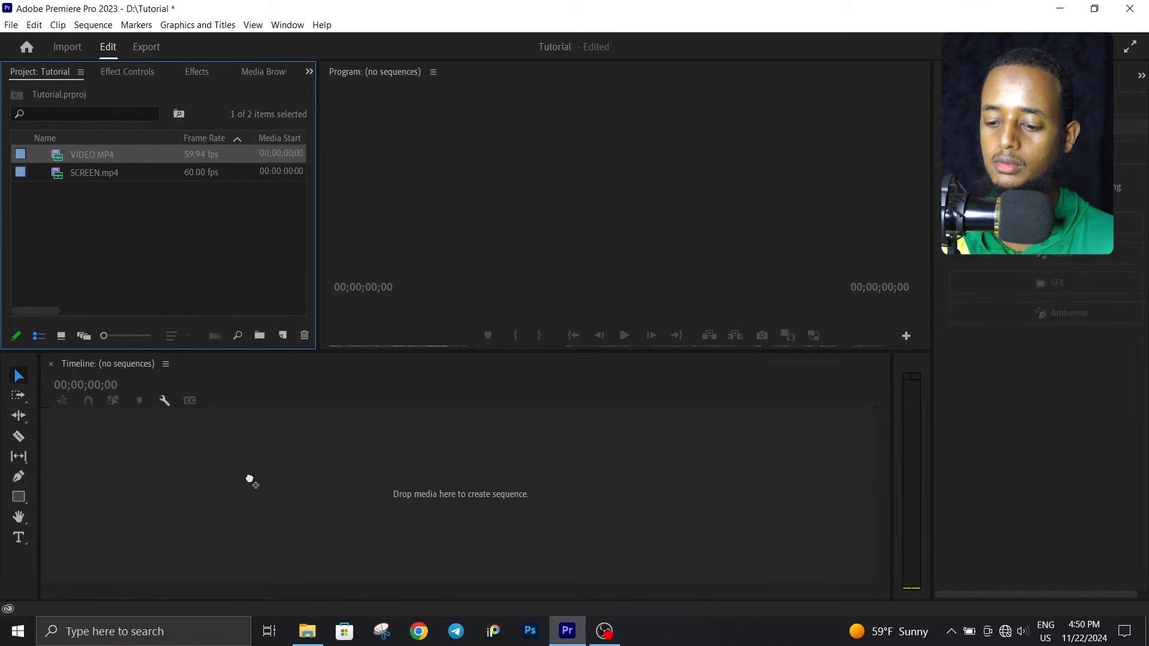
pyautogui.moveTo(250, 480); pyautogui.dragTo(252, 482)
# - Play the VIDEO.MP4 clip from about 32 seconds and try raising its clip volume level to 14.2 dB
pyautogui.click(257, 398)
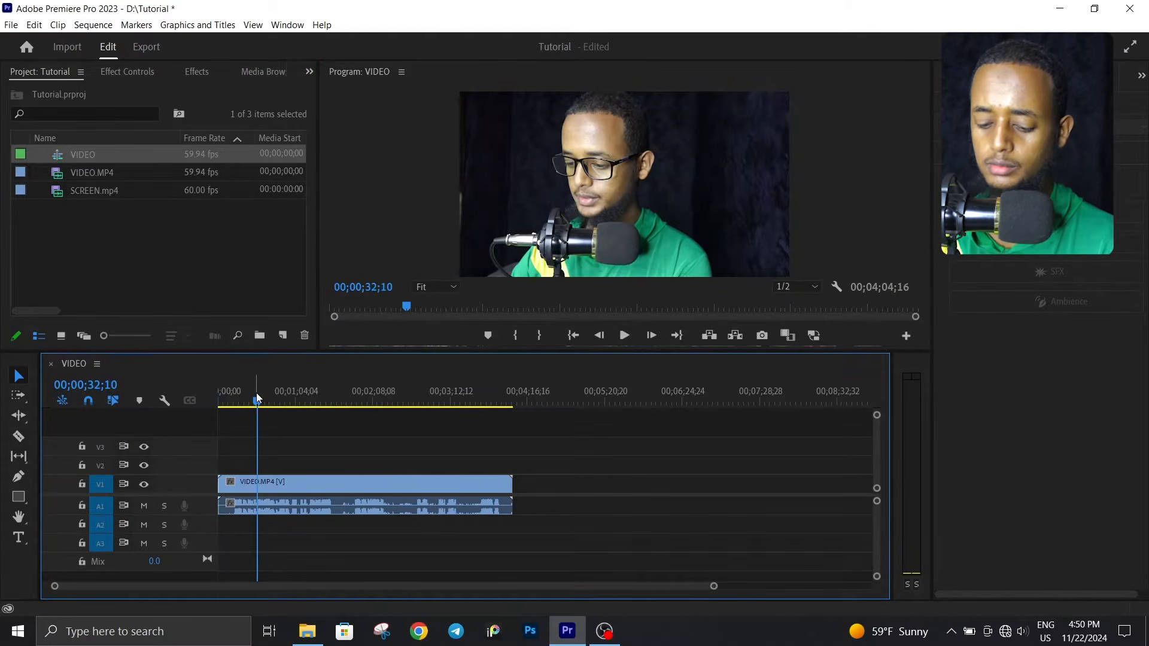
pyautogui.press('space')
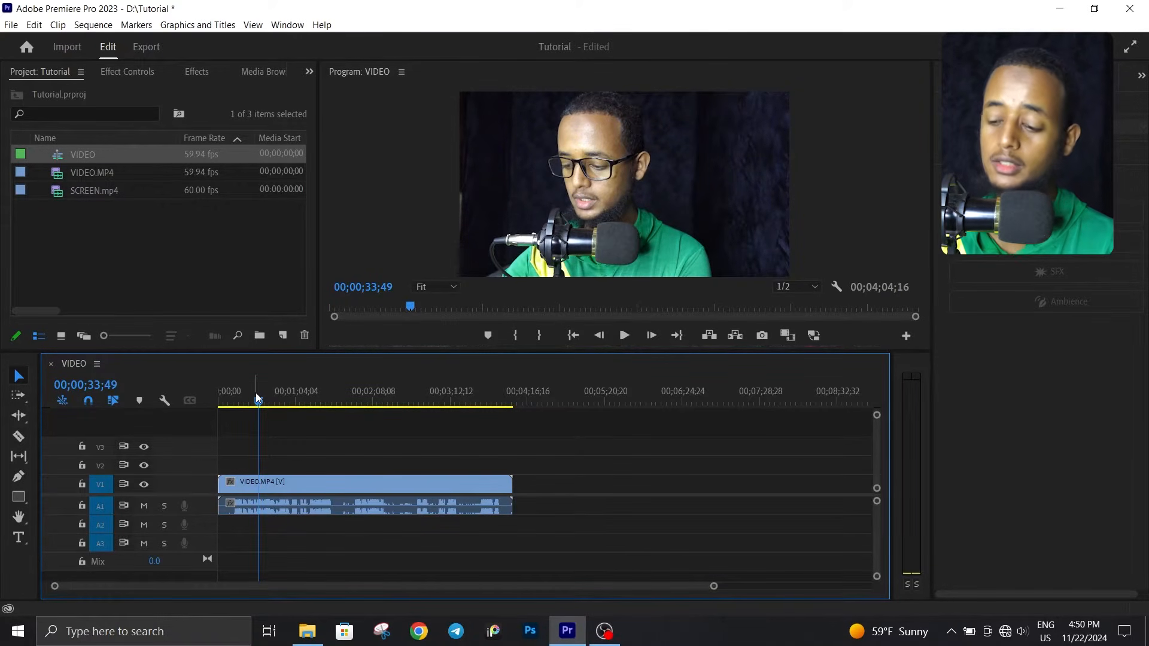
pyautogui.click(311, 506)
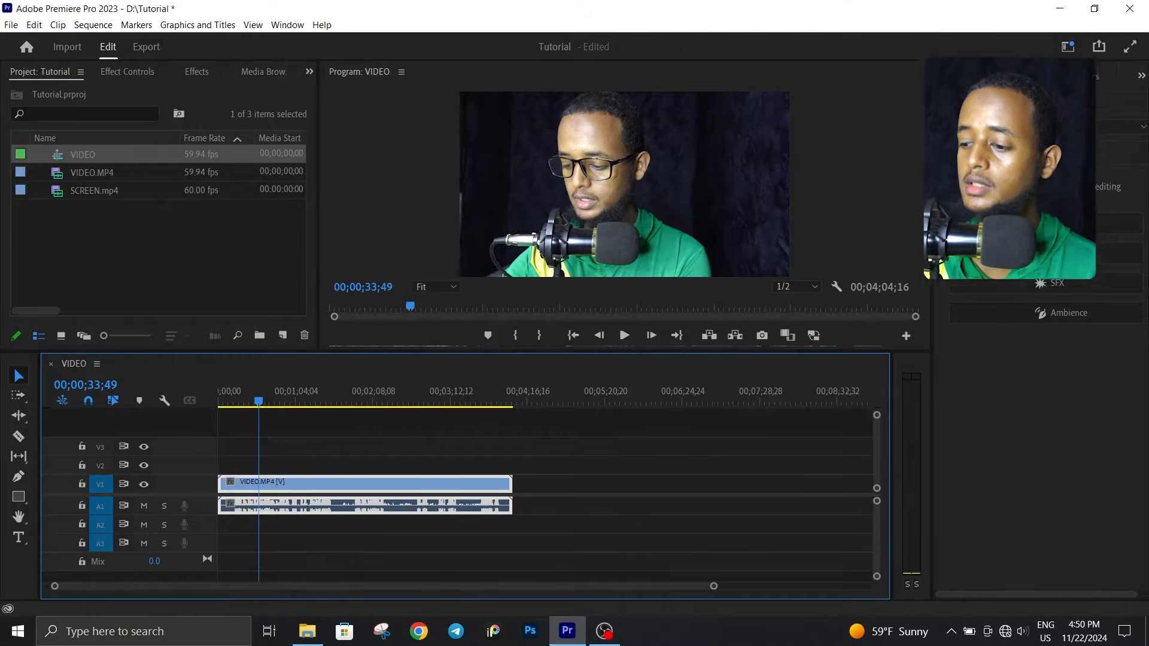
pyautogui.click(1071, 236)
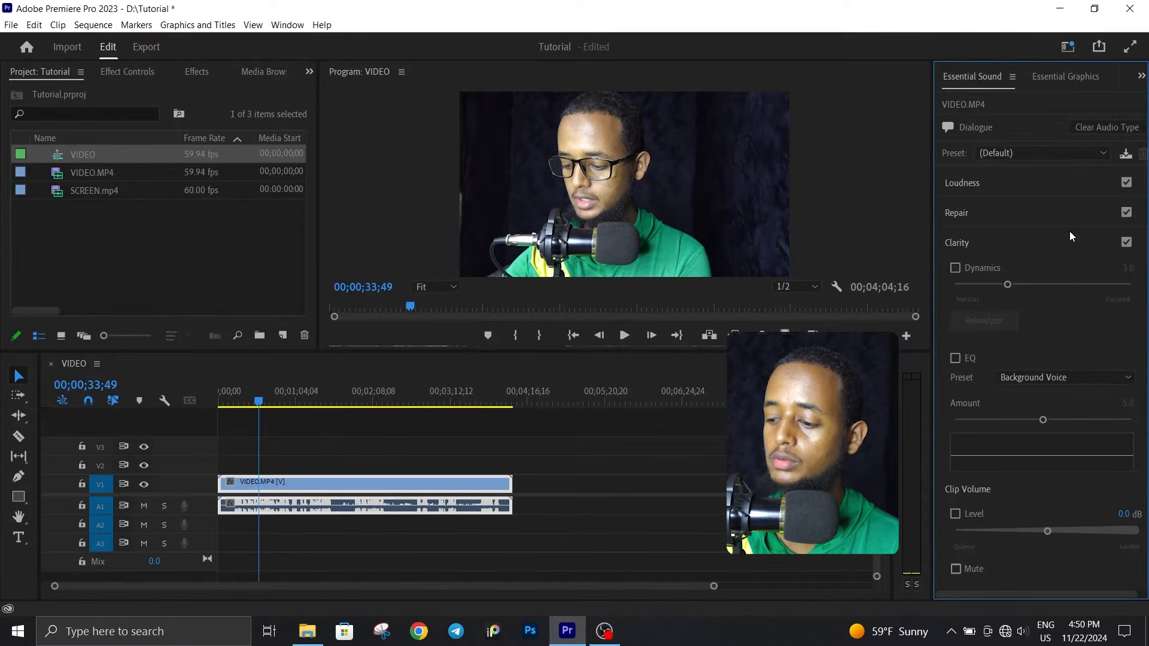
pyautogui.moveTo(1049, 532); pyautogui.dragTo(1125, 534)
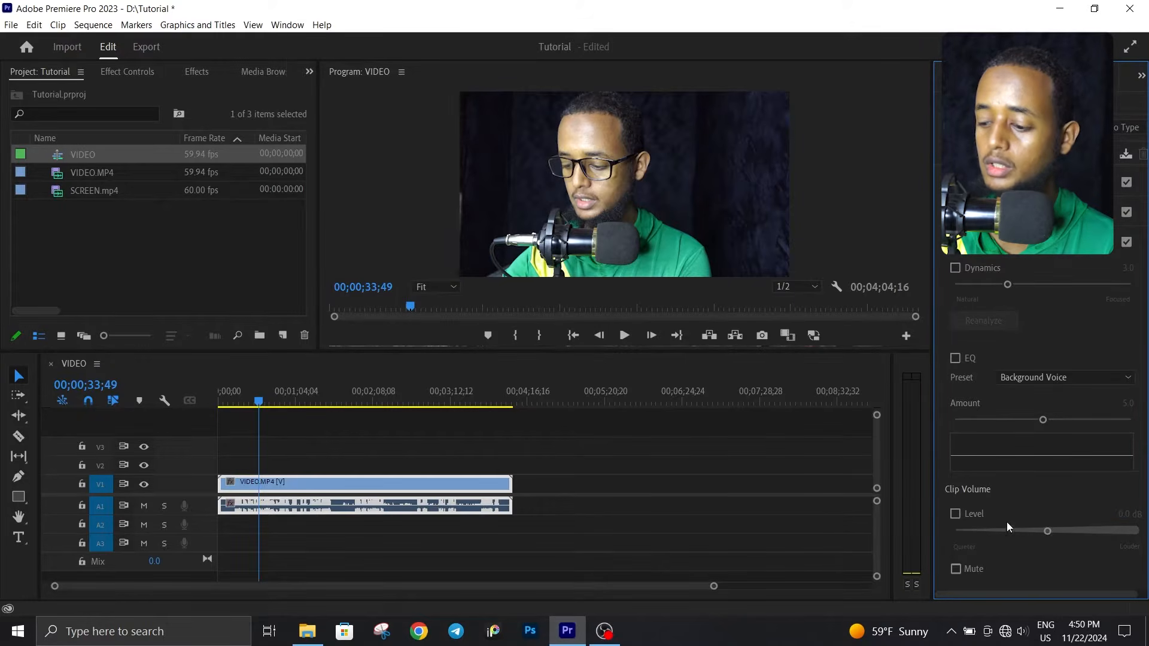
pyautogui.press('space')
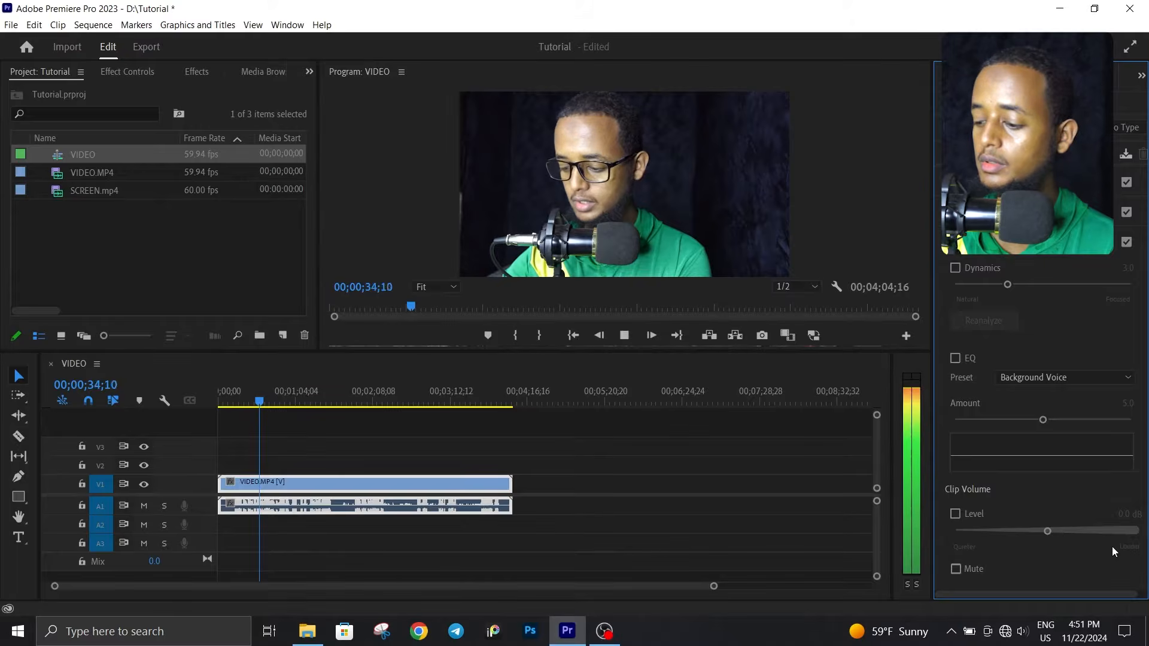
pyautogui.click(1135, 531)
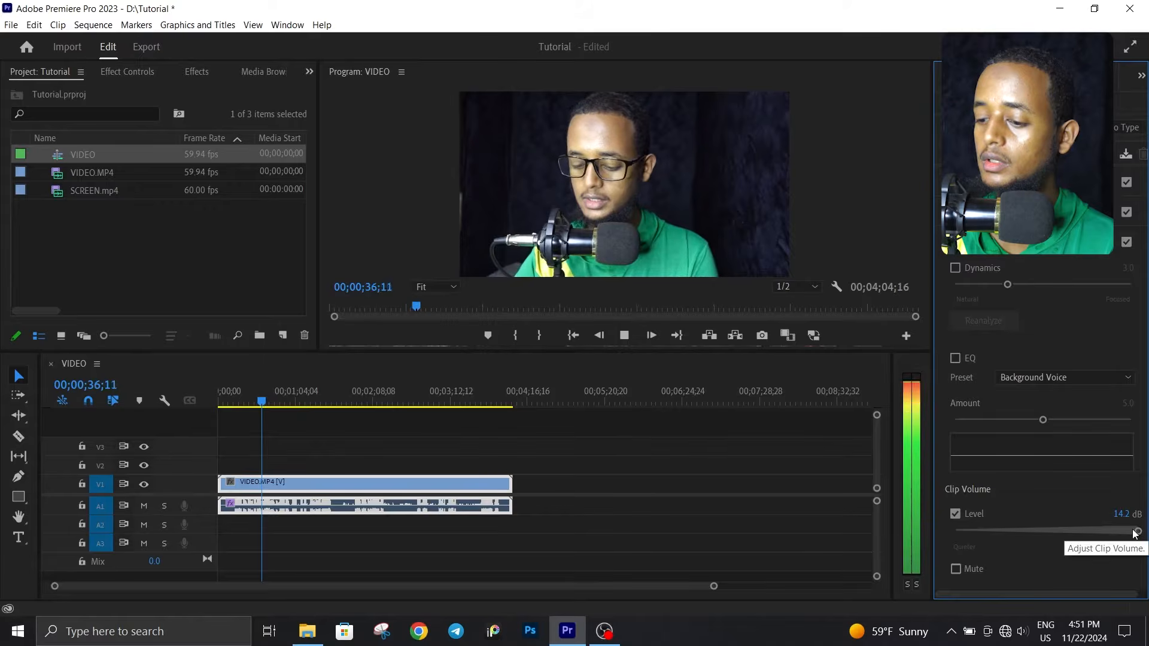
pyautogui.press('space')
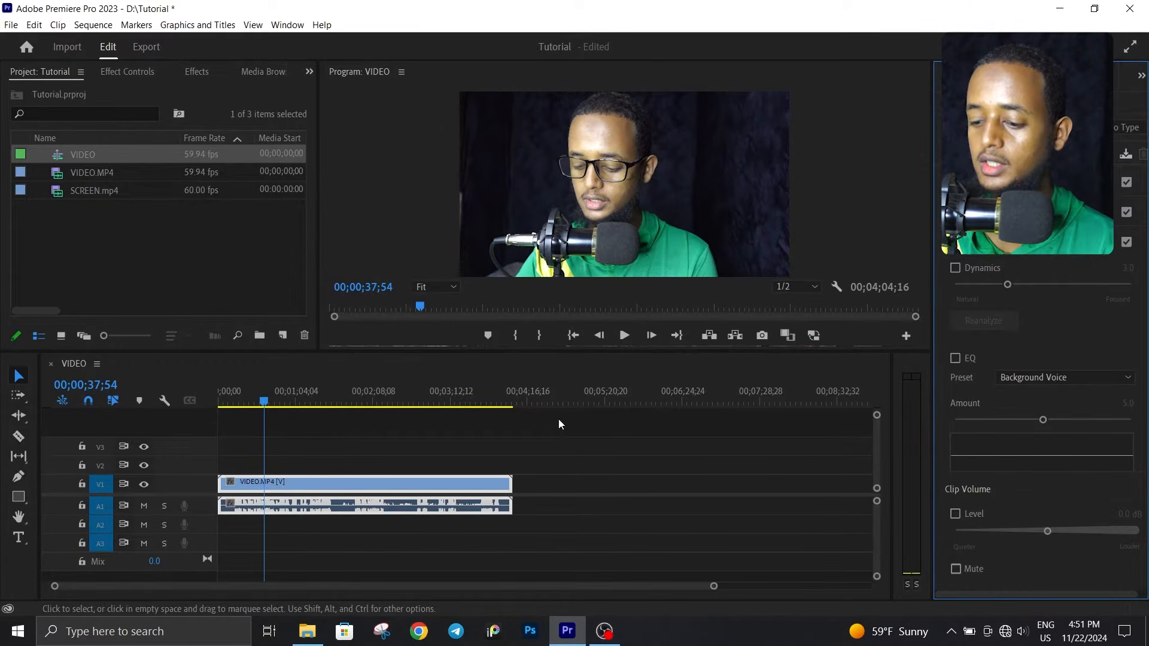
# - Return the playhead to the sequence start and apply the Studio Voice BM-800 preset to the VIDEO.MP4 audio on A1
pyautogui.press('Home')
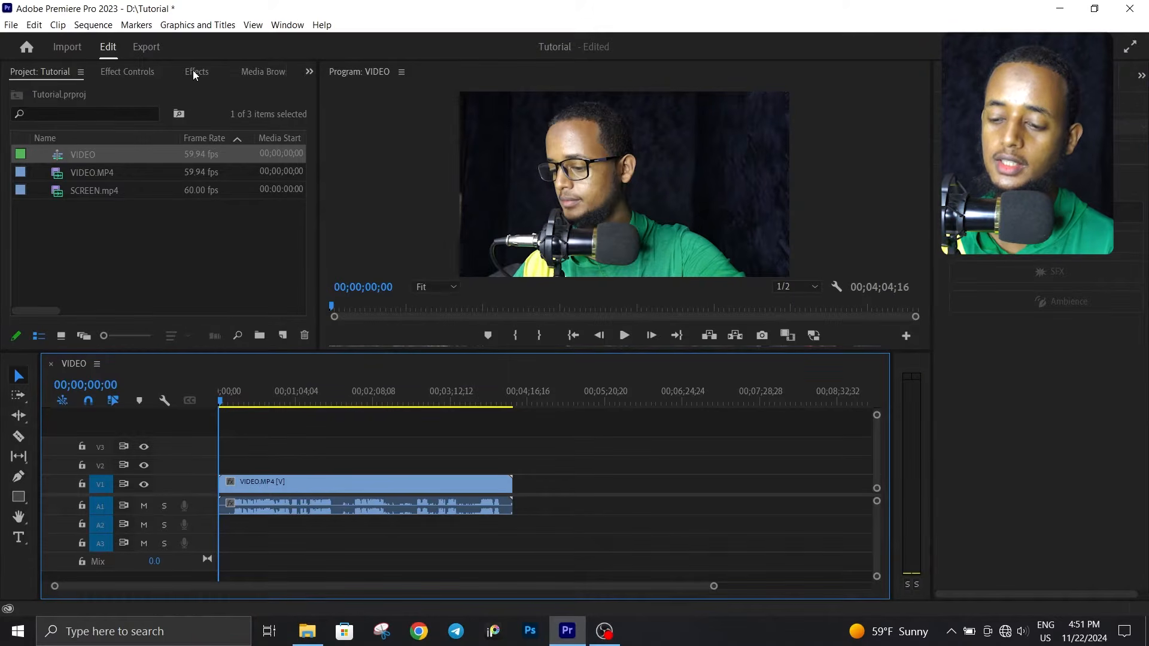
pyautogui.click(195, 72)
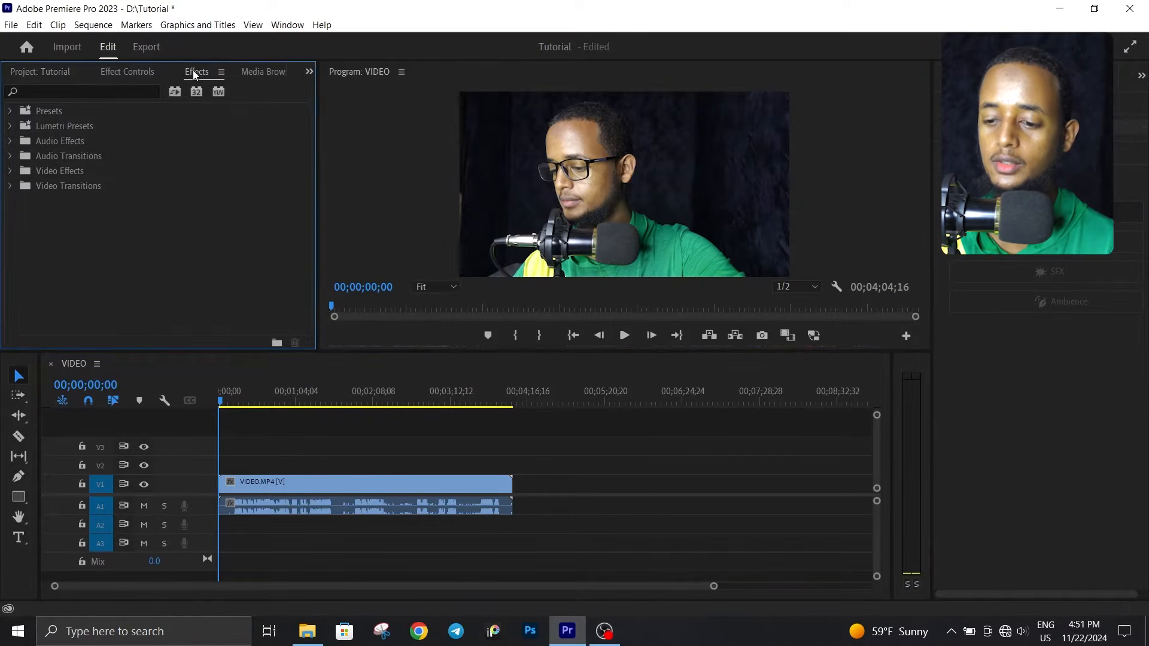
pyautogui.click(9, 111)
pyautogui.moveTo(44, 202); pyautogui.dragTo(267, 511)
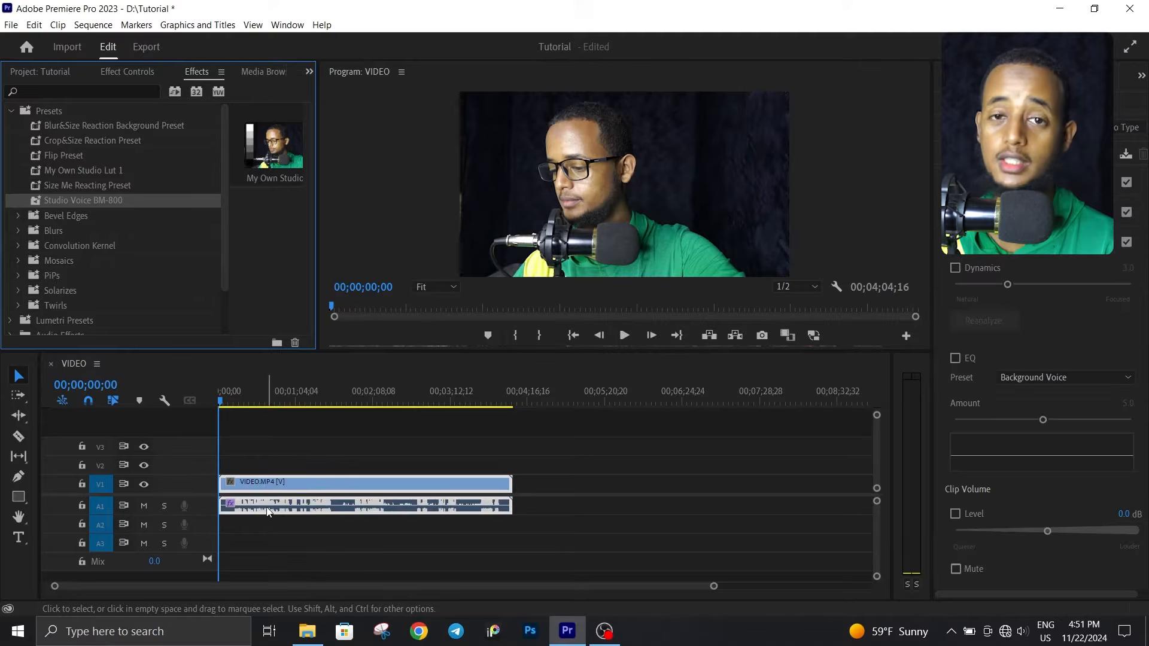
pyautogui.click(277, 441)
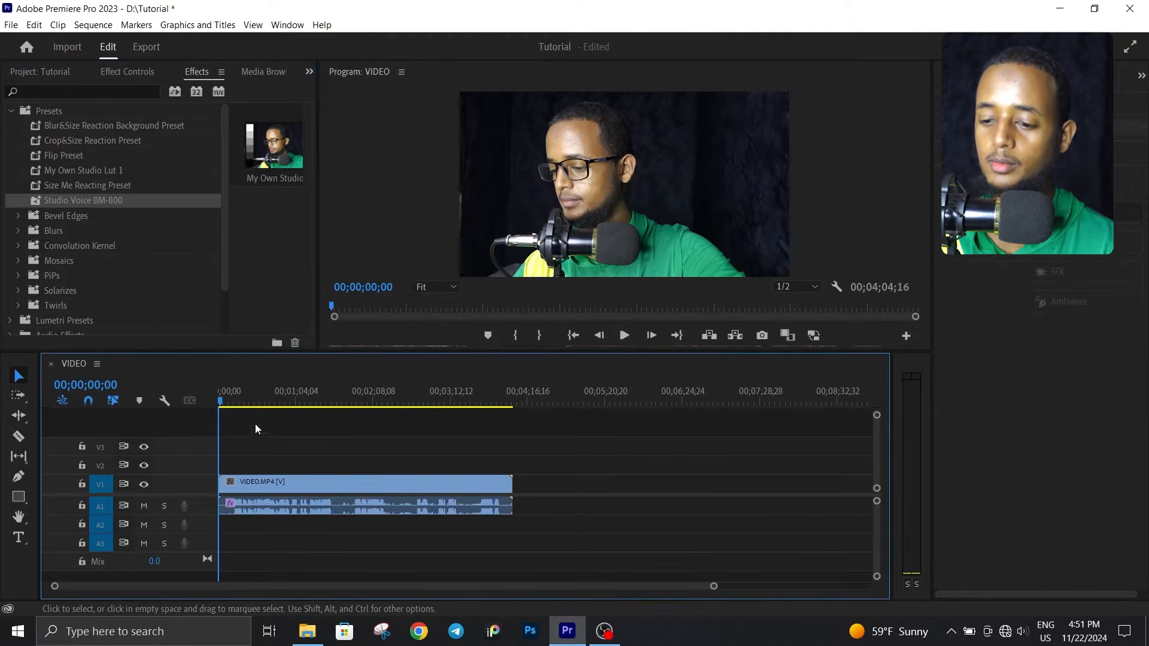
# - Place SCREEN.mp4 on V2 above VIDEO.MP4 and shift it to start at about 10.5 seconds, roughly matching the voice audio
pyautogui.click(51, 73)
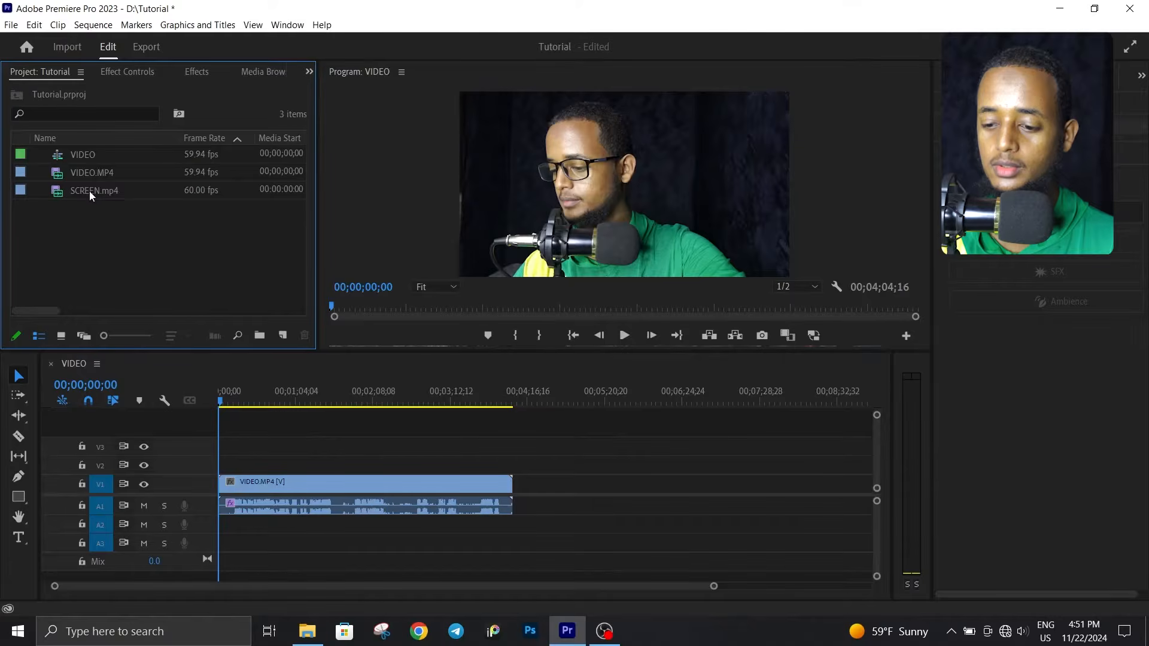
pyautogui.moveTo(89, 192); pyautogui.dragTo(222, 471)
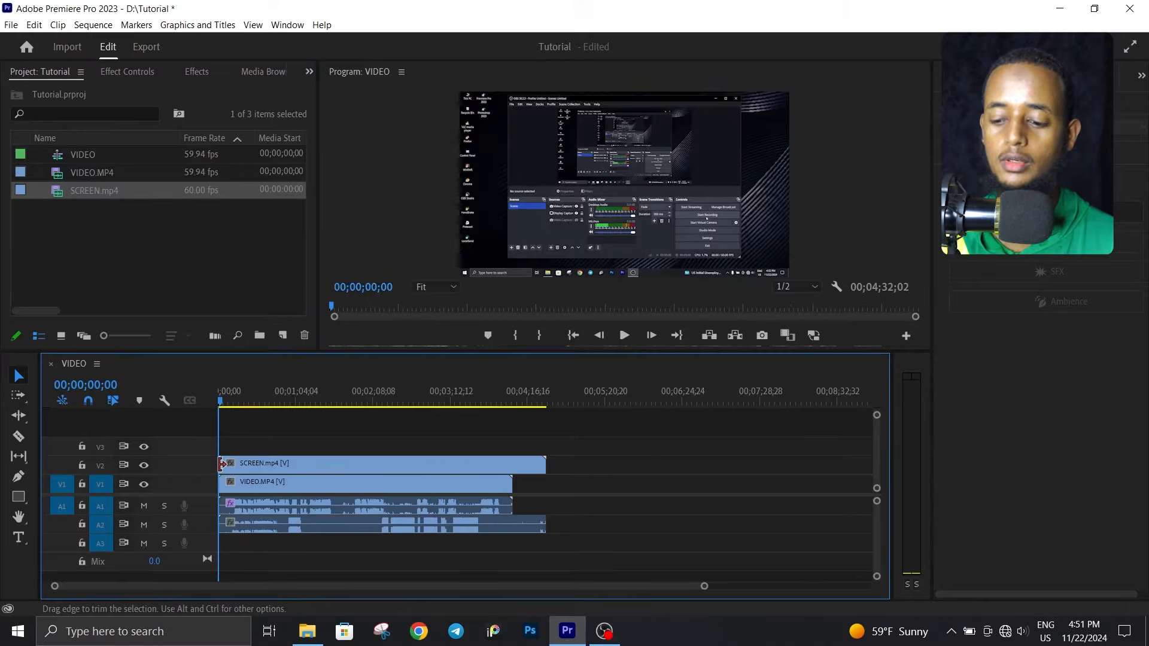
pyautogui.moveTo(706, 588); pyautogui.dragTo(205, 587)
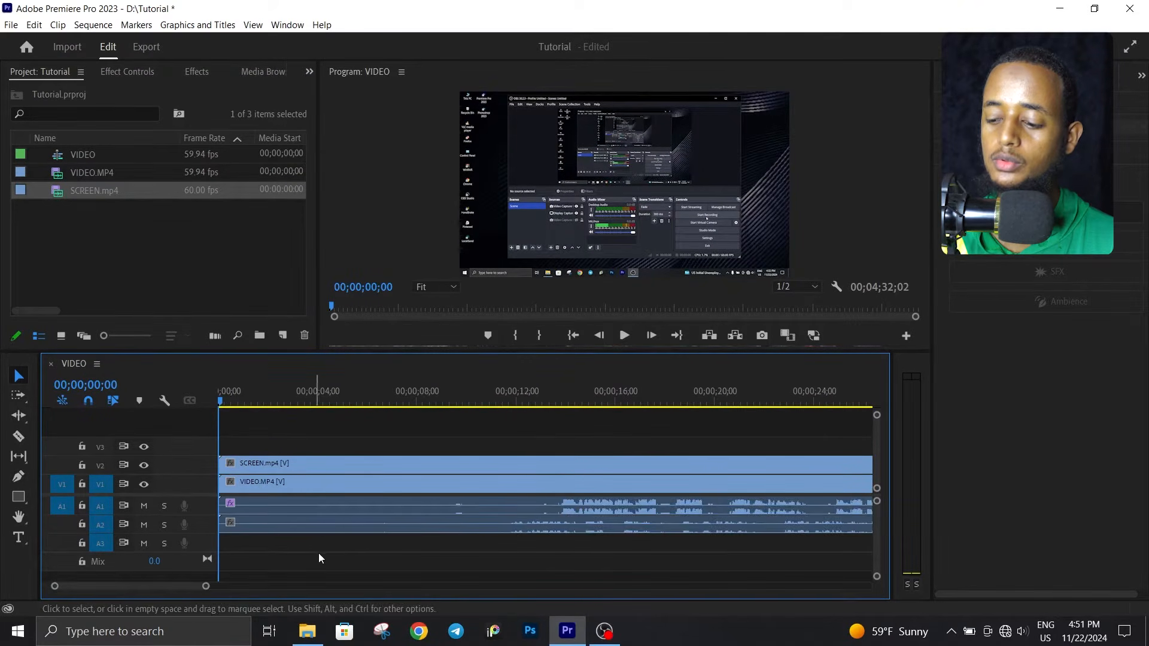
pyautogui.click(544, 400)
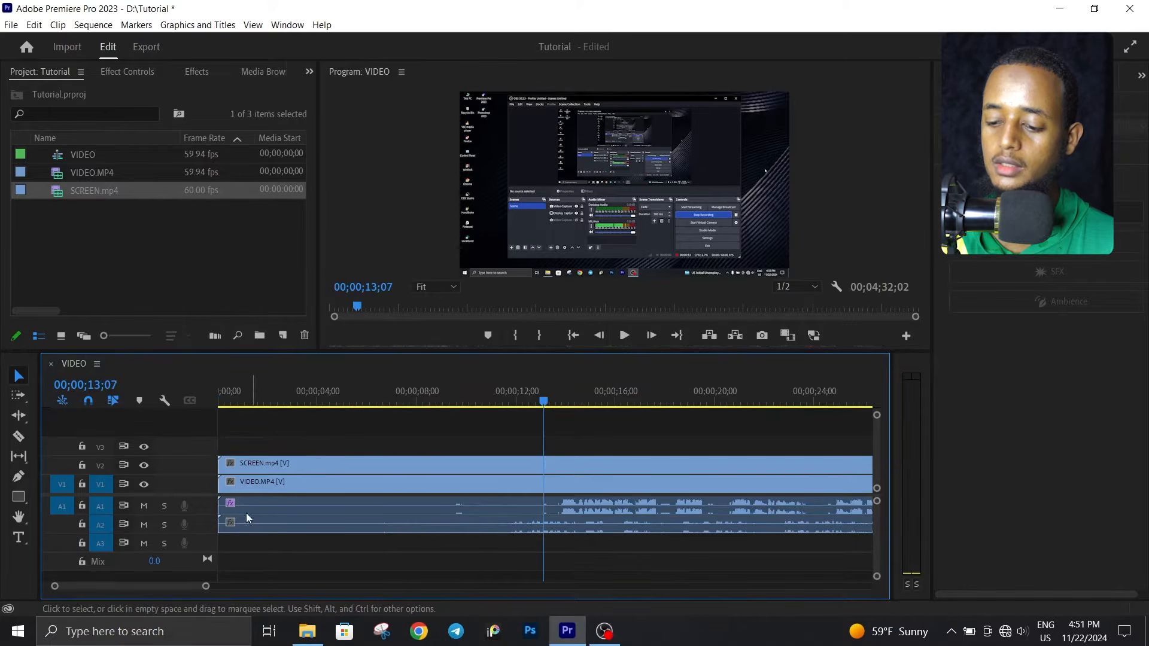
pyautogui.moveTo(220, 526); pyautogui.dragTo(478, 527)
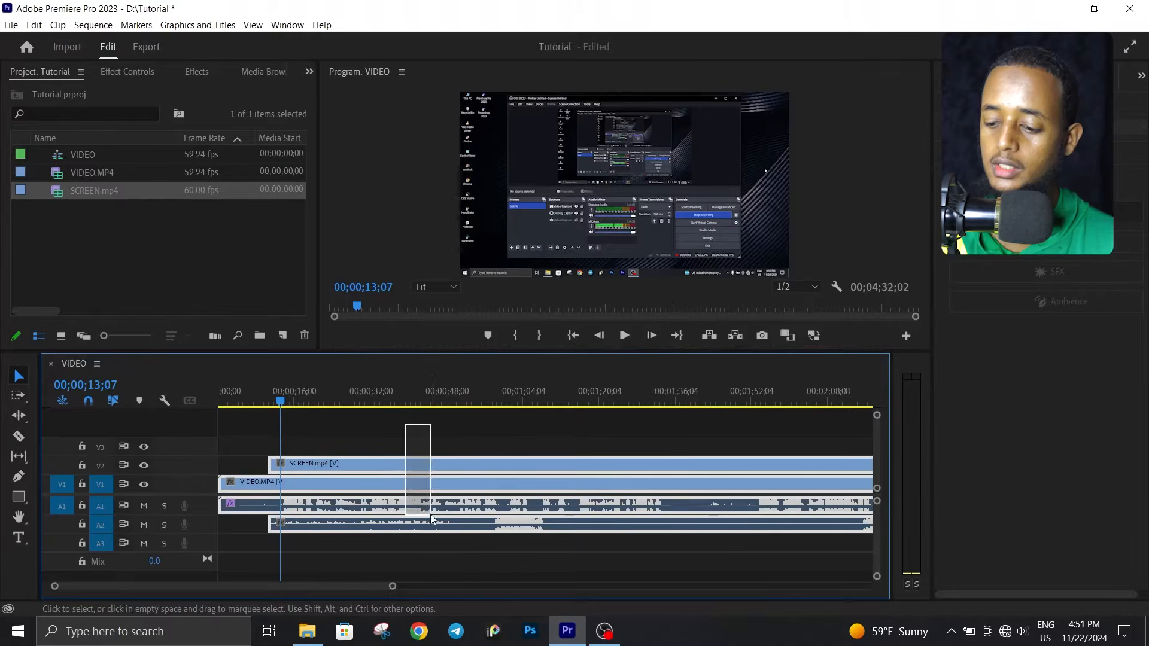
# - Synchronize the SCREEN.mp4 and VIDEO.MP4 clips by audio, using track channel 1
pyautogui.rightClick(426, 465)
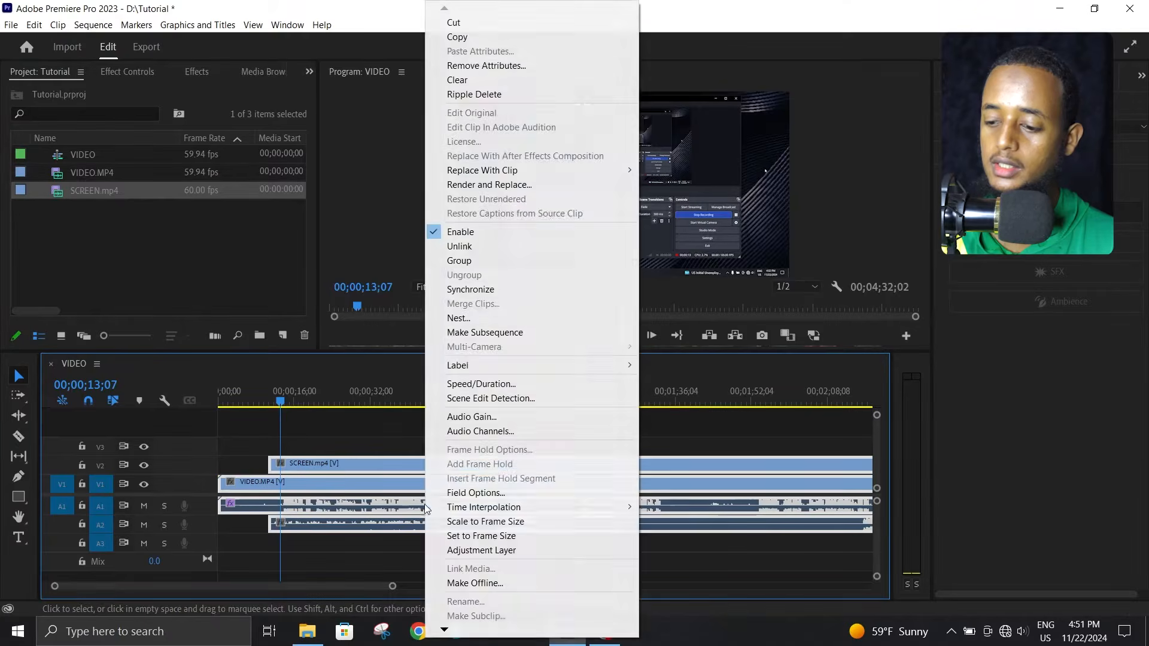
pyautogui.click(470, 289)
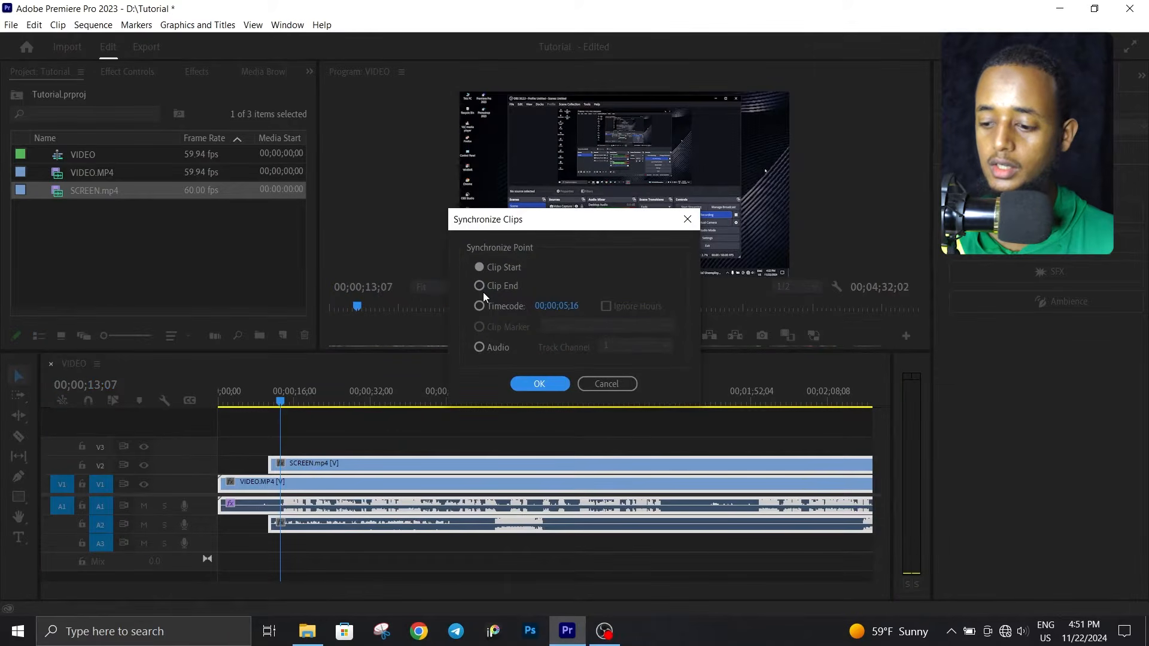
pyautogui.click(479, 348)
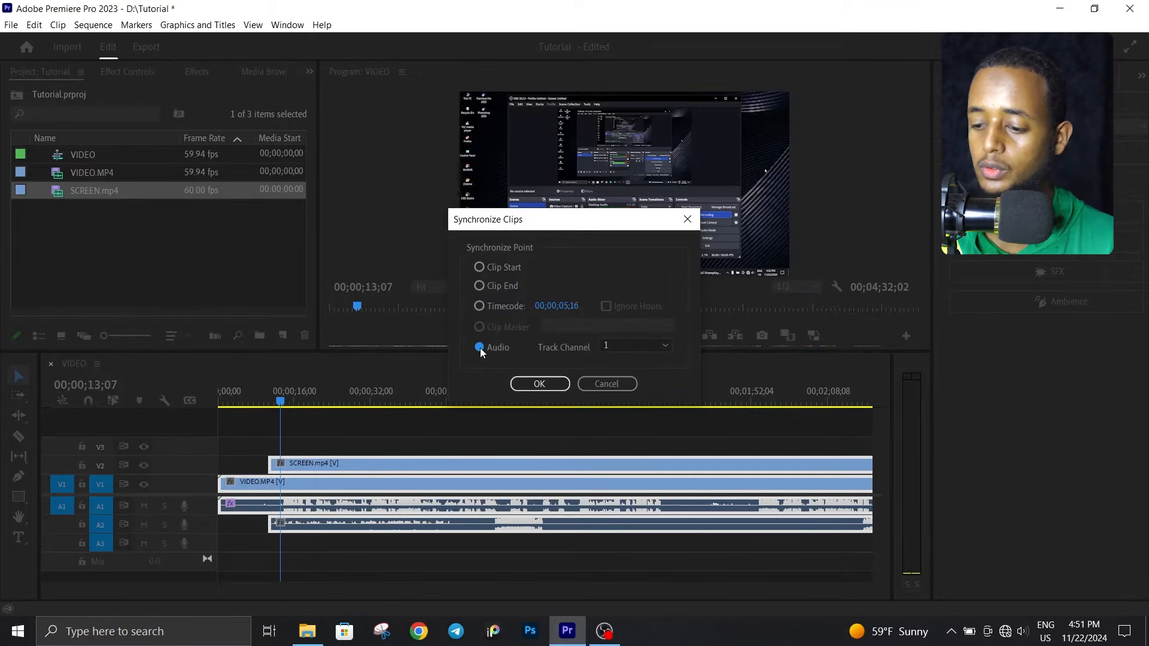
pyautogui.click(554, 385)
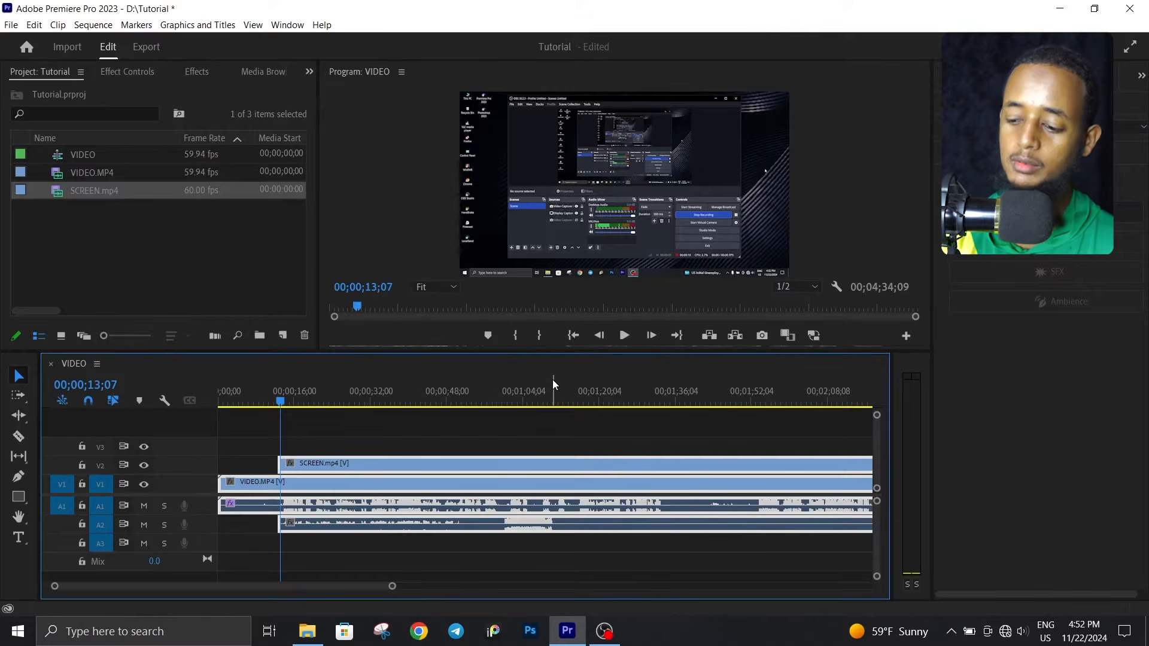
pyautogui.click(353, 436)
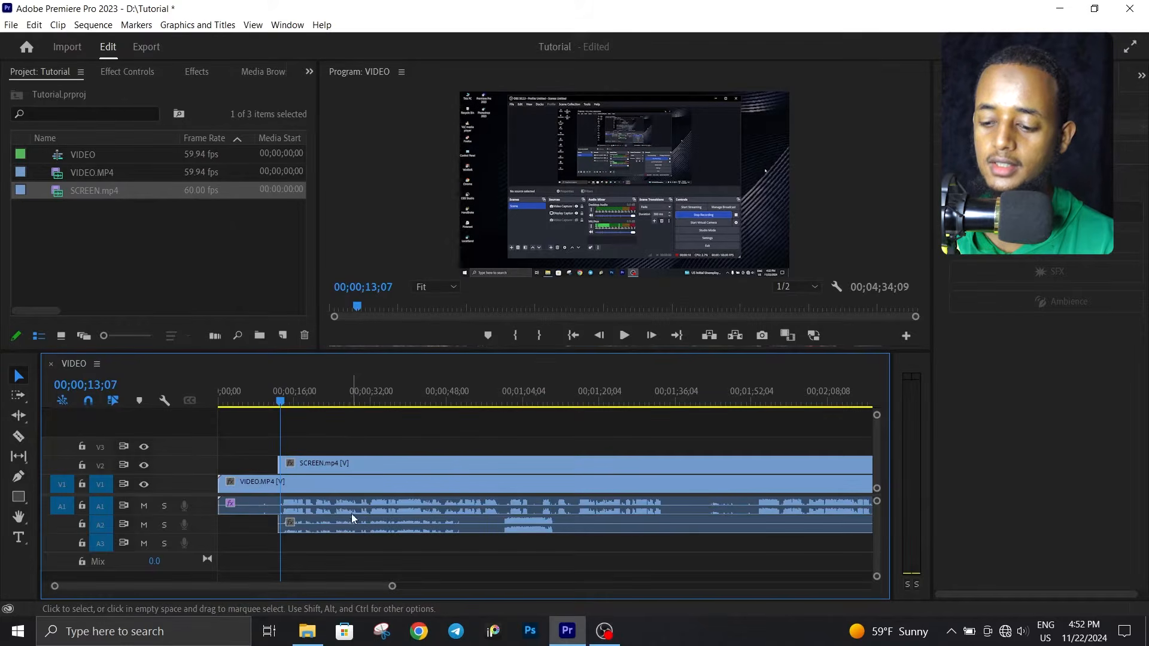
# - Play the sequence from 00;00;13;07 to check that the voice audio of both clips lines up
pyautogui.press('=')
pyautogui.press('=')
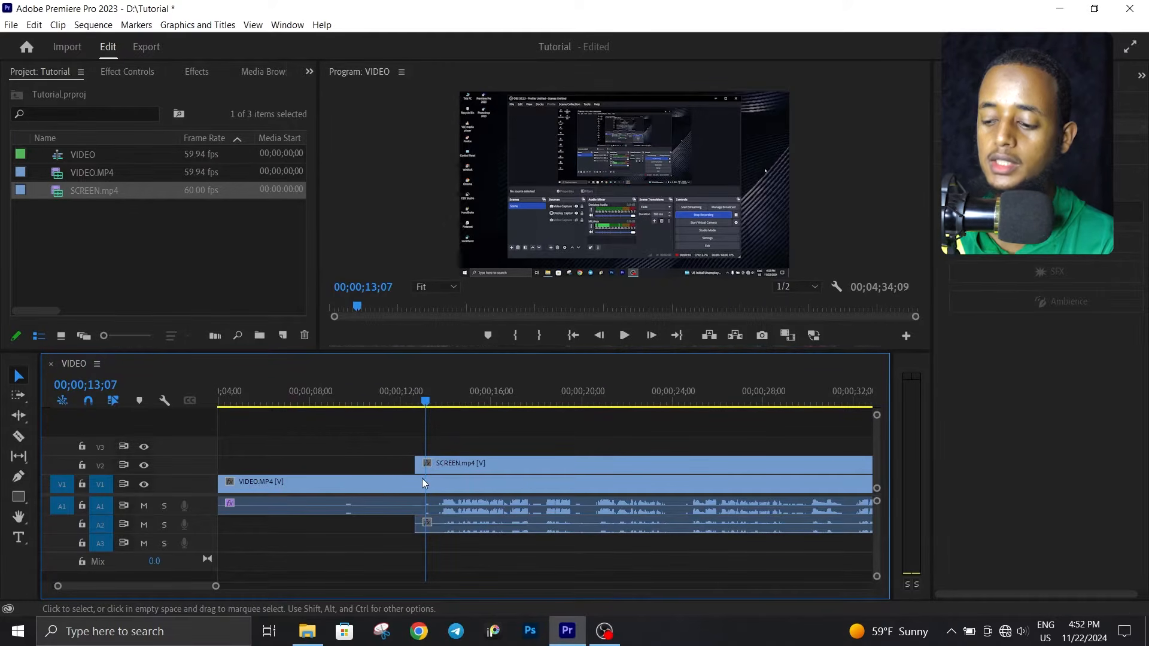
pyautogui.press('space')
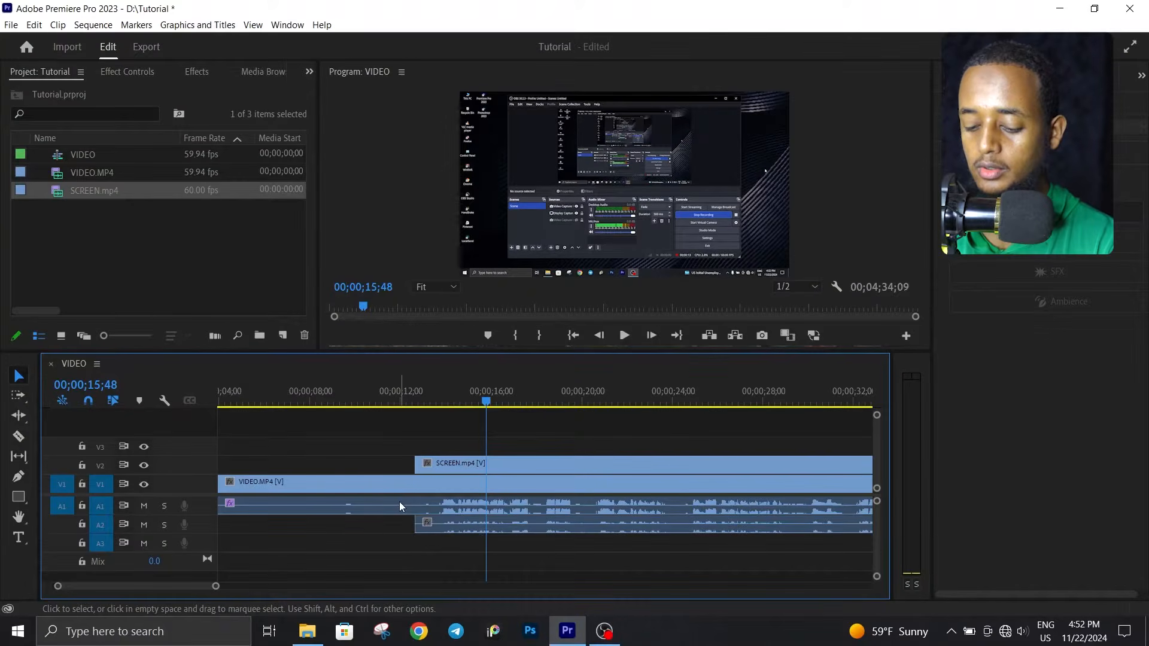
# - Undo the clip synchronization and redo it to compare the SCREEN.mp4 alignment
pyautogui.hotkey('ctrl', 'z')
pyautogui.click(34, 25)
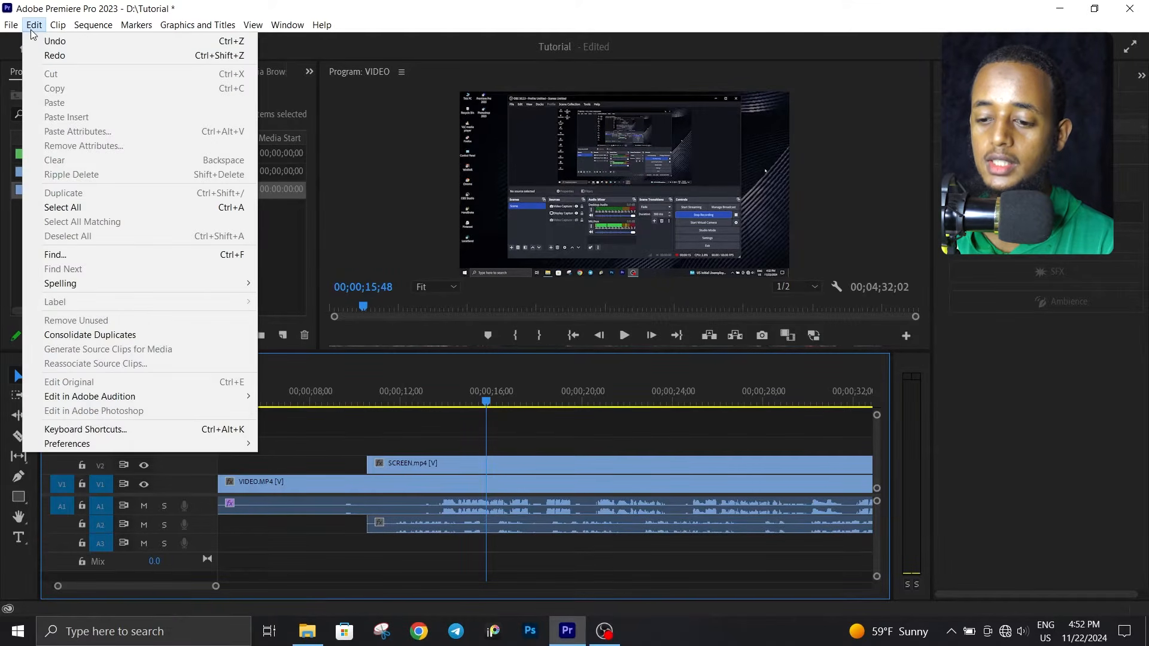
pyautogui.click(39, 53)
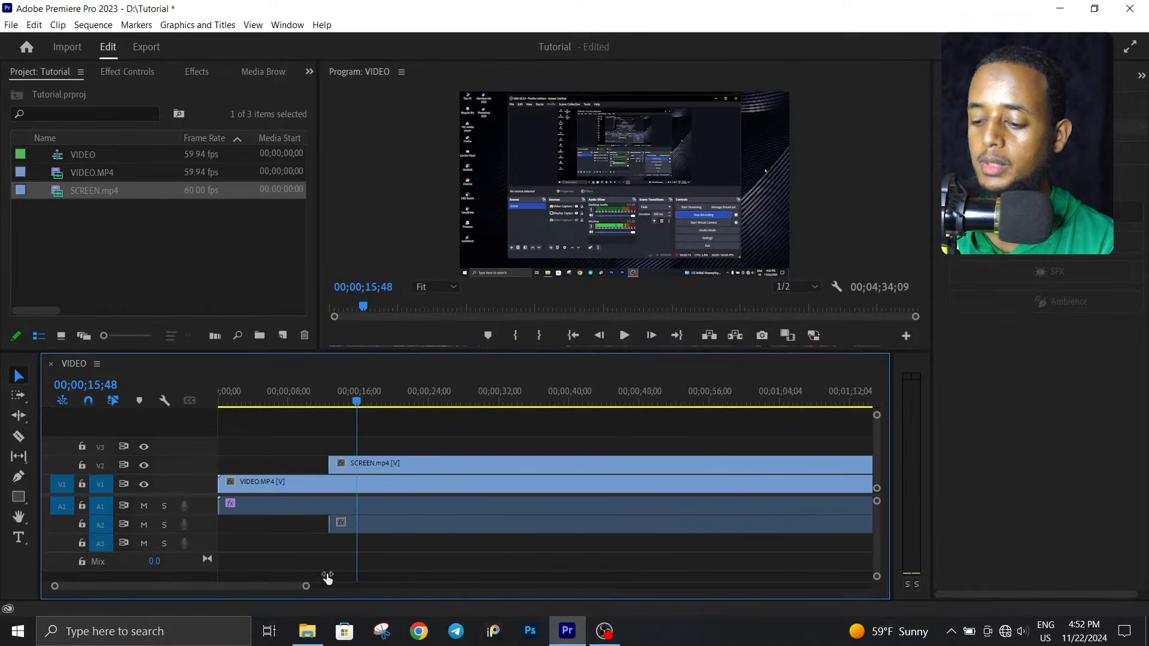
# - Split the clips on all tracks at 00;02;25;06, just before the SCREEN.mp4 sound resumes, with the Razor tool
pyautogui.moveTo(329, 585); pyautogui.dragTo(489, 586)
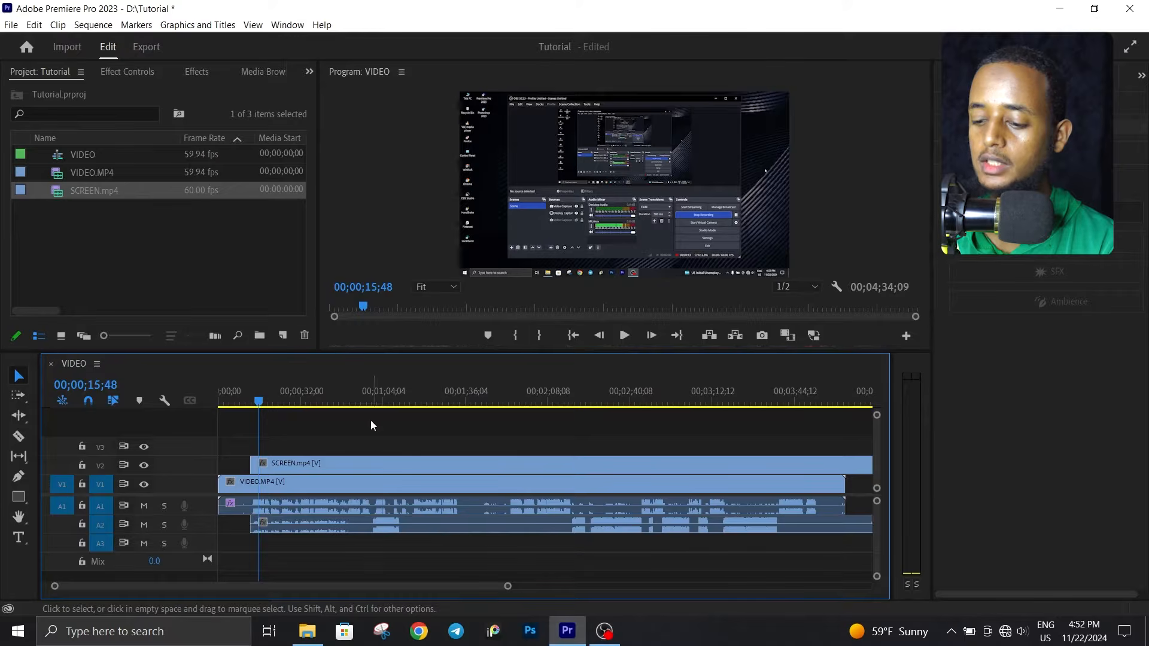
pyautogui.moveTo(347, 398); pyautogui.dragTo(591, 391)
pyautogui.moveTo(507, 586); pyautogui.dragTo(305, 595)
pyautogui.click(19, 437)
pyautogui.scroll(-1, 99, 451)
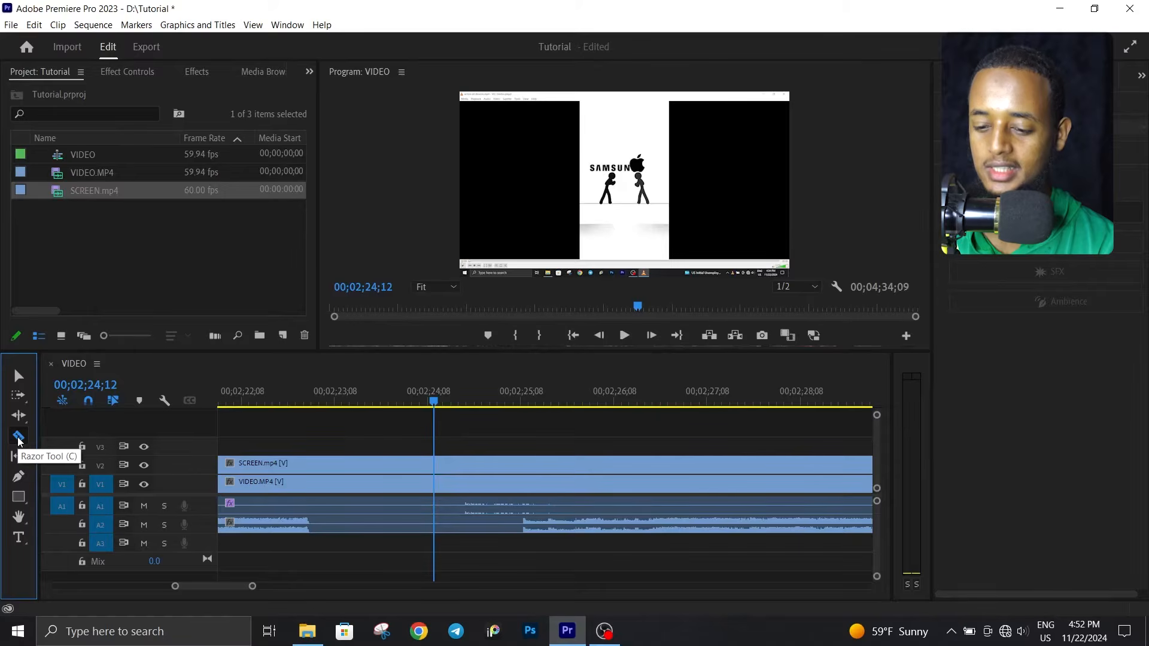
pyautogui.click(16, 375)
pyautogui.click(405, 416)
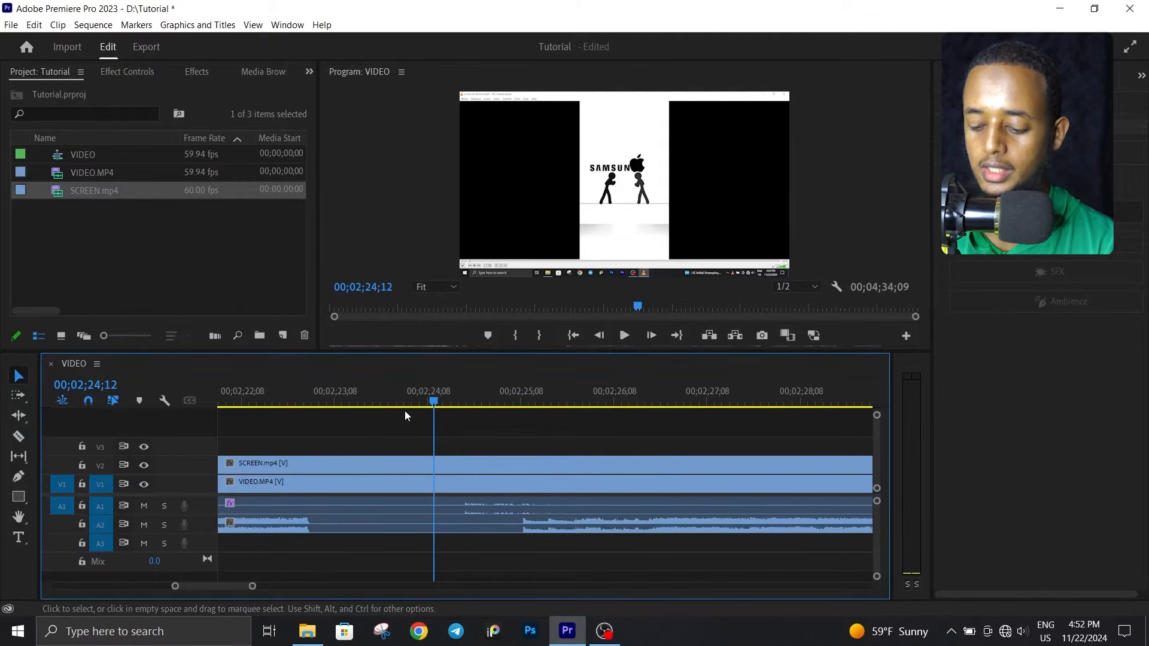
pyautogui.press('c')
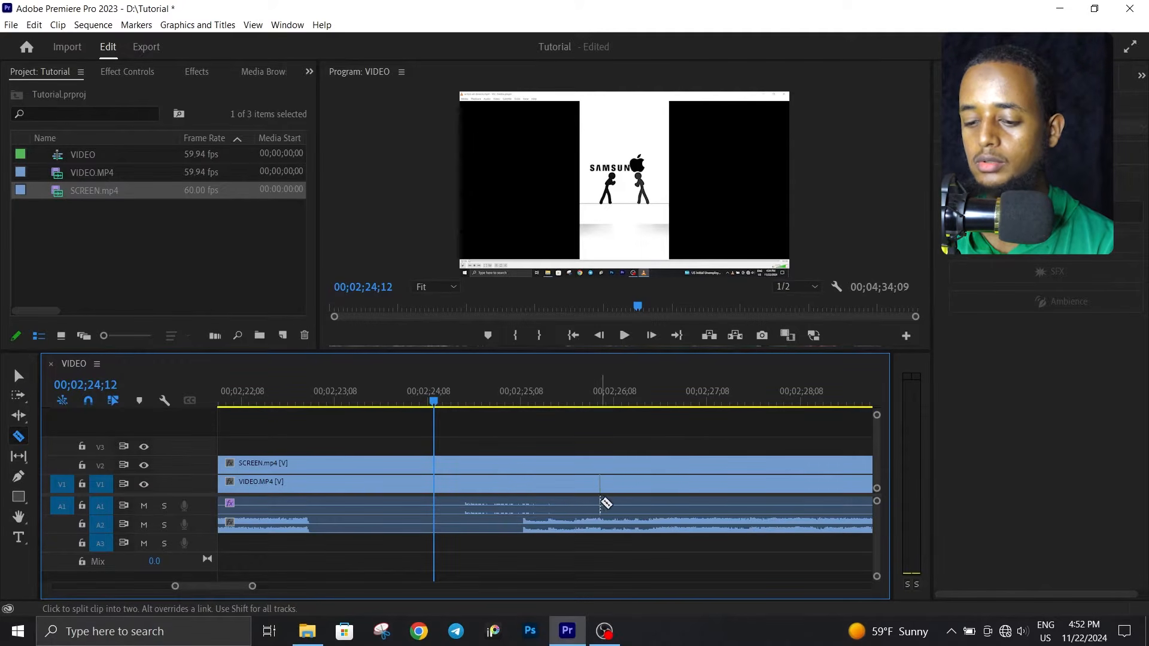
pyautogui.moveTo(505, 399); pyautogui.dragTo(517, 400)
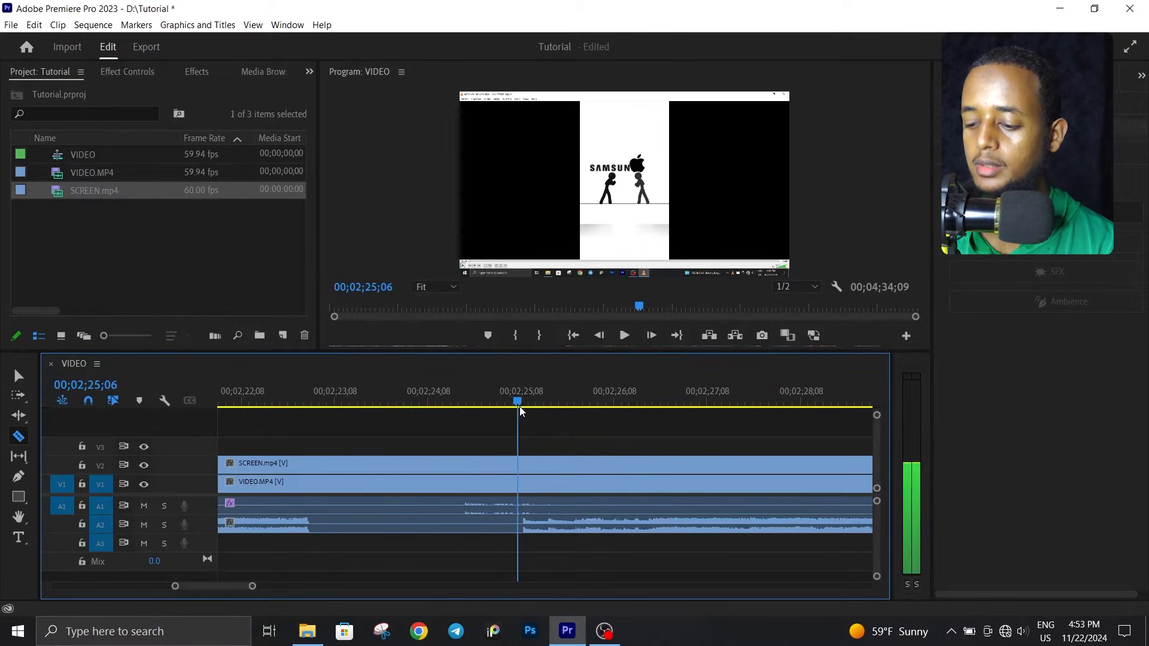
pyautogui.moveTo(254, 587); pyautogui.dragTo(239, 586)
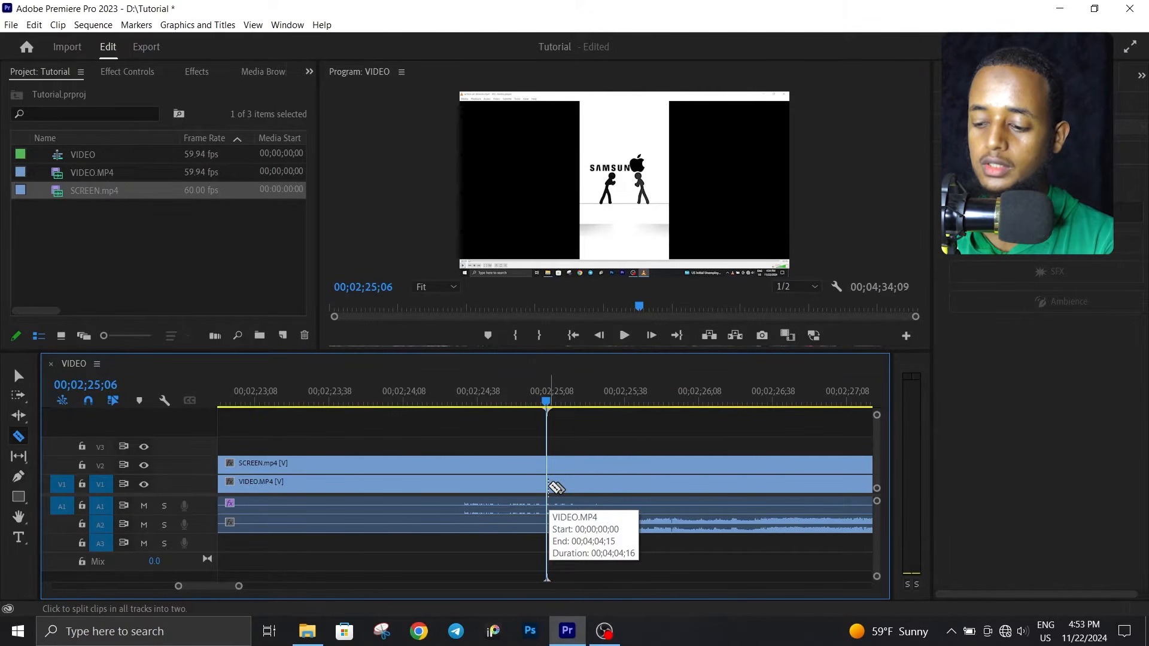
pyautogui.keyDown('shift'); pyautogui.click(549, 470); pyautogui.keyUp('shift')
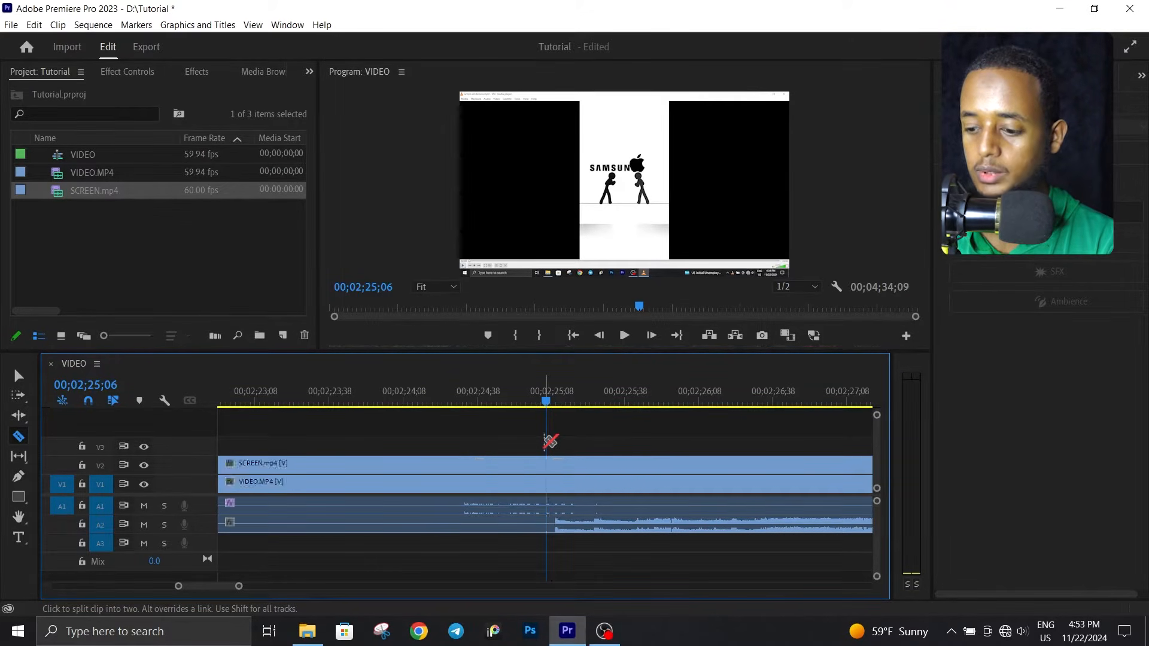
# - Try splitting only VIDEO.MP4 at 00;02;25;06 and trimming the end of its first part, then undo both edits
pyautogui.click(548, 482)
pyautogui.moveTo(543, 392); pyautogui.dragTo(509, 396)
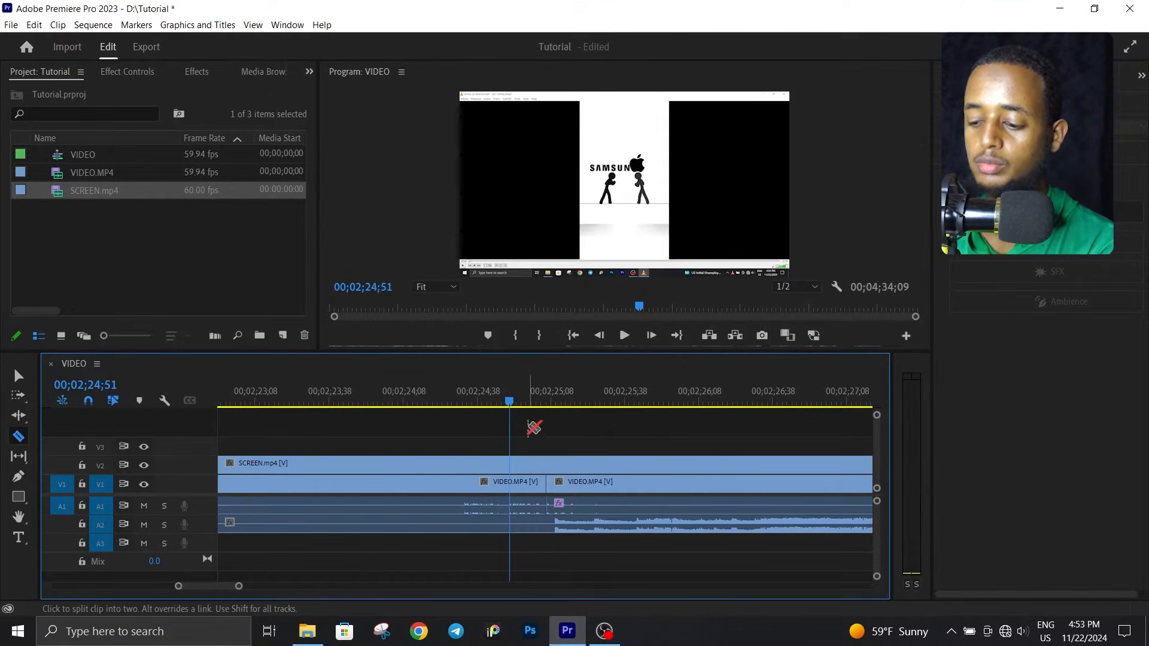
pyautogui.press('v')
pyautogui.click(399, 486)
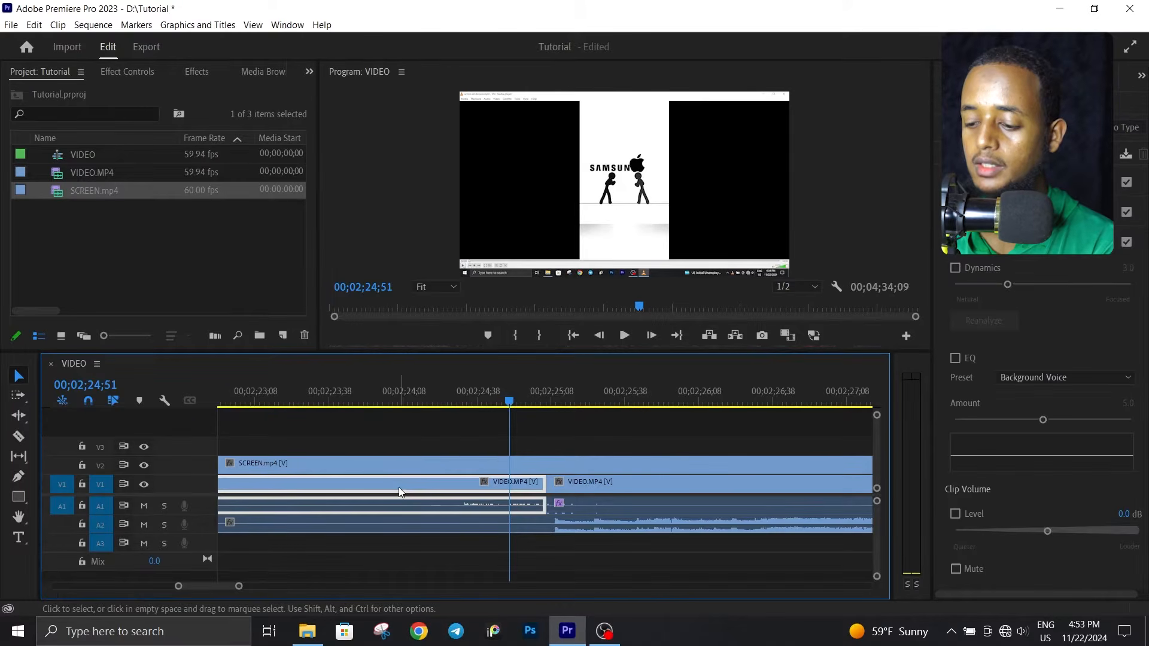
pyautogui.moveTo(545, 485); pyautogui.dragTo(499, 492)
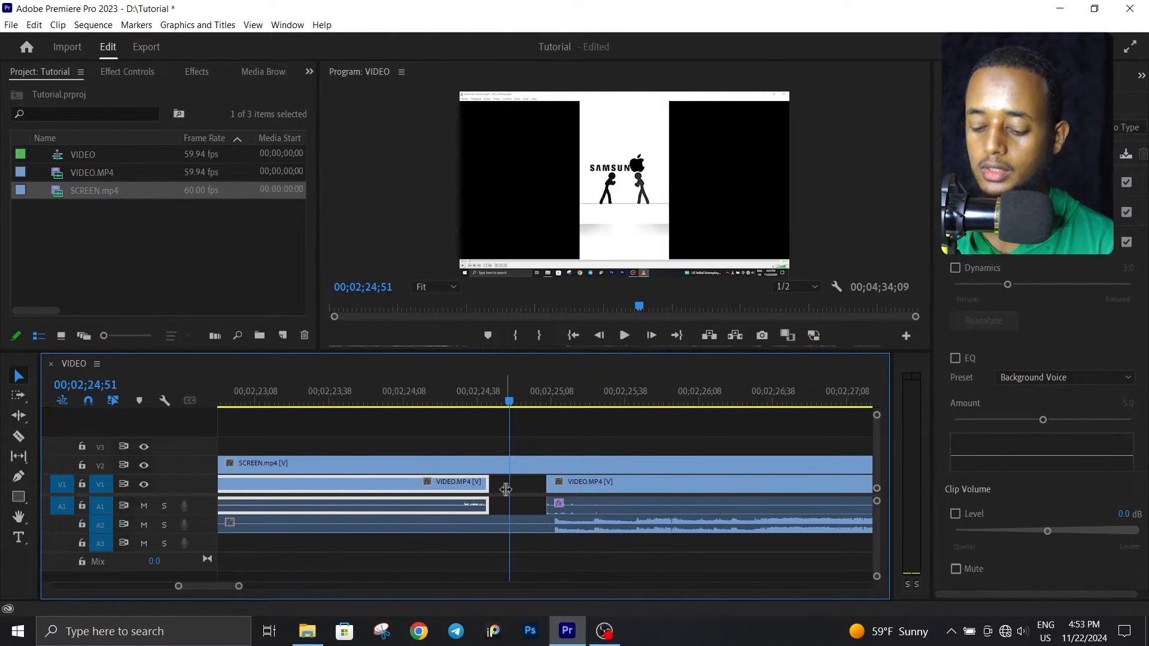
pyautogui.hotkey('ctrl', 'z')
pyautogui.hotkey('ctrl', 'z')
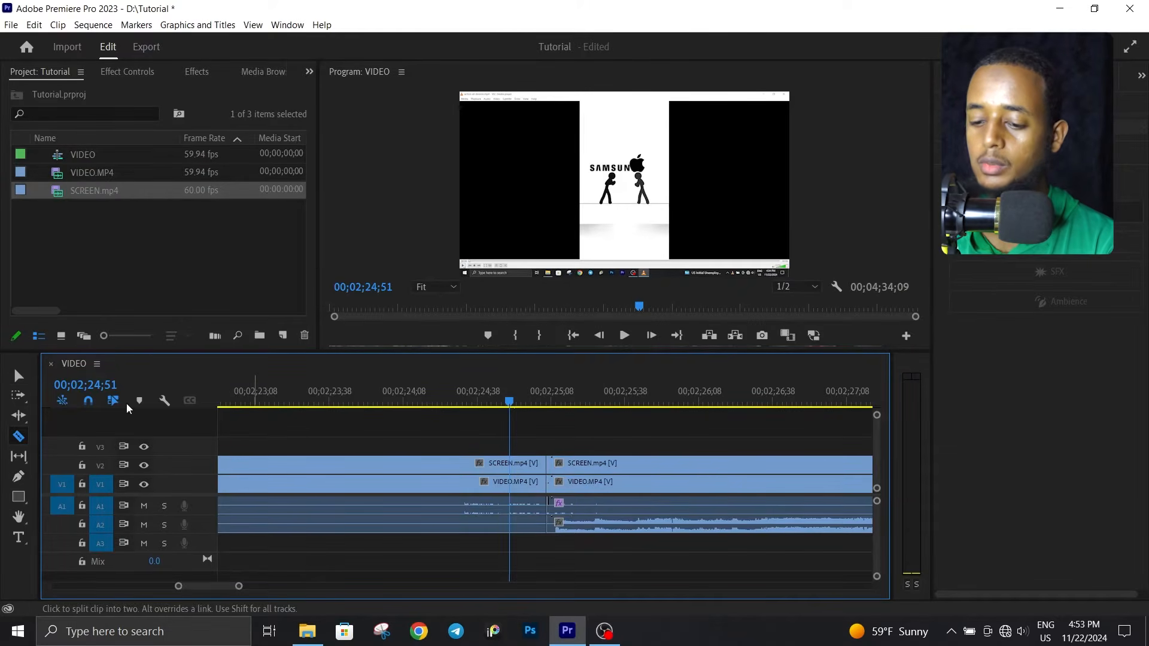
# - Delete the part of SCREEN.mp4 that precedes the cut at 00;02;25;06
pyautogui.click(19, 375)
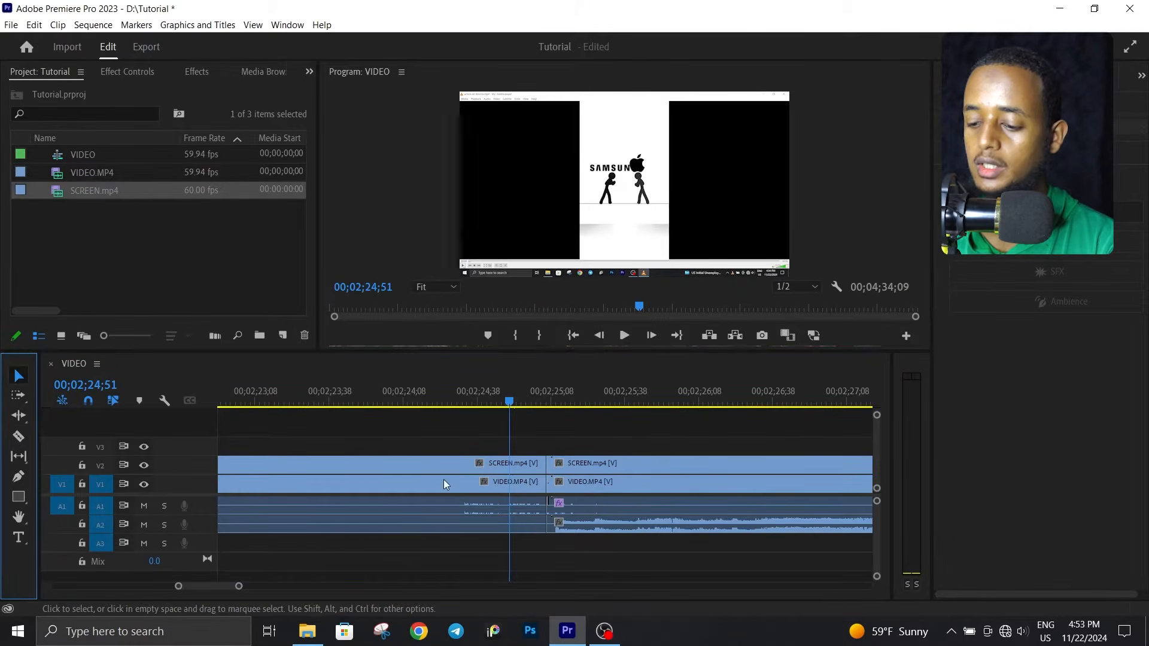
pyautogui.click(450, 467)
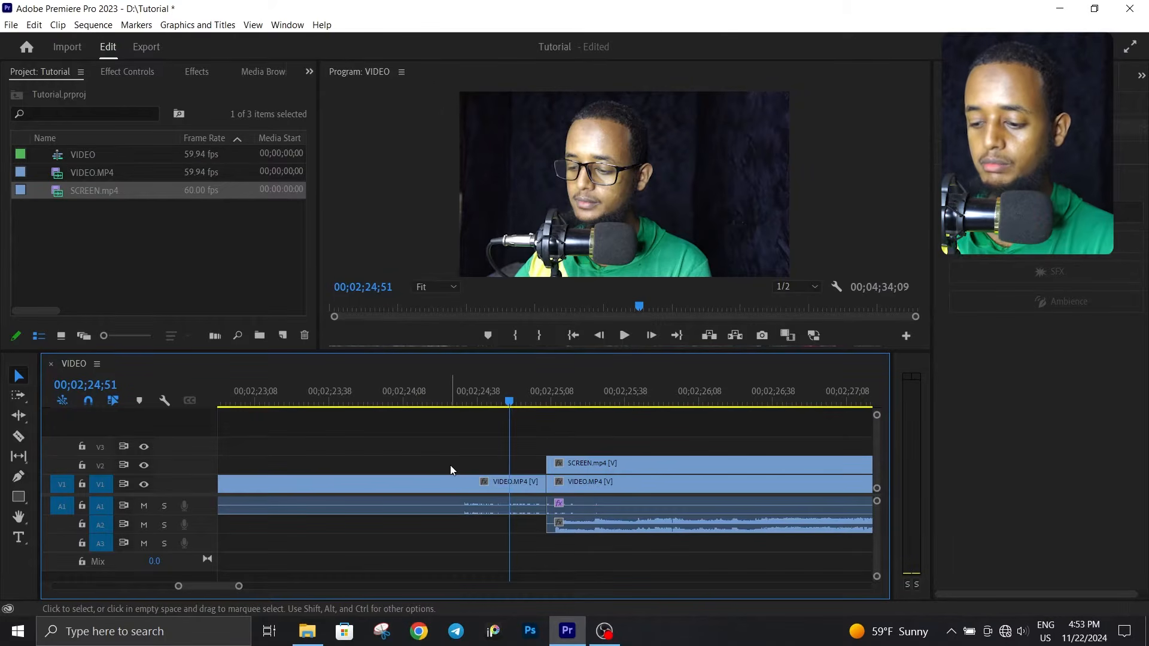
# - Split the clips on all tracks at 00;02;44;41, where the SCREEN.mp4 sound pauses and the voice starts
pyautogui.moveTo(236, 589); pyautogui.dragTo(354, 587)
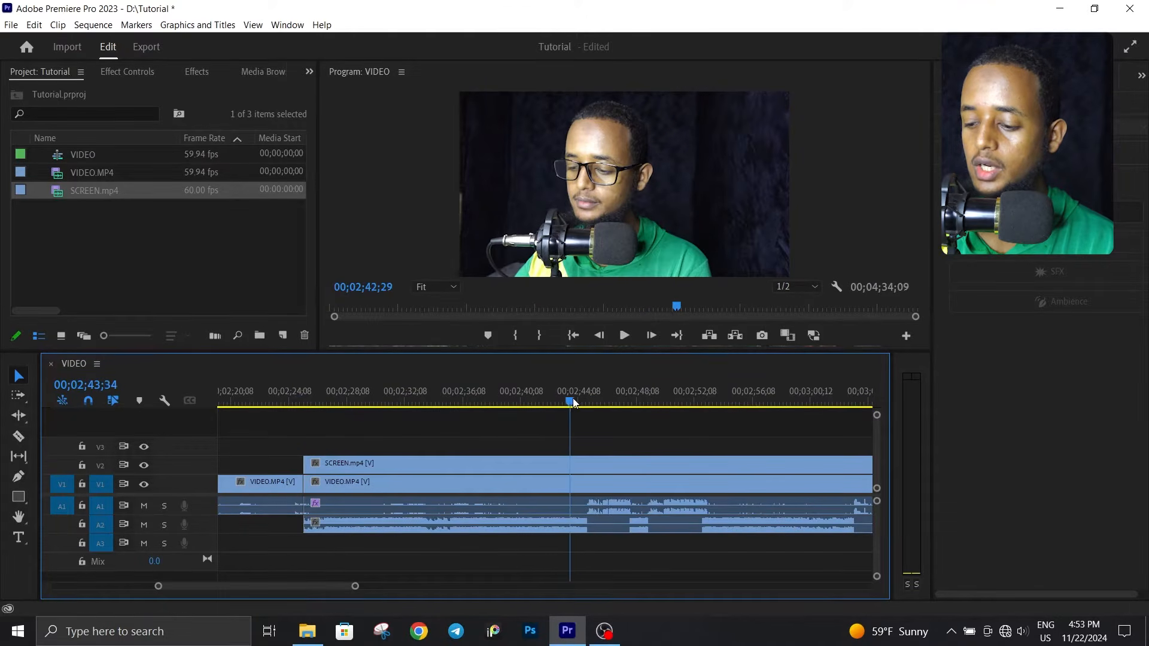
pyautogui.moveTo(571, 402); pyautogui.dragTo(589, 399)
pyautogui.moveTo(358, 589); pyautogui.dragTo(271, 588)
pyautogui.click(428, 402)
pyautogui.press('c')
pyautogui.keyDown('shift'); pyautogui.click(431, 484); pyautogui.keyUp('shift')
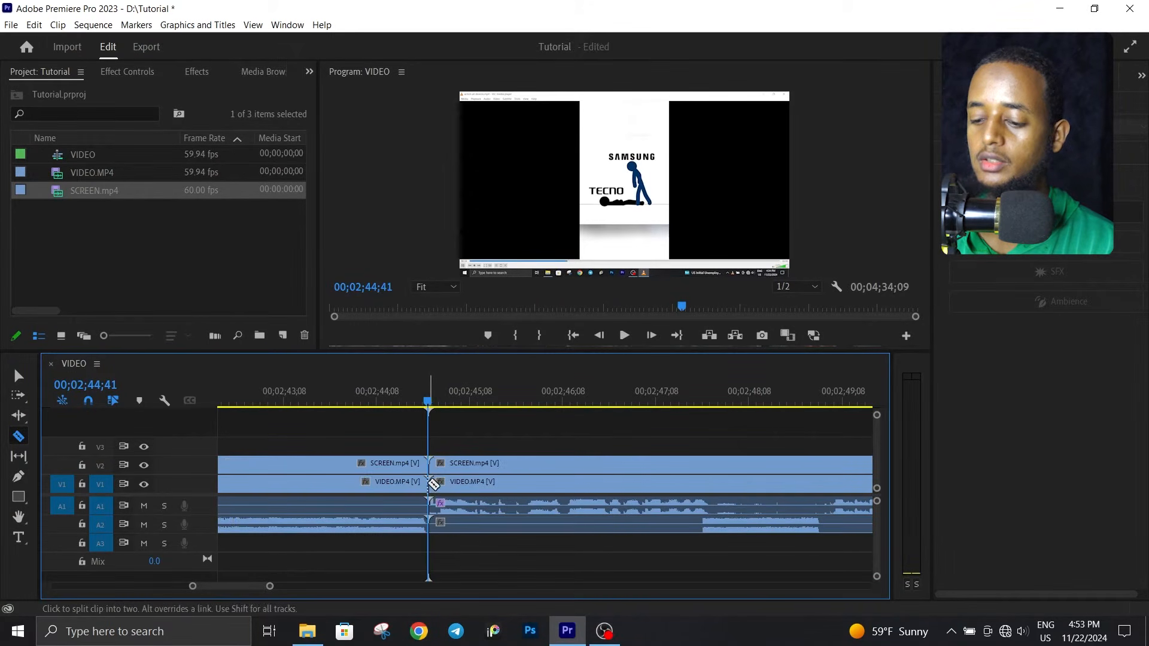
# - Split all tracks at both ends of the short SCREEN.mp4 sound section, at about 00;02;47;36 and 00;02;48;55
pyautogui.scroll(-2, 428, 484)
pyautogui.moveTo(572, 401); pyautogui.dragTo(591, 397)
pyautogui.scroll(-1, 482, 460)
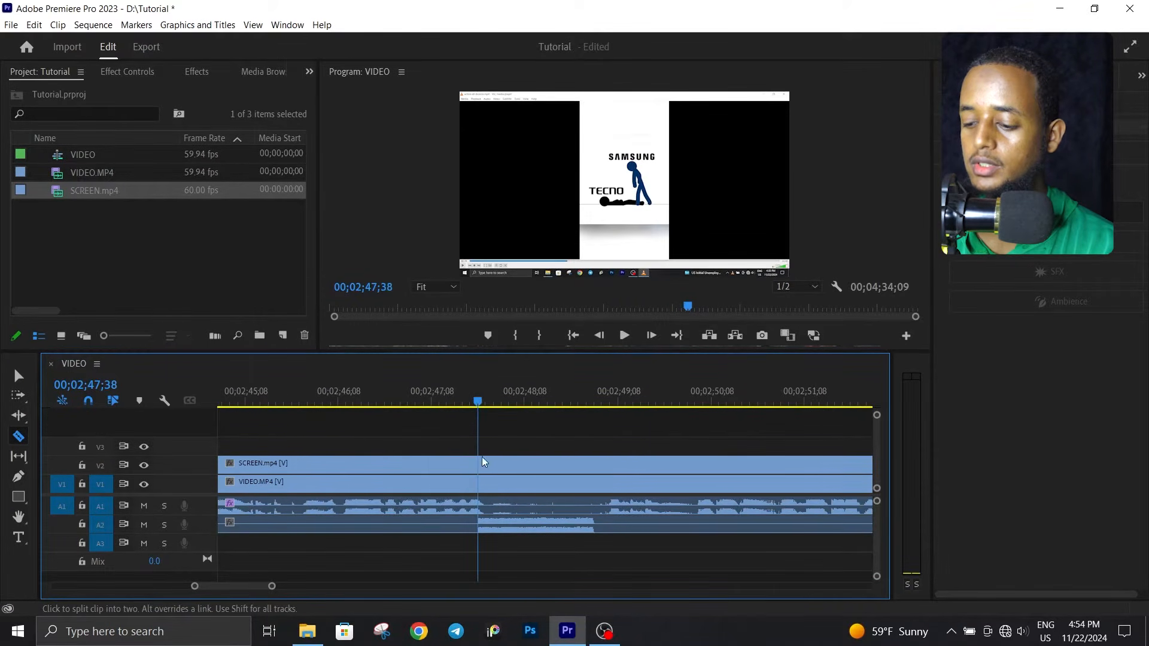
pyautogui.press('space')
pyautogui.press('space')
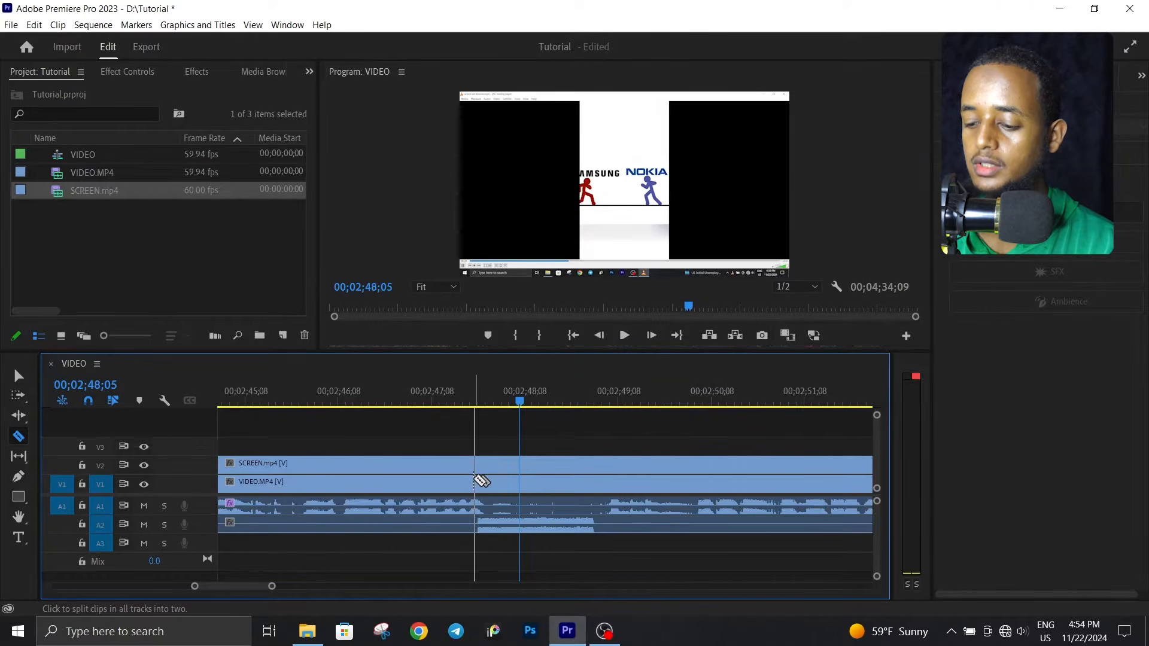
pyautogui.keyDown('shift'); pyautogui.click(476, 482); pyautogui.keyUp('shift')
pyautogui.scroll(-3, 415, 461)
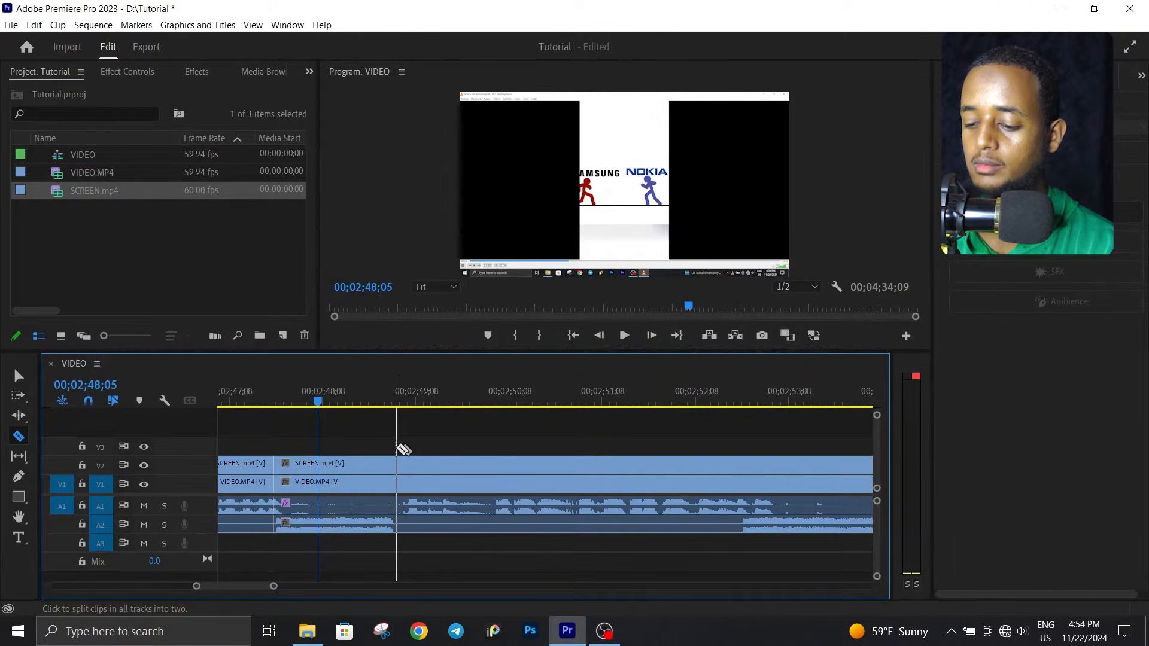
pyautogui.keyDown('shift'); pyautogui.click(396, 450); pyautogui.keyUp('shift')
# - Split all tracks where the SCREEN.mp4 sound starts again, at about 00;02;52;37
pyautogui.scroll(-4, 431, 431)
pyautogui.click(441, 396)
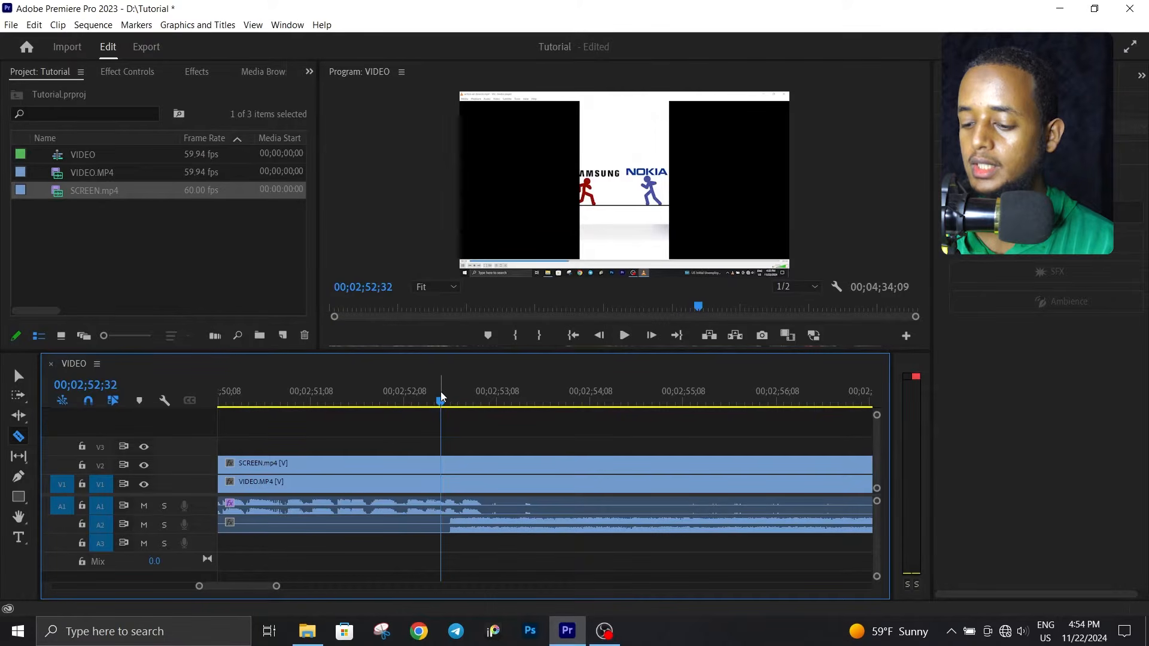
pyautogui.press('space')
pyautogui.press('space')
pyautogui.keyDown('shift'); pyautogui.click(449, 439); pyautogui.keyUp('shift')
# - Split all tracks where the SCREEN.mp4 sound stops and the voice starts, at about 00;03;03;10
pyautogui.moveTo(246, 589); pyautogui.dragTo(255, 586)
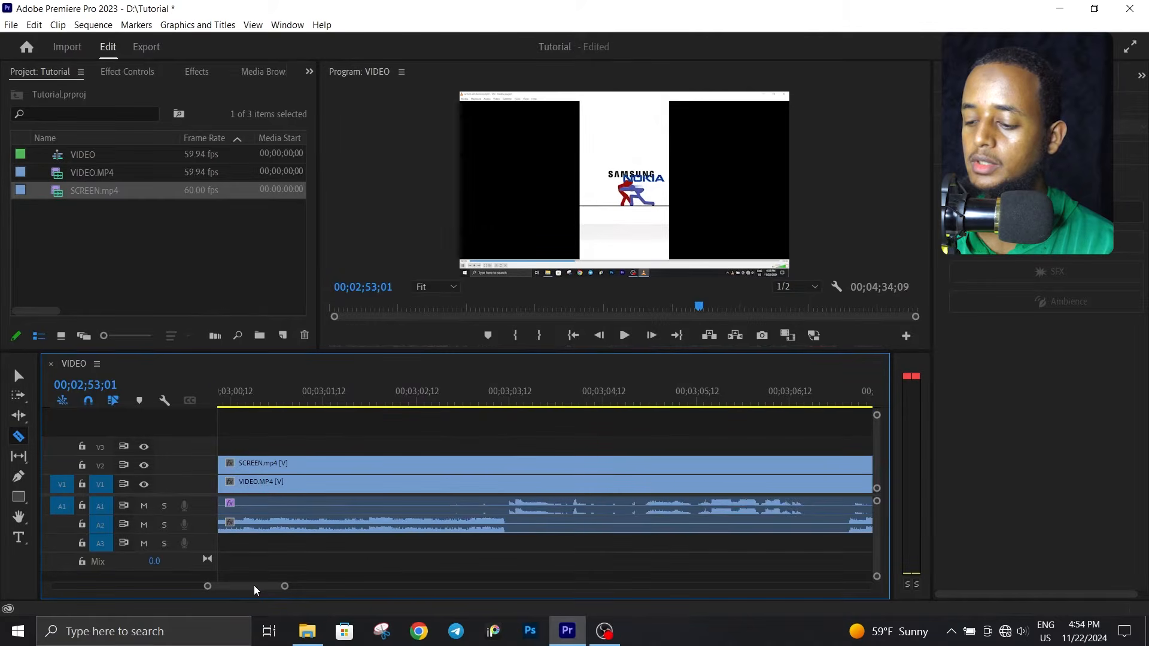
pyautogui.click(333, 392)
pyautogui.press('space')
pyautogui.press('space')
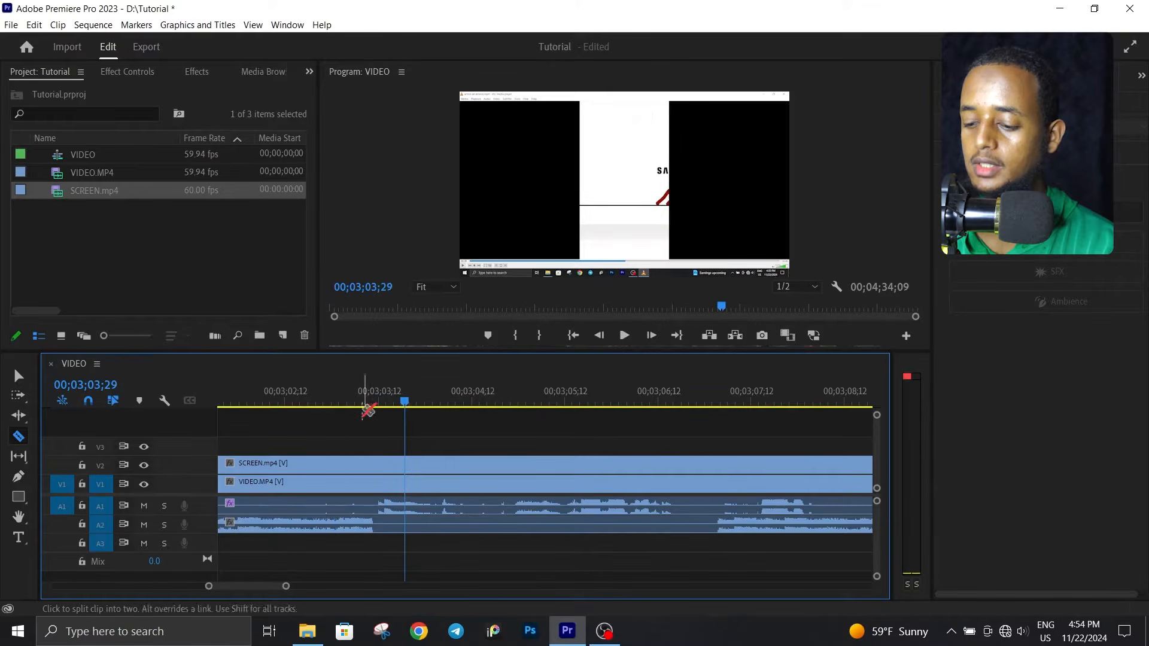
pyautogui.keyDown('shift'); pyautogui.click(375, 432); pyautogui.keyUp('shift')
# - Split all tracks just before the SCREEN.mp4 sound resumes, at about 00;03;06;49
pyautogui.scroll(-4, 377, 436)
pyautogui.click(401, 385)
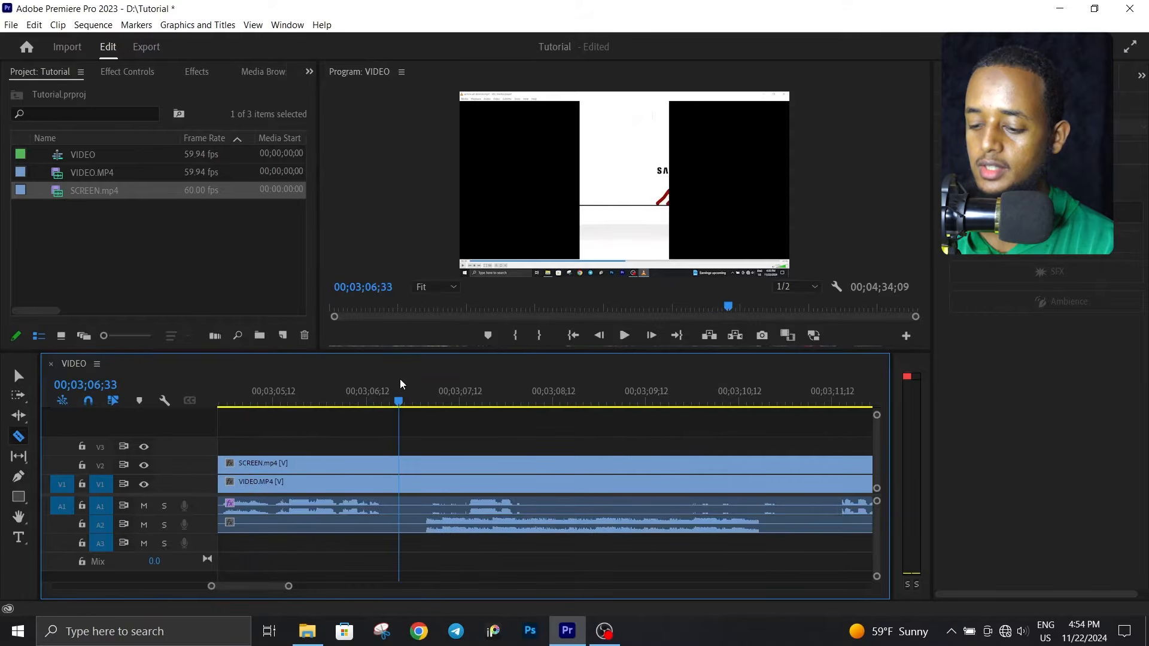
pyautogui.press('space')
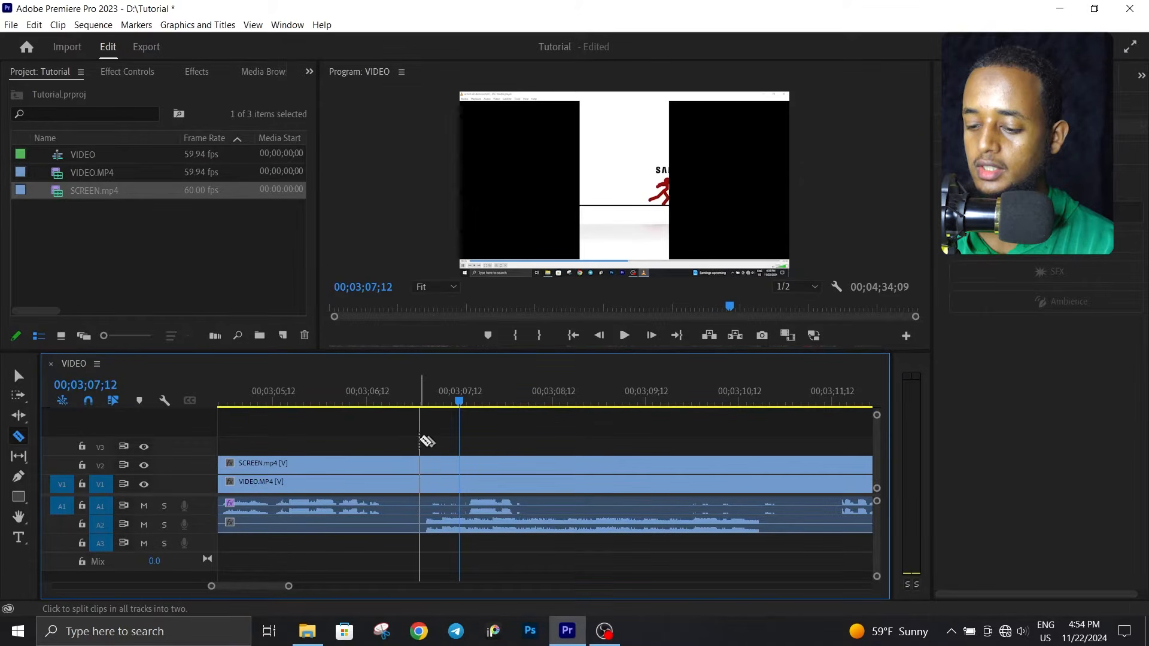
pyautogui.keyDown('shift'); pyautogui.click(423, 443); pyautogui.keyUp('shift')
# - Split all tracks where the SCREEN.mp4 sound pauses, at about 00;03;10;25, and where it resumes, at about 00;03;16;37
pyautogui.scroll(-2, 469, 456)
pyautogui.click(539, 395)
pyautogui.scroll(-2, 491, 437)
pyautogui.press('space')
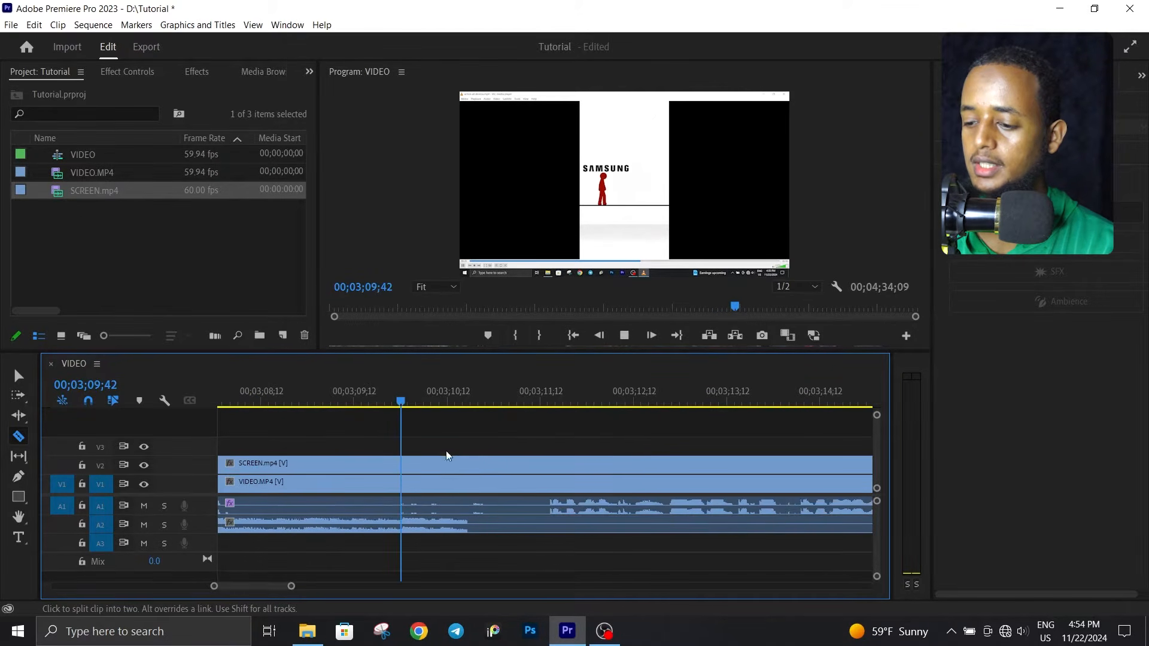
pyautogui.press('space')
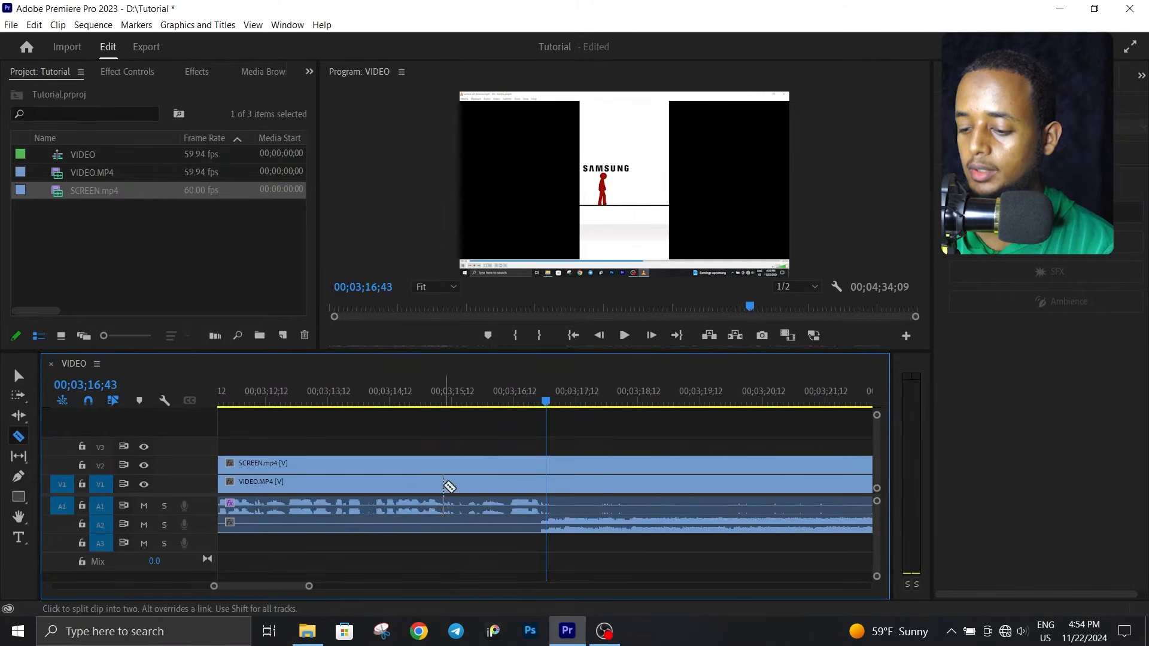
pyautogui.scroll(-1, 444, 485)
pyautogui.press('space')
pyautogui.press('space')
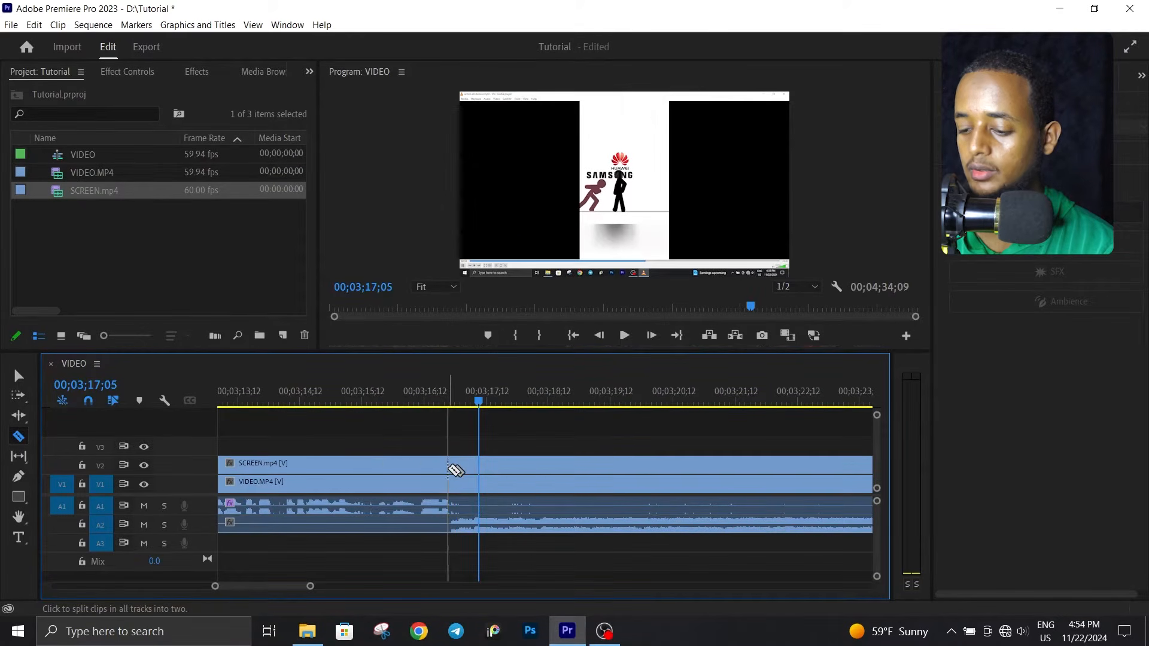
# - Split all tracks where the SCREEN.mp4 sound ends, at about 00;03;37;10, and delete the rest of SCREEN.mp4 after that cut
pyautogui.moveTo(311, 588); pyautogui.dragTo(381, 588)
pyautogui.press('Down')
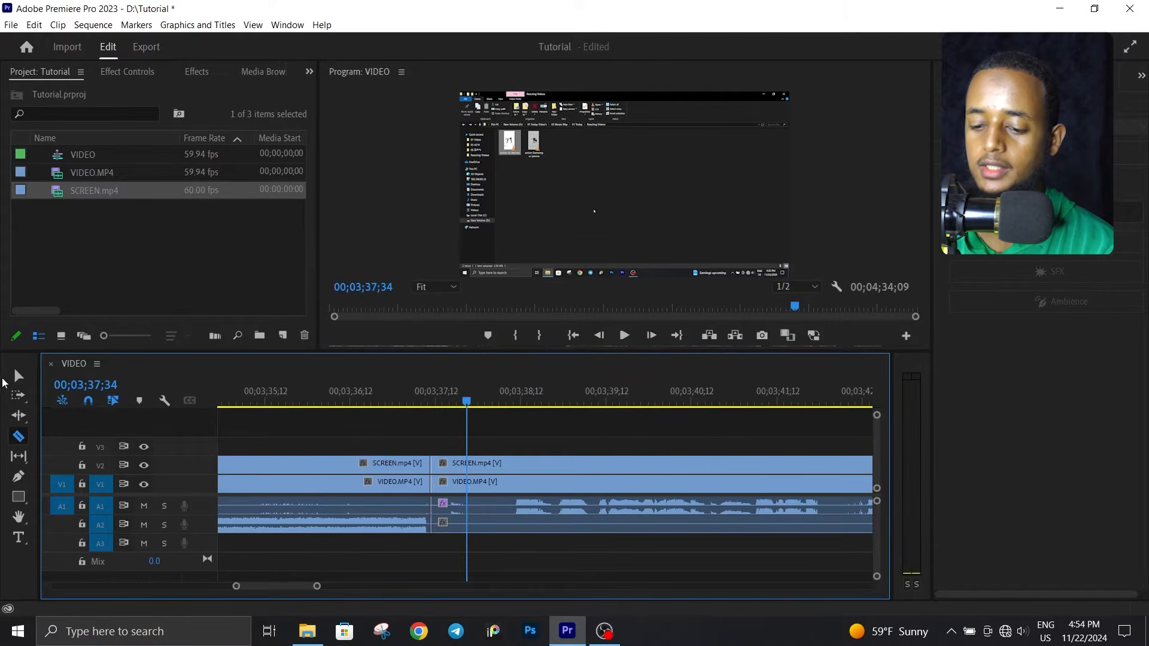
pyautogui.click(16, 378)
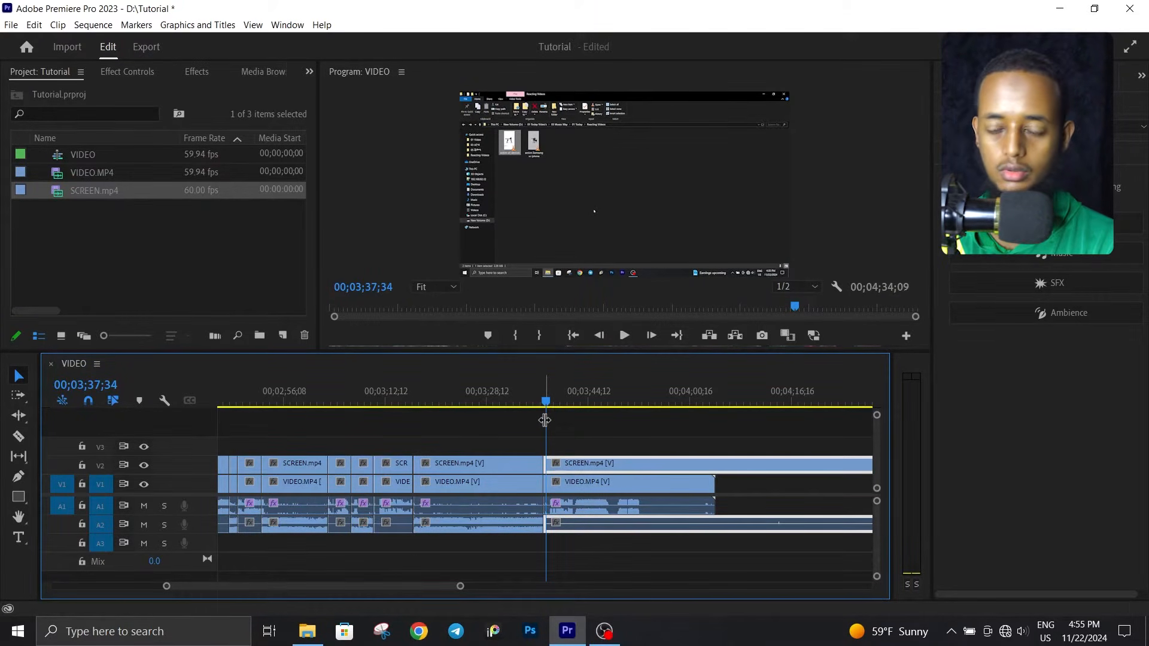
pyautogui.moveTo(545, 421); pyautogui.dragTo(639, 399)
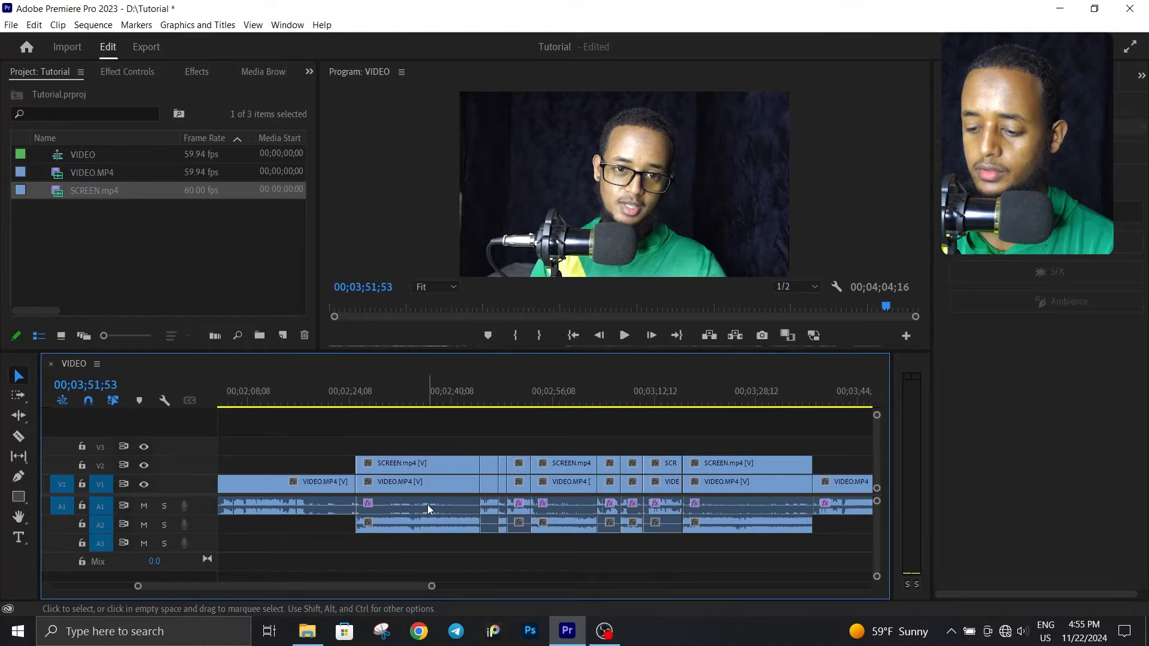
# - Unlink video and audio of all VIDEO.MP4 clips that lie under the sections with SCREEN.mp4 sound
pyautogui.click(427, 504)
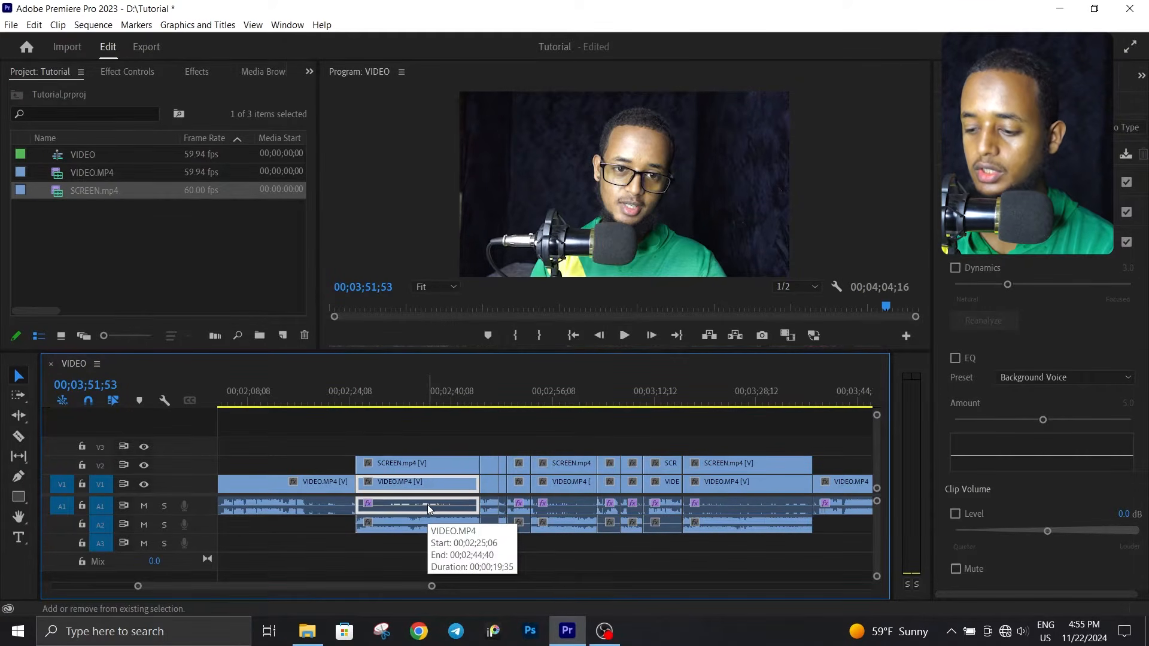
pyautogui.click(632, 505)
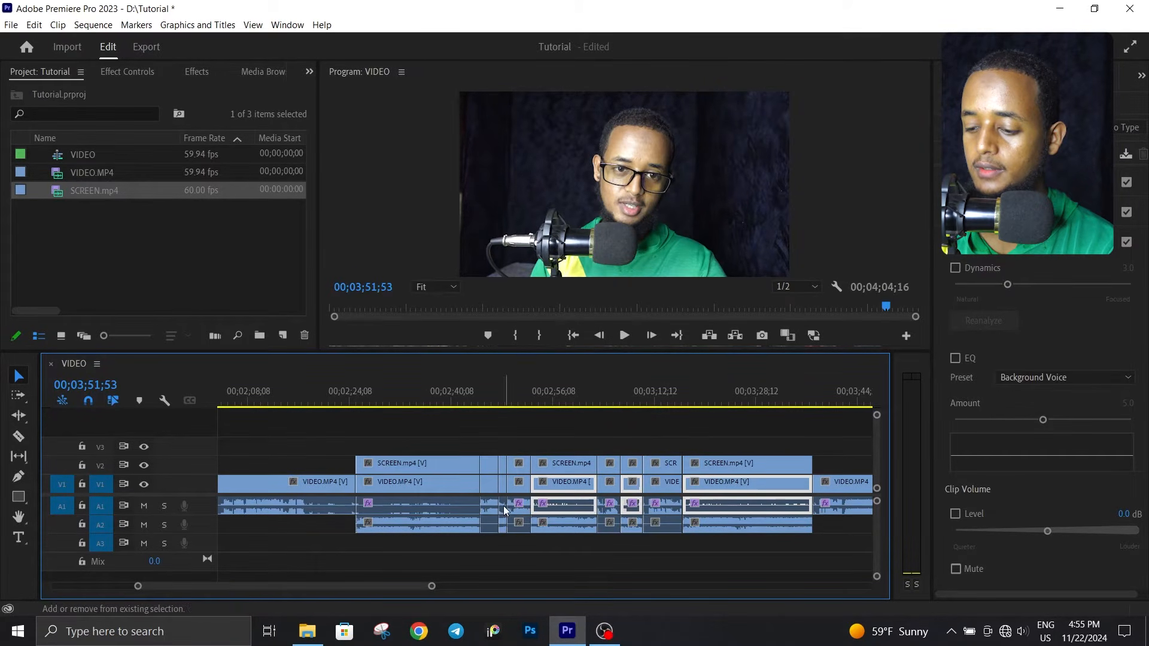
pyautogui.rightClick(438, 505)
pyautogui.click(473, 261)
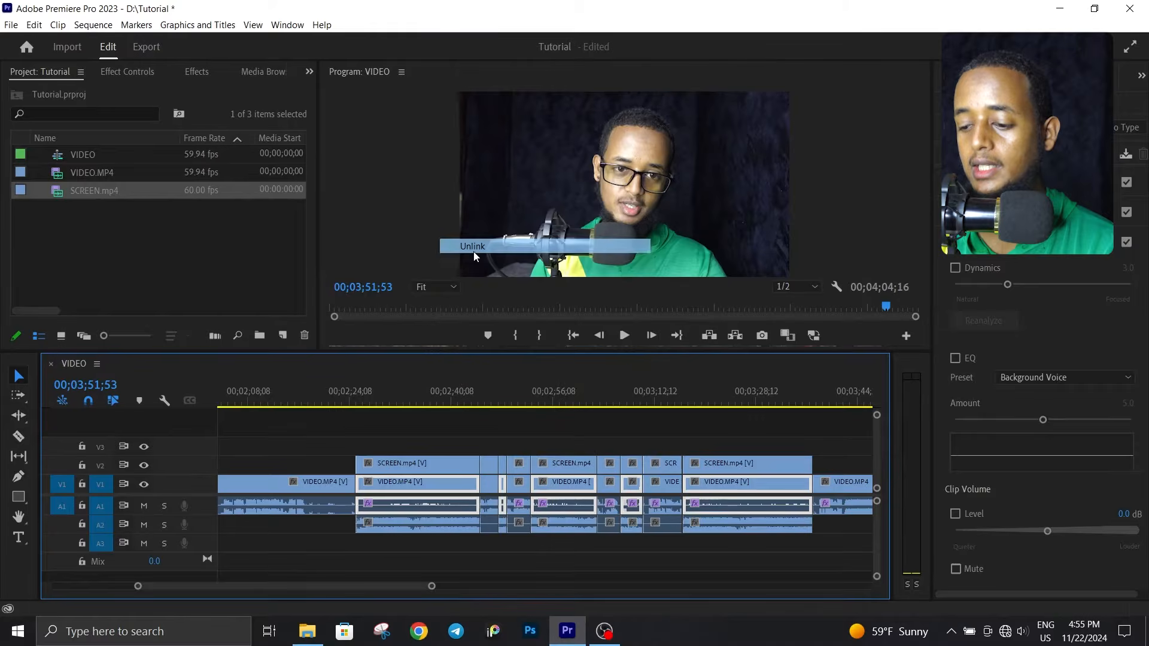
# - Delete the unlinked VIDEO.MP4 audio clips on A1 in all sections where the SCREEN.mp4 sound plays
pyautogui.click(411, 380)
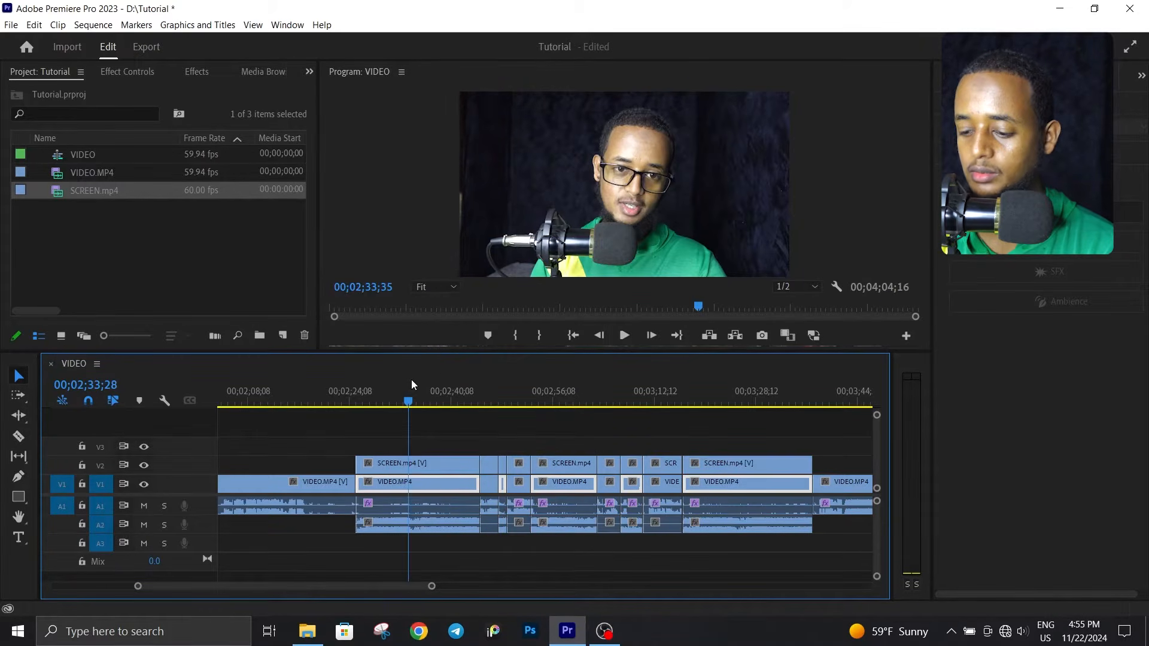
pyautogui.press('space')
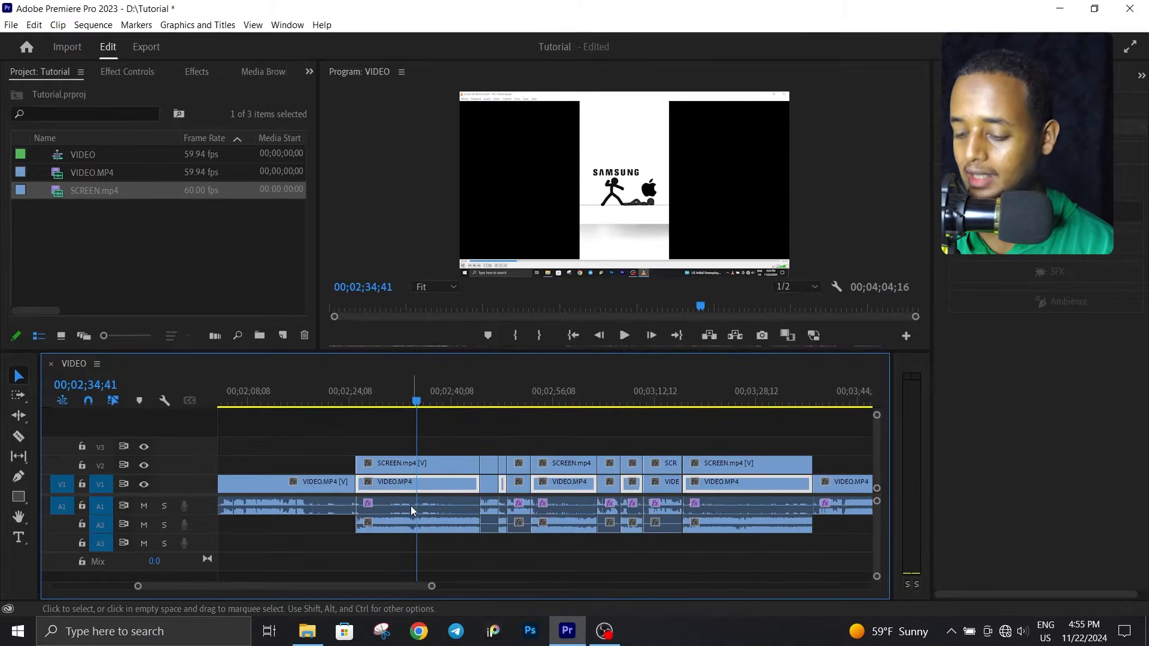
pyautogui.click(402, 509)
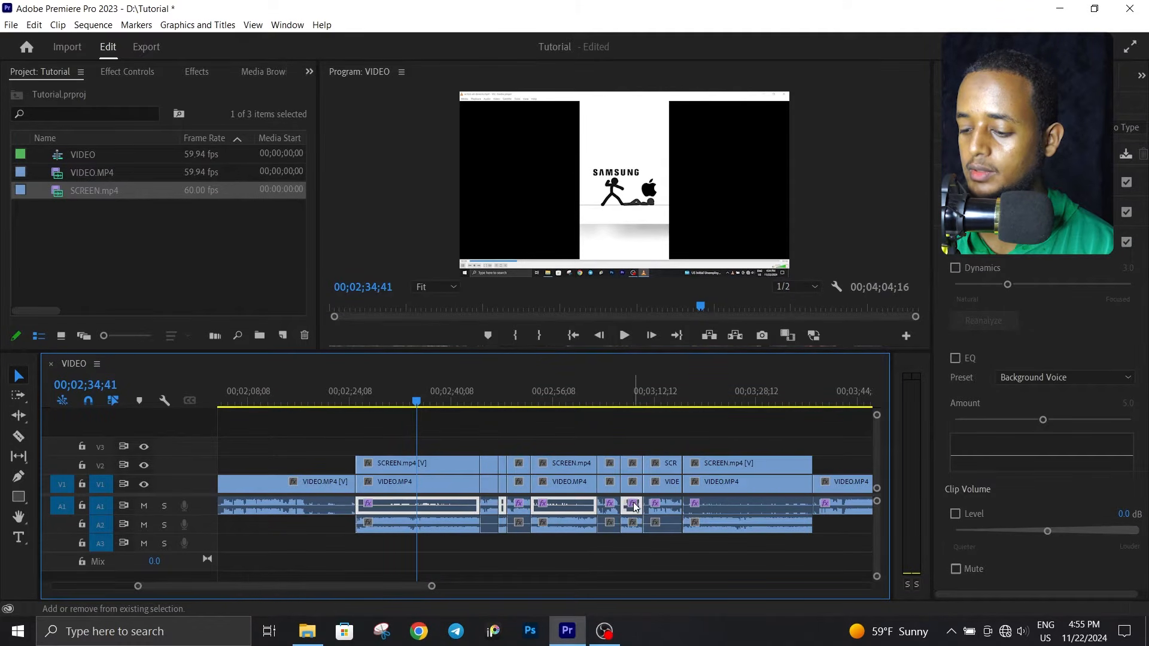
pyautogui.keyDown('shift'); pyautogui.click(734, 505); pyautogui.keyUp('shift')
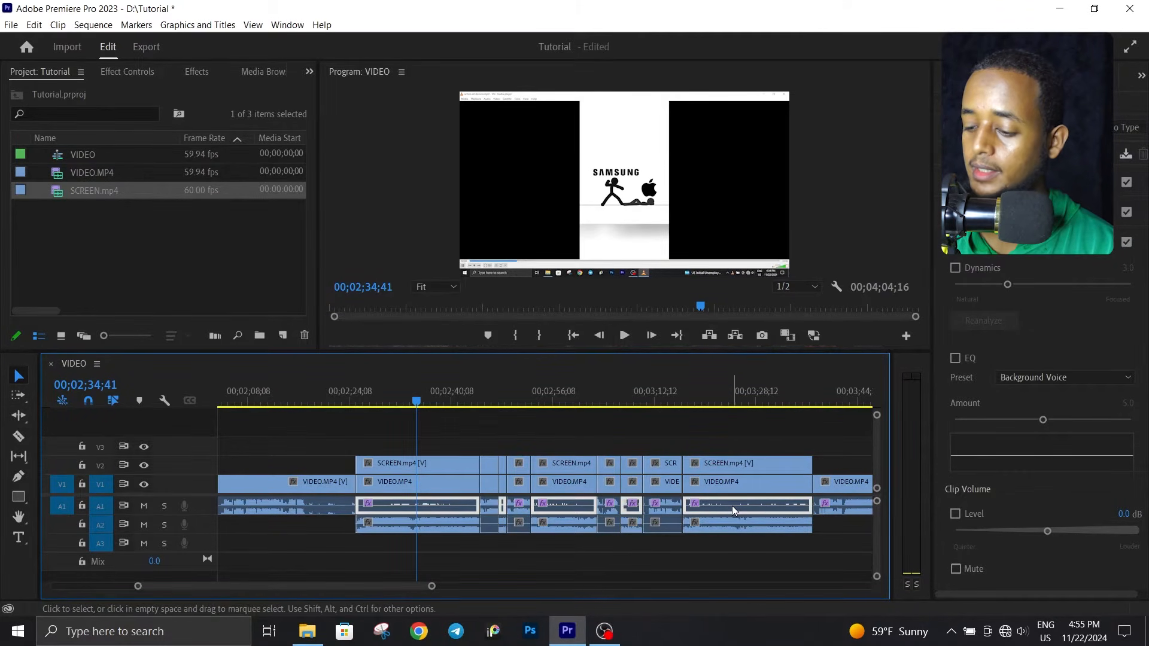
pyautogui.rightClick(732, 506)
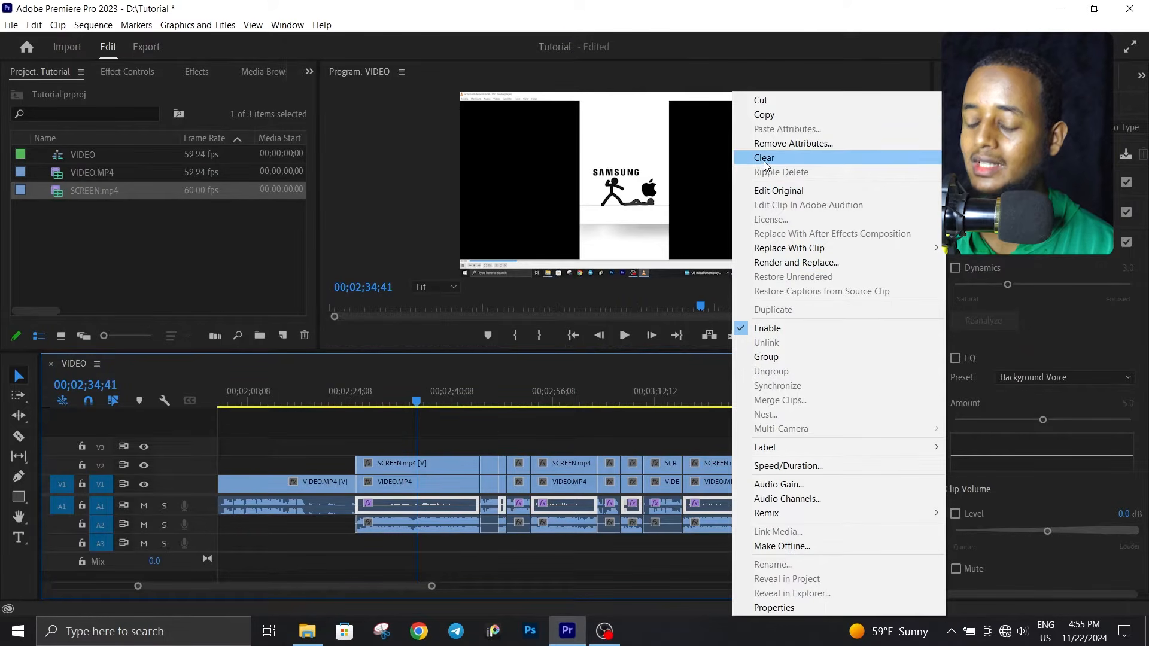
pyautogui.click(710, 508)
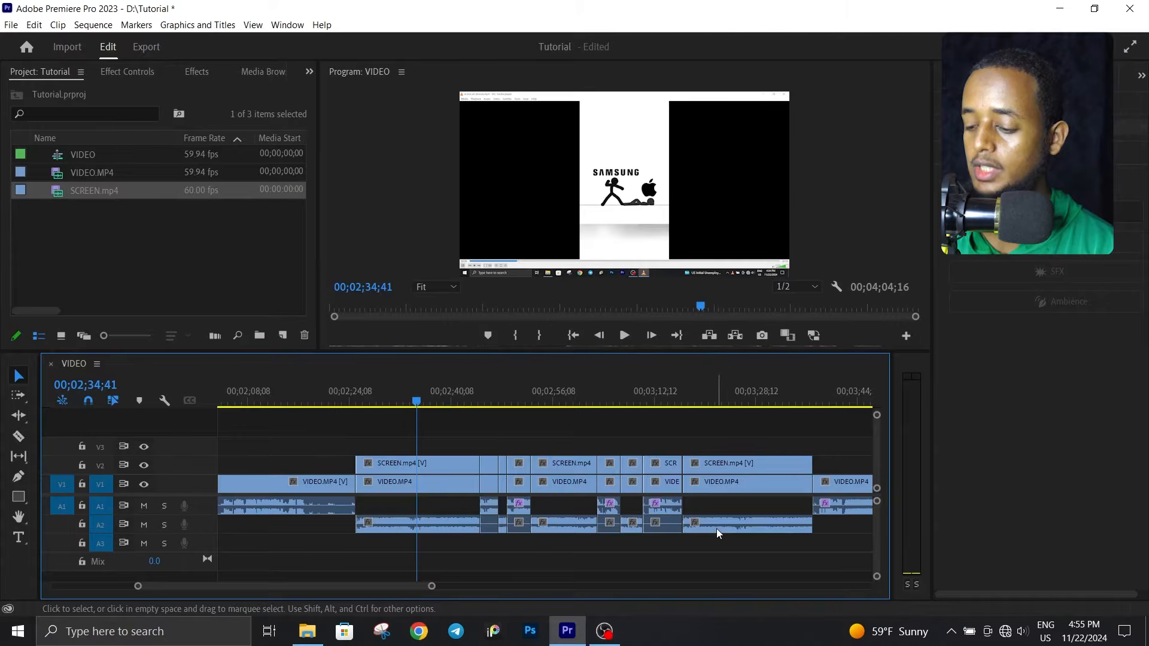
# - Move the audio of all SCREEN.mp4 clips that contain sound from track A2 into the gaps on A1
pyautogui.click(717, 529)
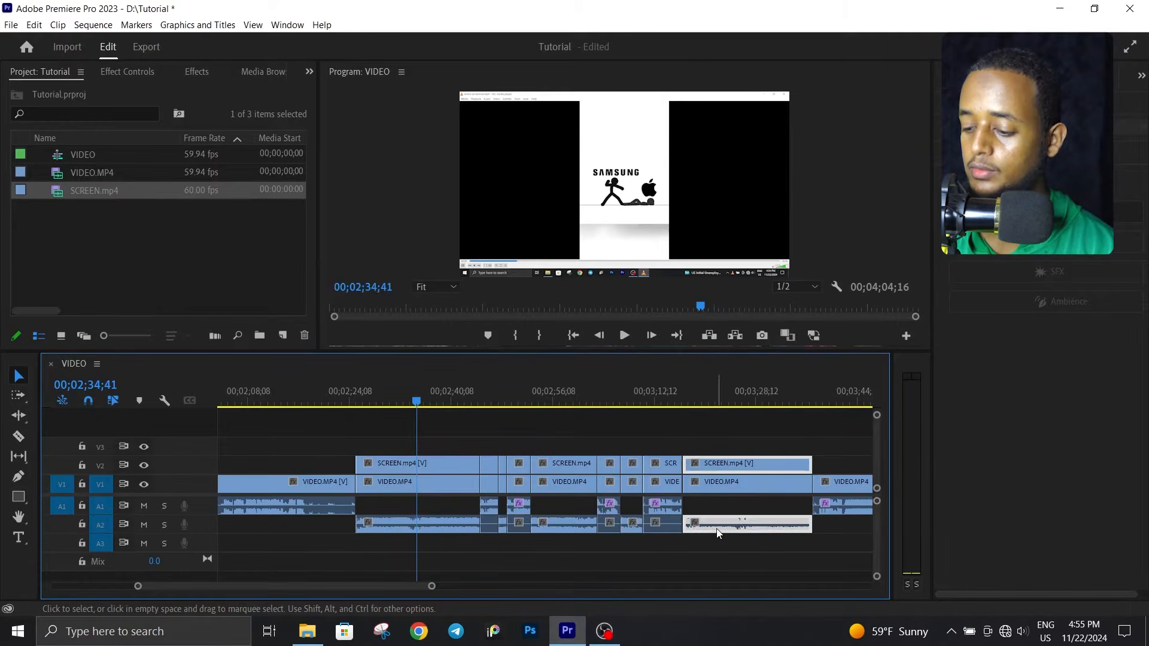
pyautogui.keyDown('shift'); pyautogui.click(633, 530); pyautogui.keyUp('shift')
pyautogui.keyDown('shift'); pyautogui.click(504, 526); pyautogui.keyUp('shift')
pyautogui.keyDown('shift'); pyautogui.click(447, 522); pyautogui.keyUp('shift')
pyautogui.click(360, 395)
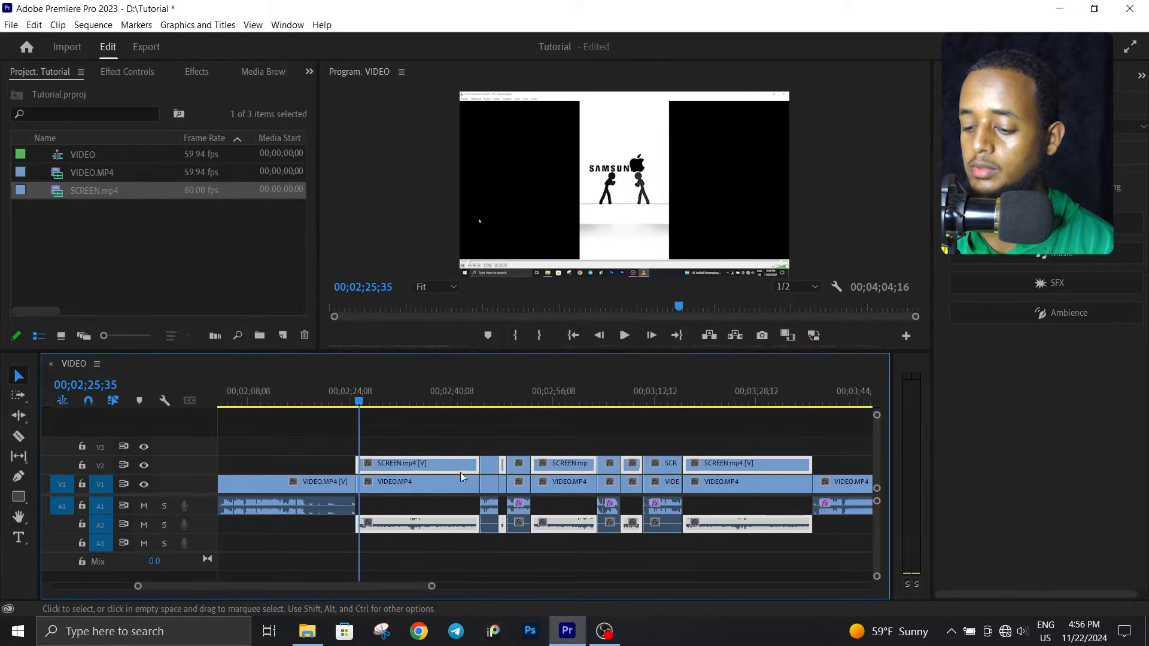
pyautogui.moveTo(431, 587); pyautogui.dragTo(240, 587)
pyautogui.moveTo(508, 523); pyautogui.dragTo(504, 500)
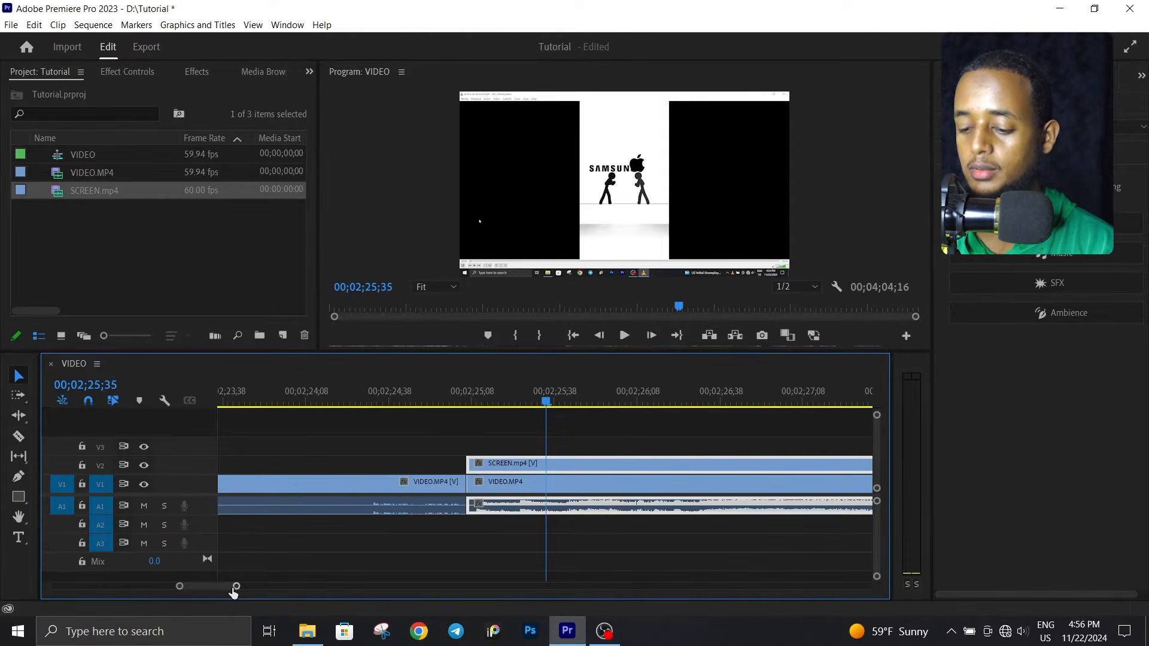
# - Select the silent SCREEN.mp4 clips whose audio remains on track A2
pyautogui.moveTo(233, 592); pyautogui.dragTo(502, 574)
pyautogui.moveTo(591, 586); pyautogui.dragTo(446, 588)
pyautogui.scroll(-4, 572, 500)
pyautogui.moveTo(692, 516); pyautogui.dragTo(442, 530)
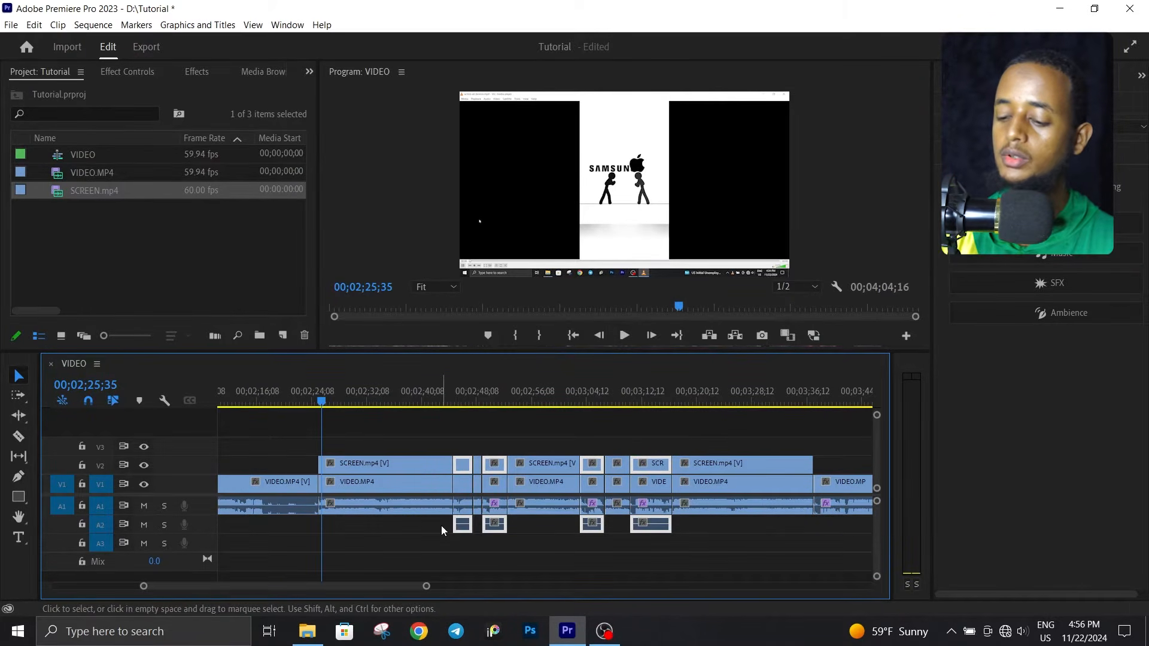
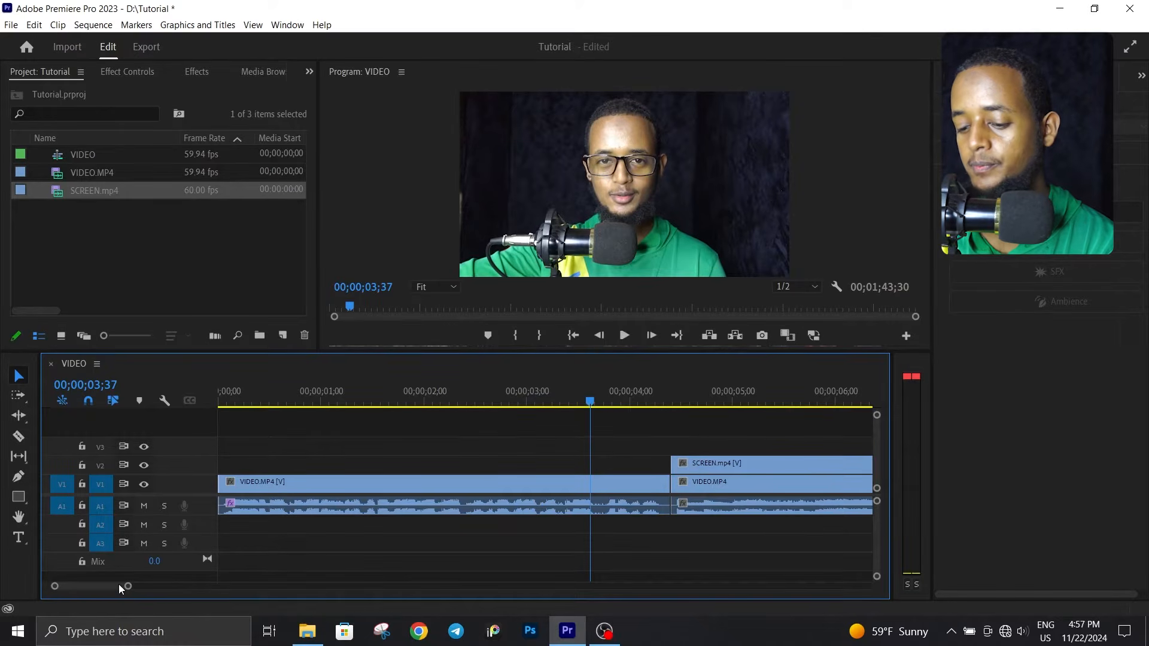
# - Apply the My Own Studio Lut 1 preset to all VIDEO.MP4 clips on track V1
pyautogui.moveTo(127, 586); pyautogui.dragTo(324, 584)
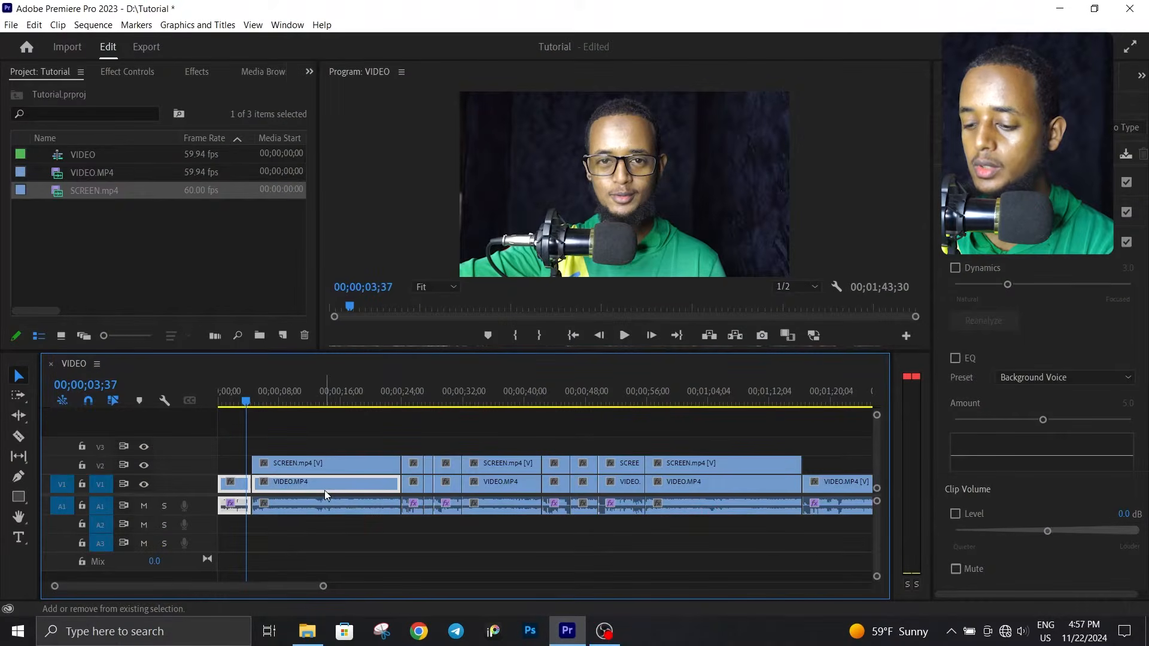
pyautogui.keyDown('shift'); pyautogui.click(825, 482); pyautogui.keyUp('shift')
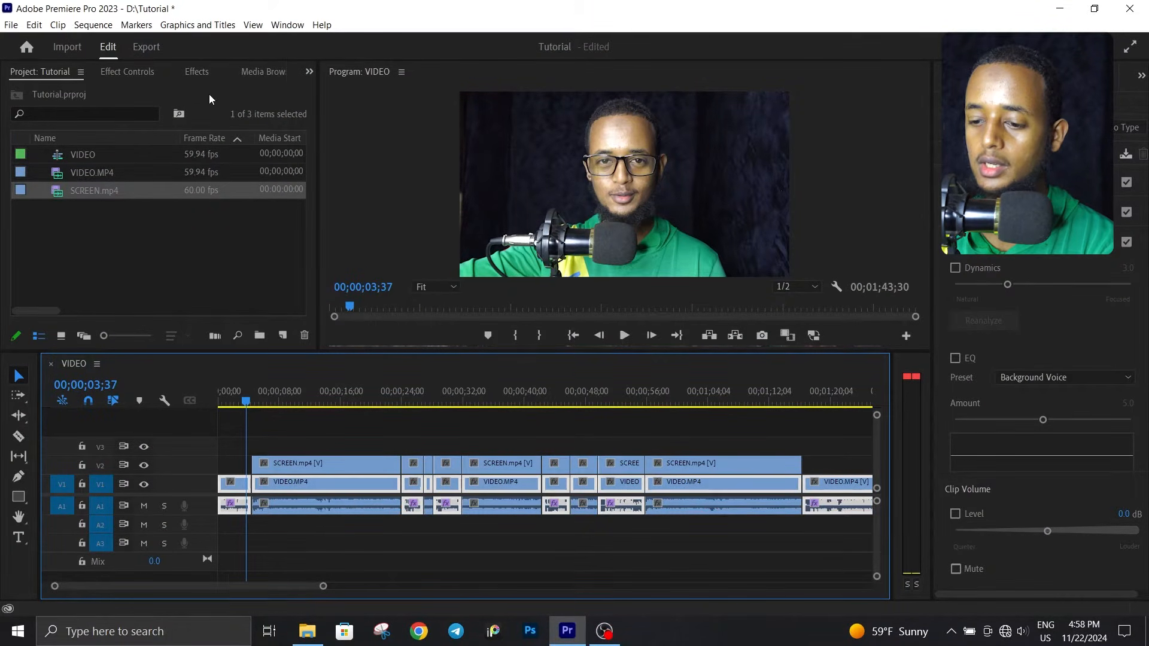
pyautogui.click(197, 71)
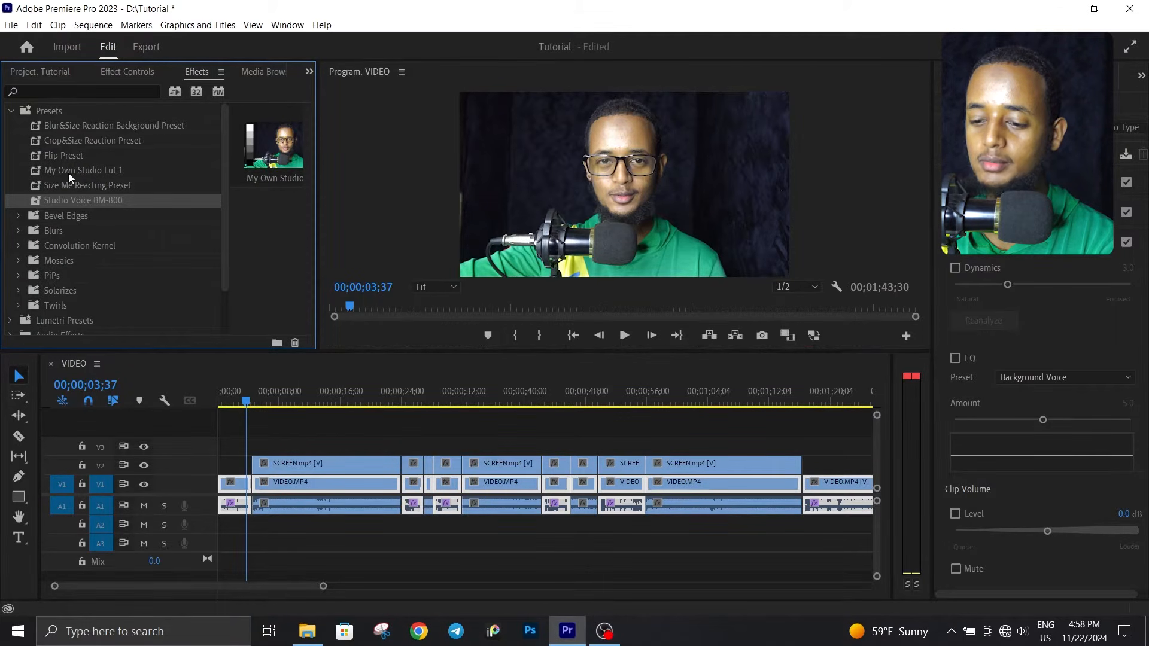
pyautogui.moveTo(67, 172); pyautogui.dragTo(314, 479)
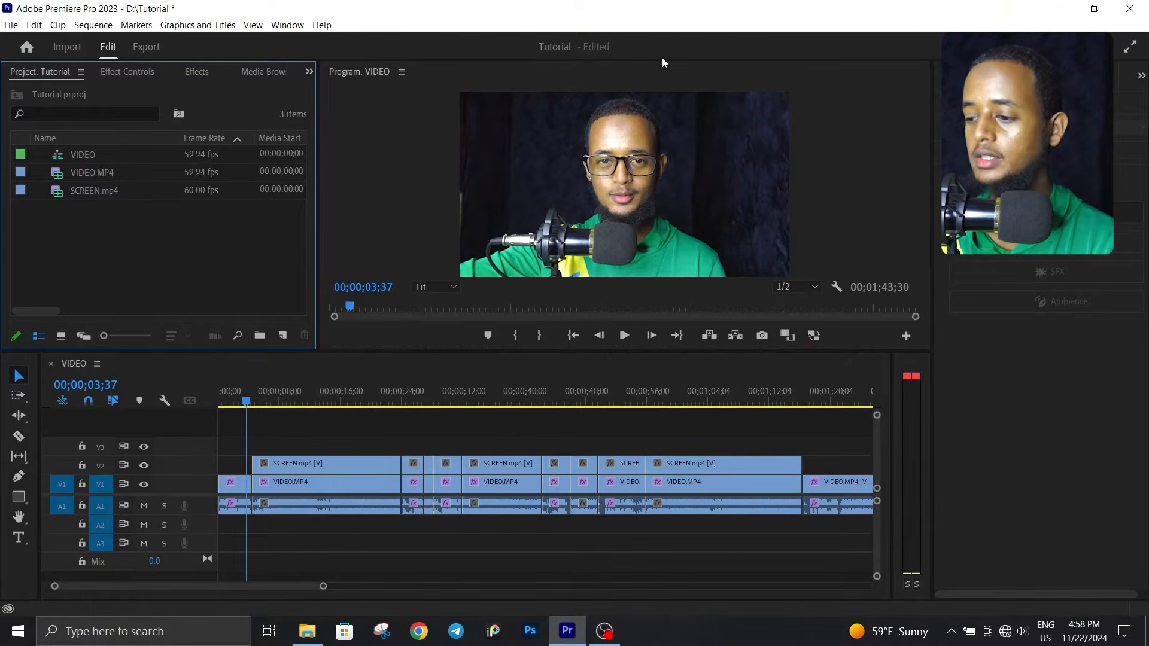
pyautogui.click(1061, 76)
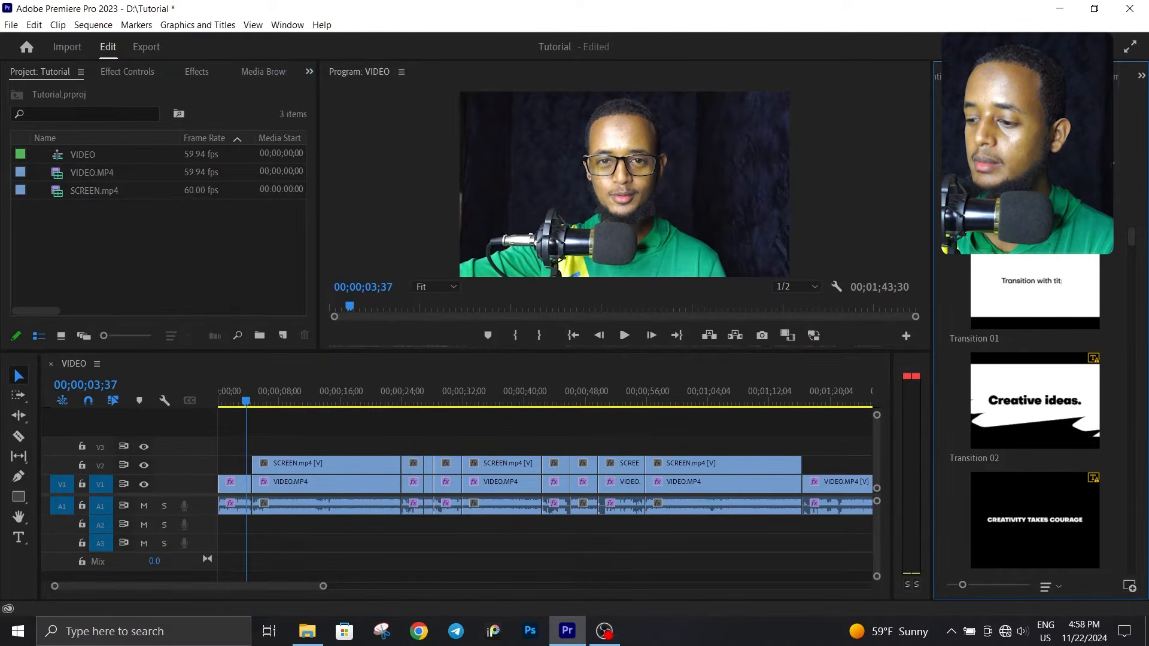
pyautogui.click(961, 76)
pyautogui.click(292, 436)
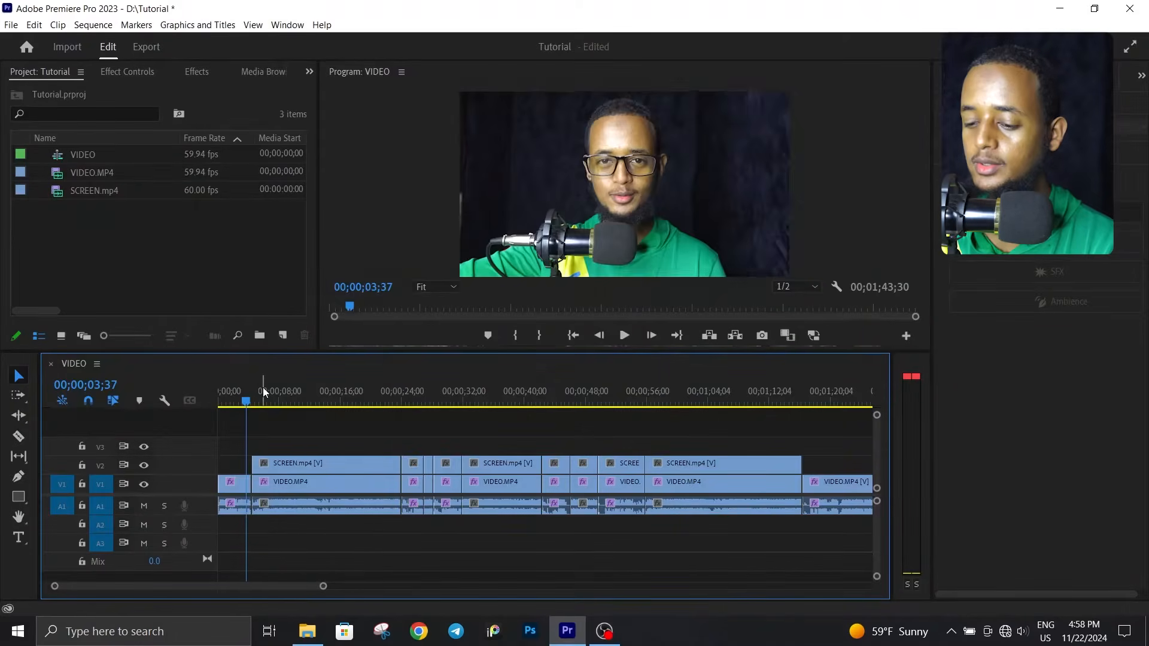
# - Find the Crop video effect and apply it to the first SCREEN.mp4 clip on V2
pyautogui.moveTo(263, 395); pyautogui.dragTo(301, 409)
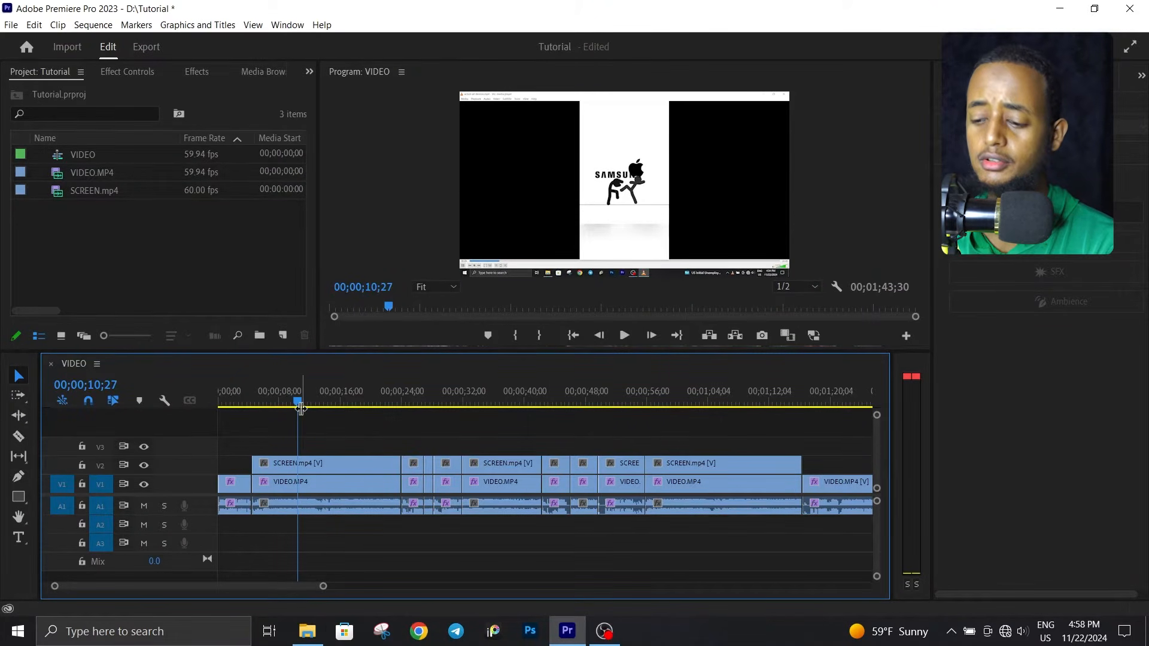
pyautogui.click(312, 464)
pyautogui.click(202, 72)
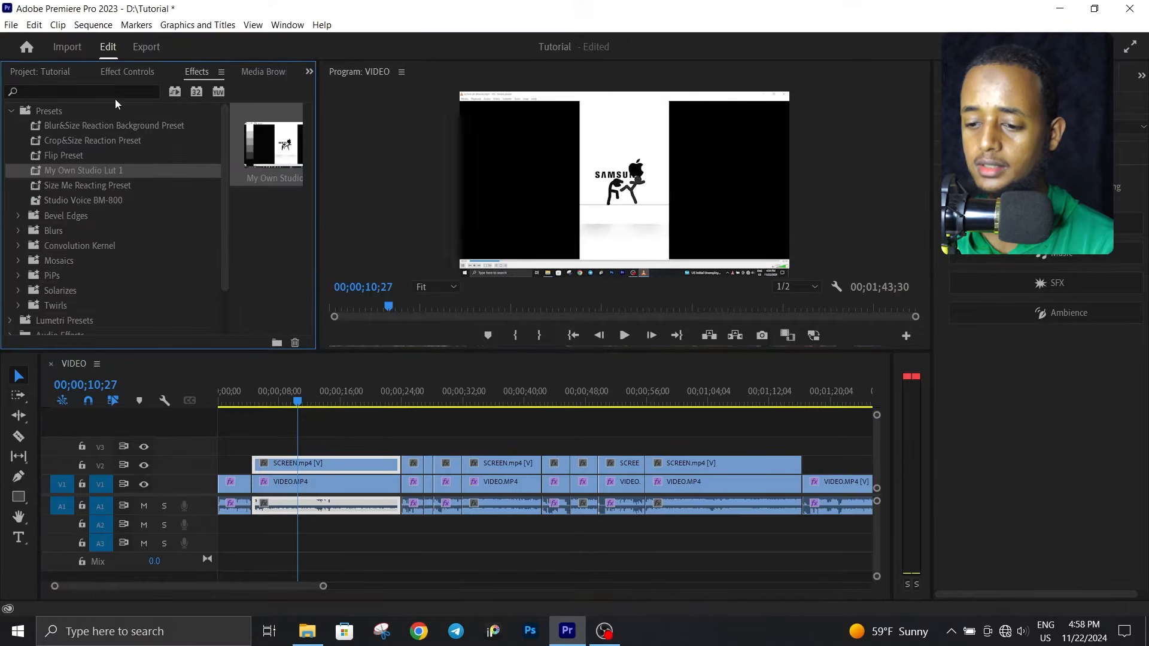
pyautogui.click(90, 92)
pyautogui.write('crop')
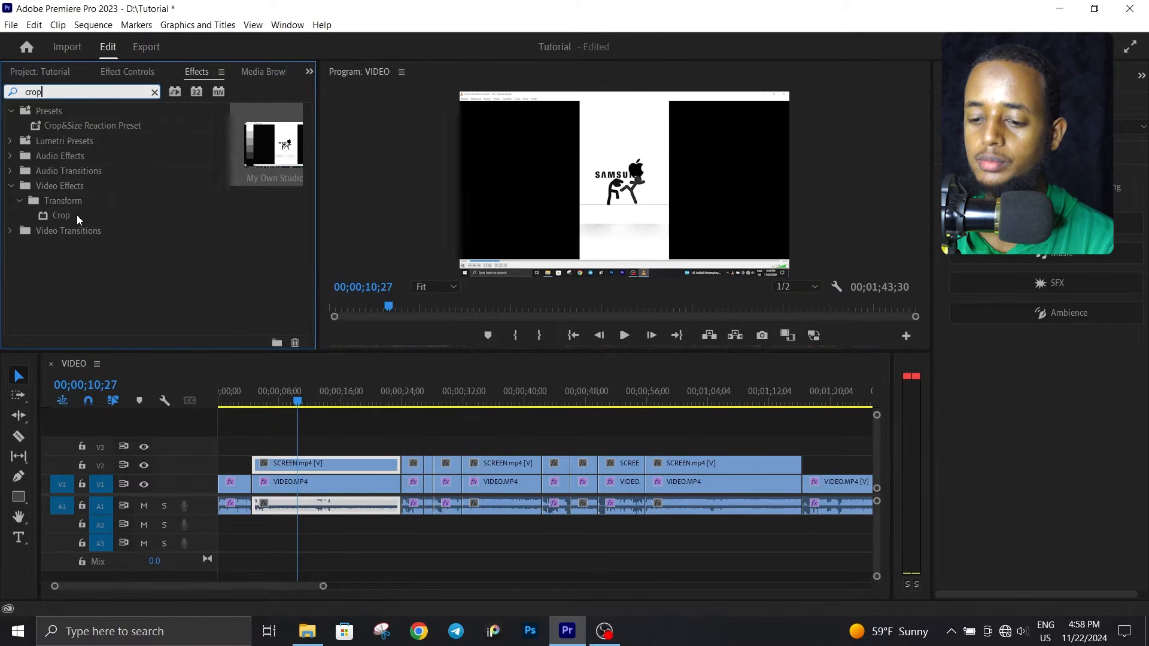
pyautogui.click(89, 215)
pyautogui.moveTo(274, 459); pyautogui.dragTo(276, 462)
# - Crop the first SCREEN.mp4 clip on V2 by 37% on both its left and right sides
pyautogui.click(128, 71)
pyautogui.moveTo(307, 130); pyautogui.dragTo(309, 229)
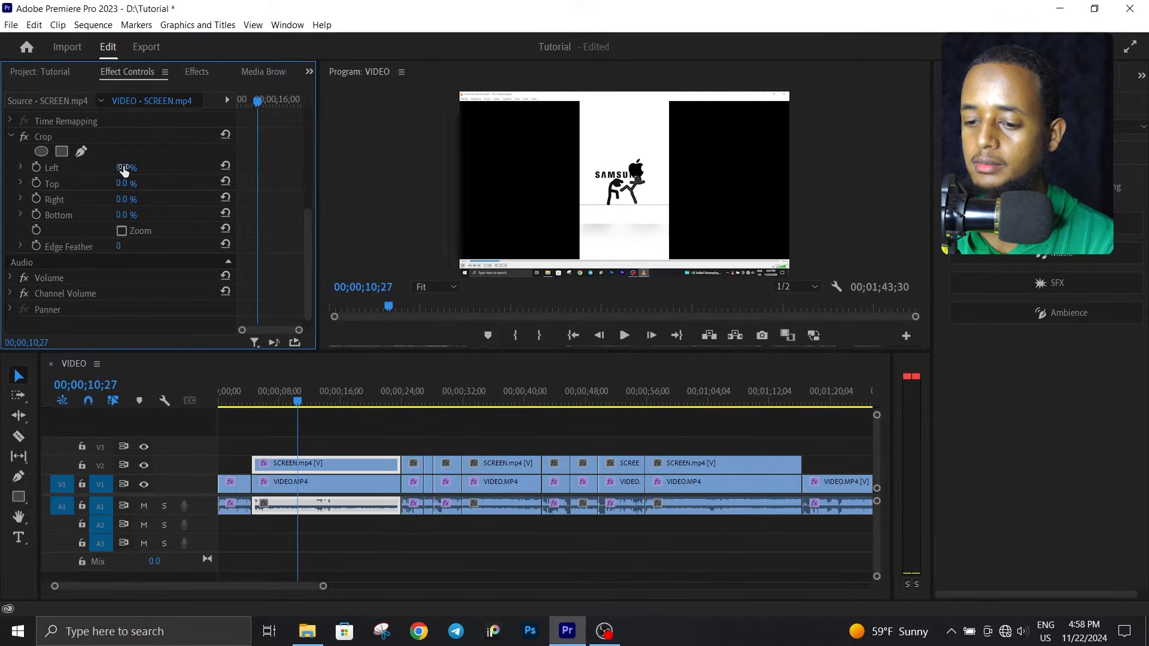
pyautogui.moveTo(124, 172); pyautogui.dragTo(232, 171)
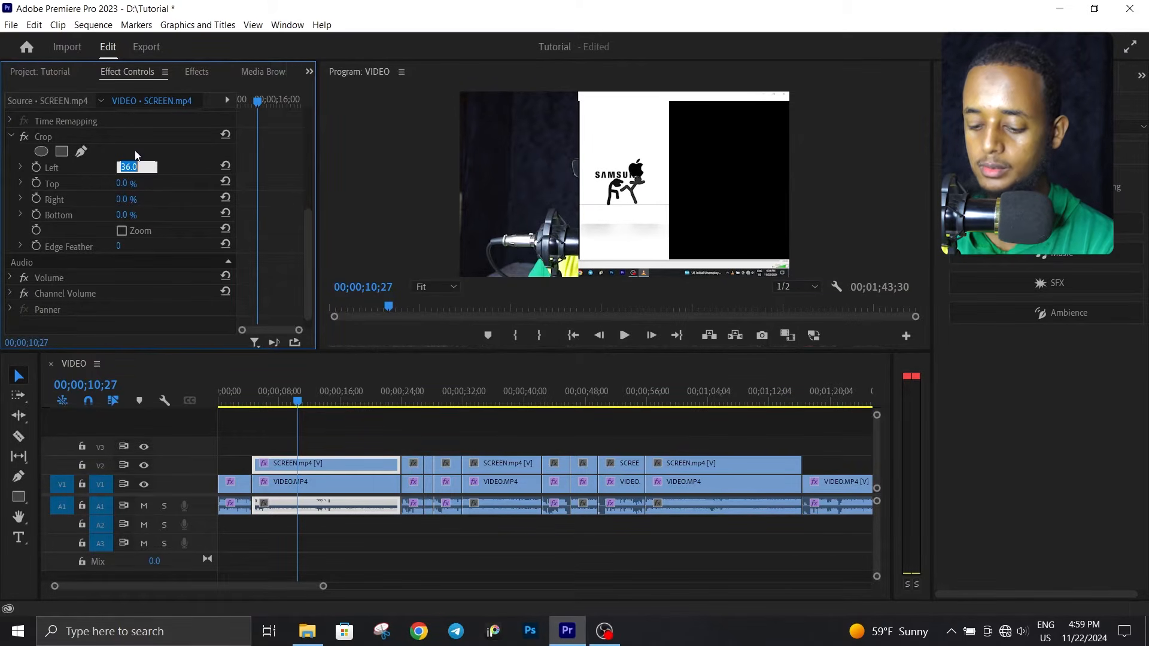
pyautogui.write('7')
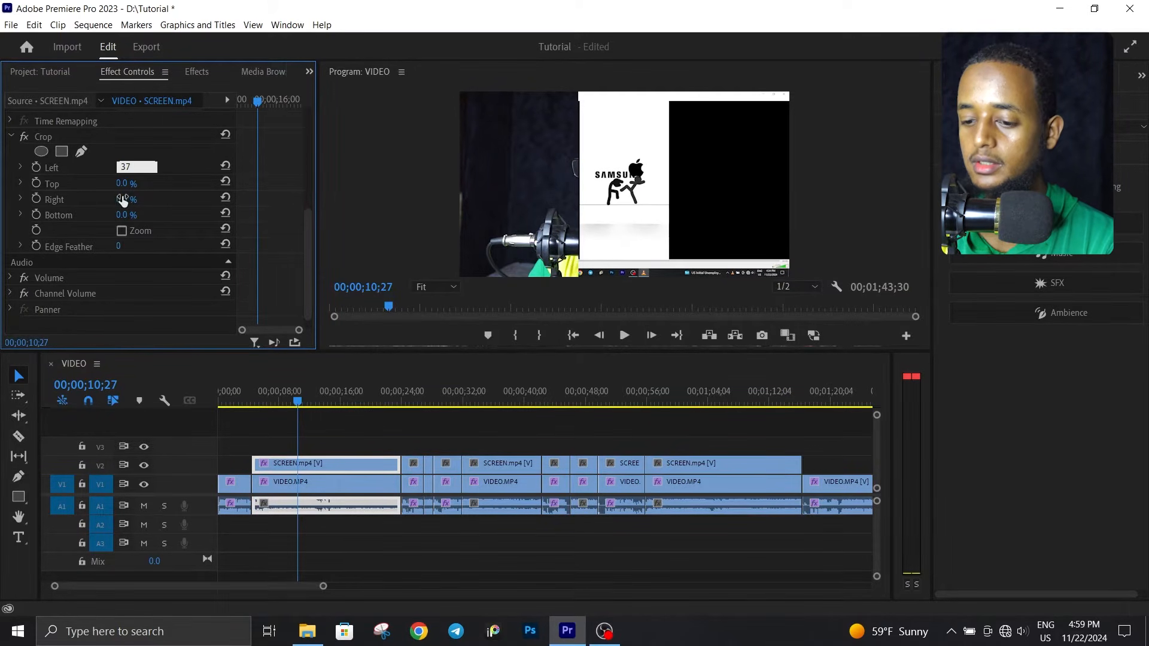
pyautogui.click(124, 199)
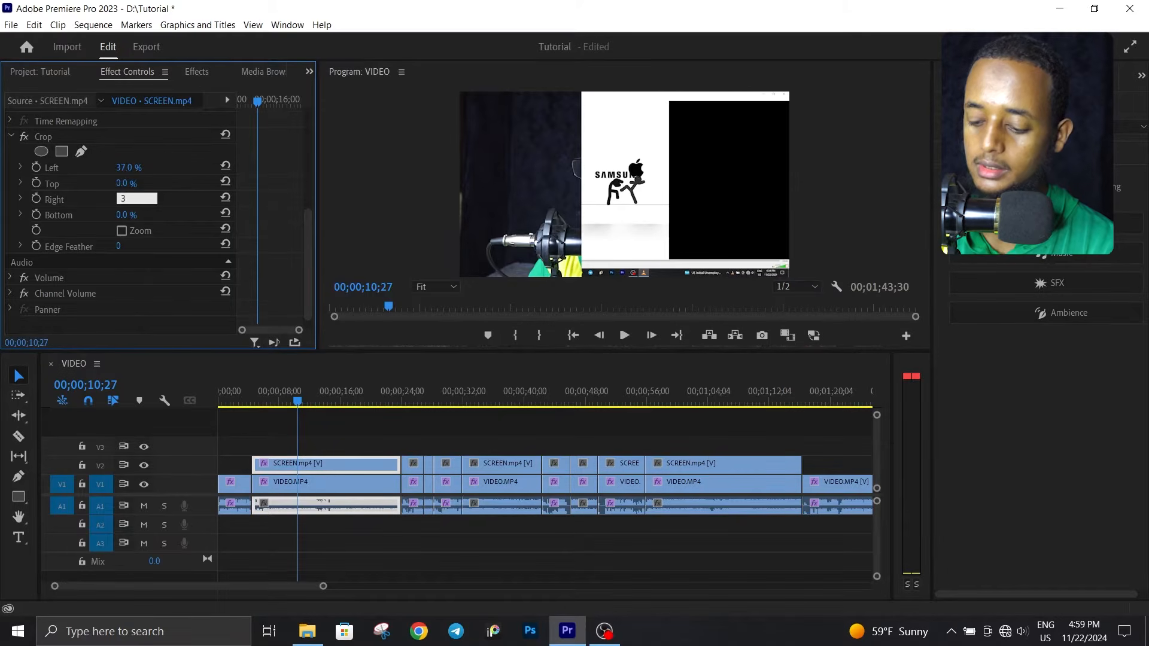
pyautogui.press('Return')
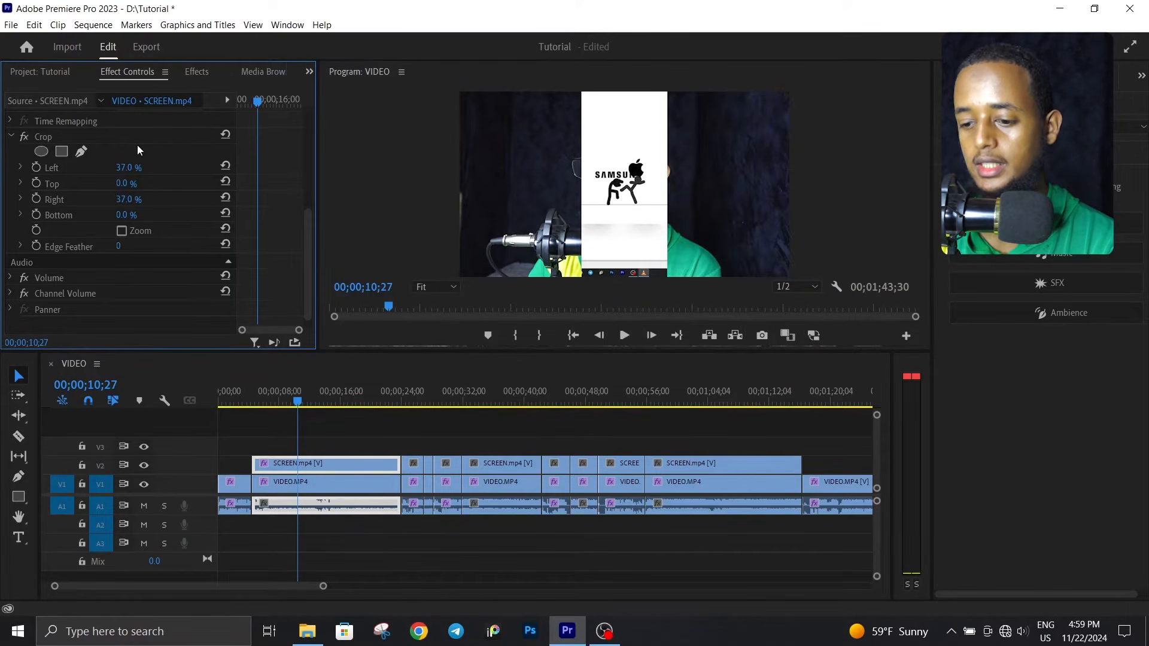
# - Set the first SCREEN.mp4 clip's position to 445, 565 and its scale to 120
pyautogui.scroll(5, 227, 168)
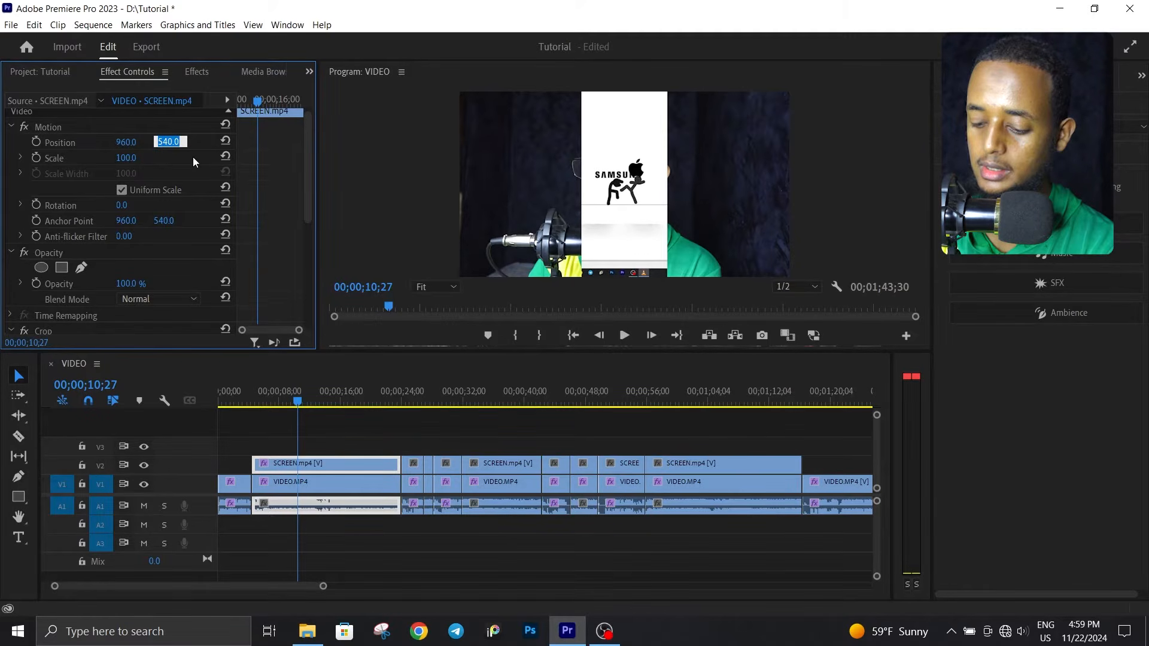
pyautogui.write('565')
pyautogui.press('Return')
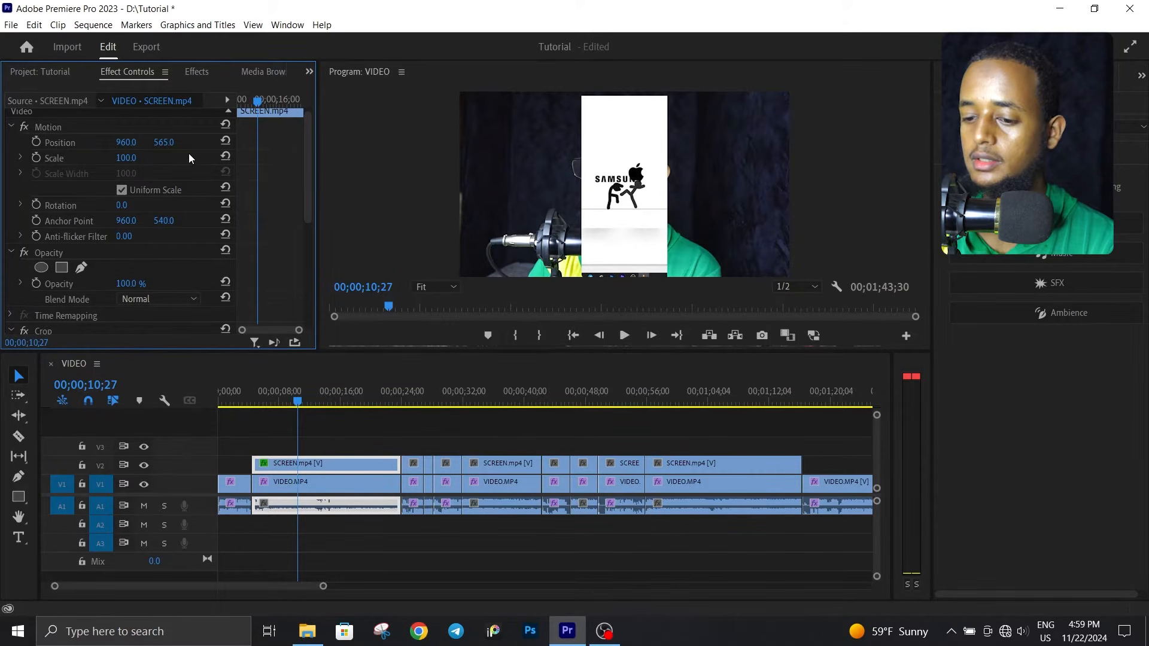
pyautogui.write('12')
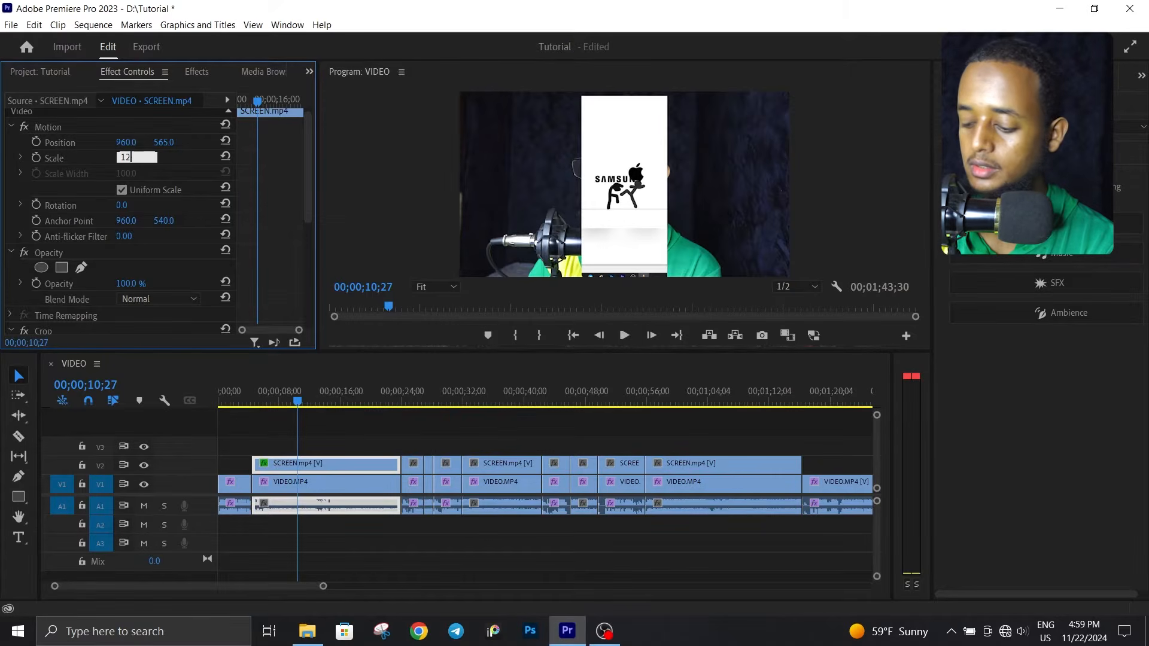
pyautogui.write('0')
pyautogui.press('Return')
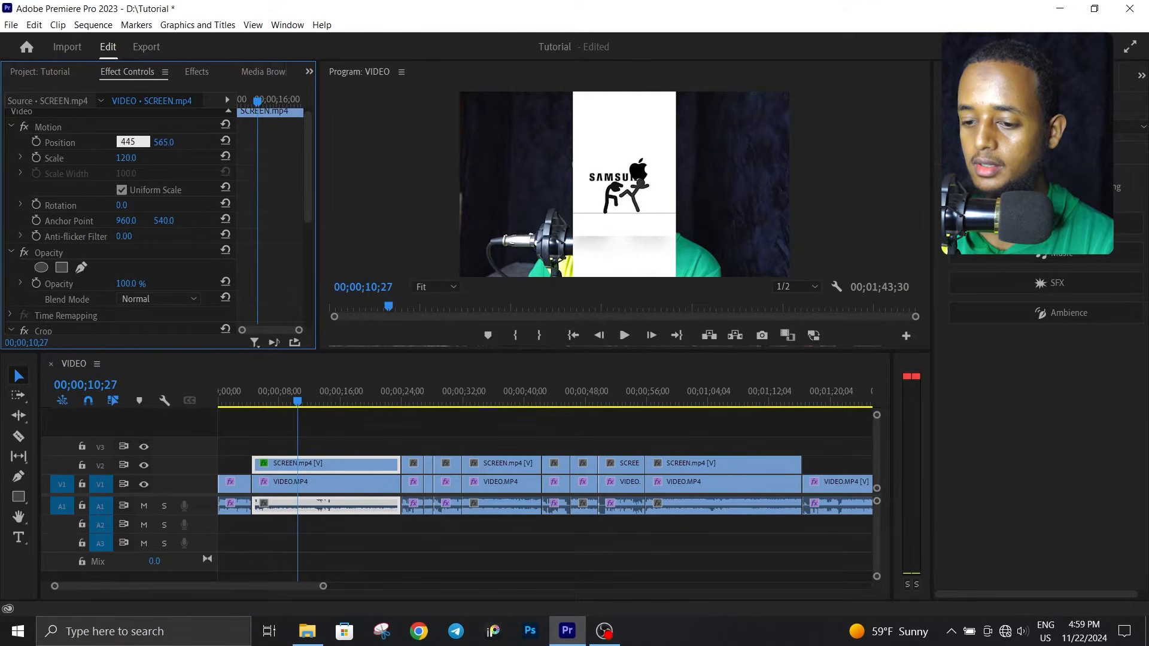
pyautogui.write('445')
pyautogui.press('Return')
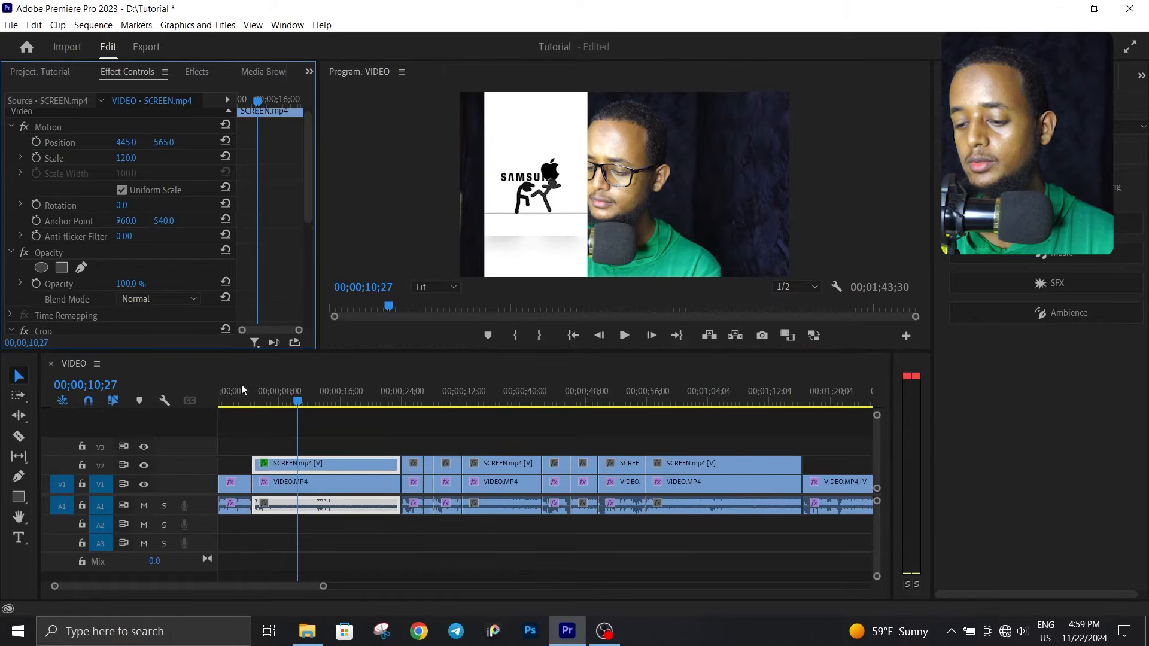
# - Scale the VIDEO.MP4 clip beneath it to 75 with a horizontal position of 1320, and check the layout in full screen
pyautogui.click(288, 485)
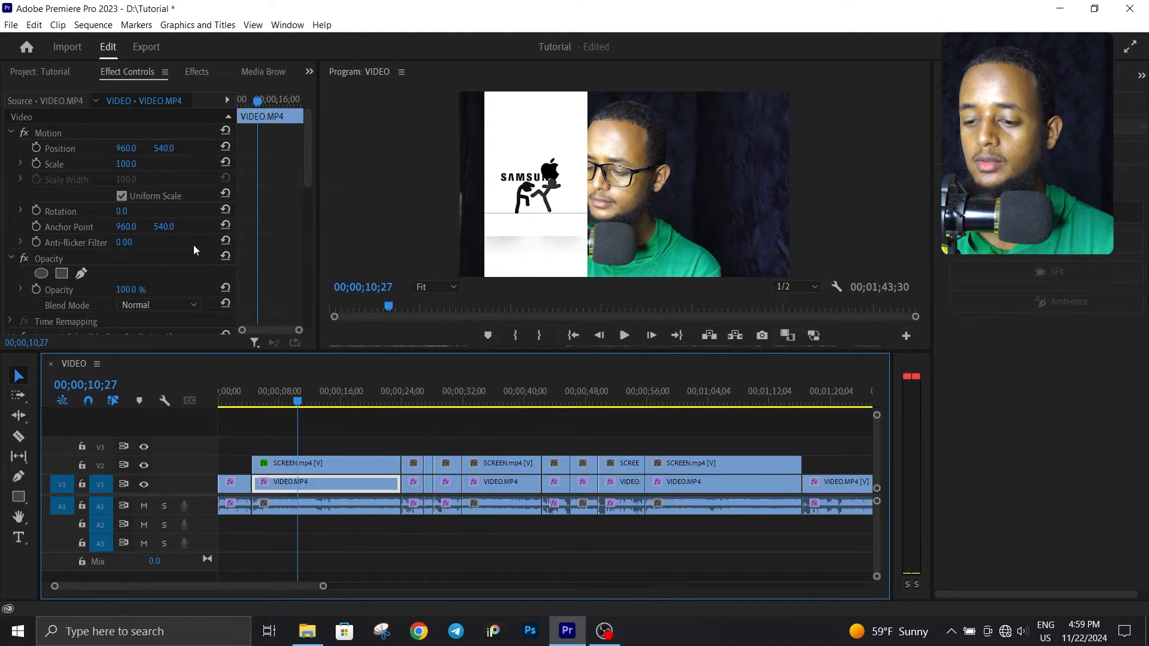
pyautogui.click(135, 160)
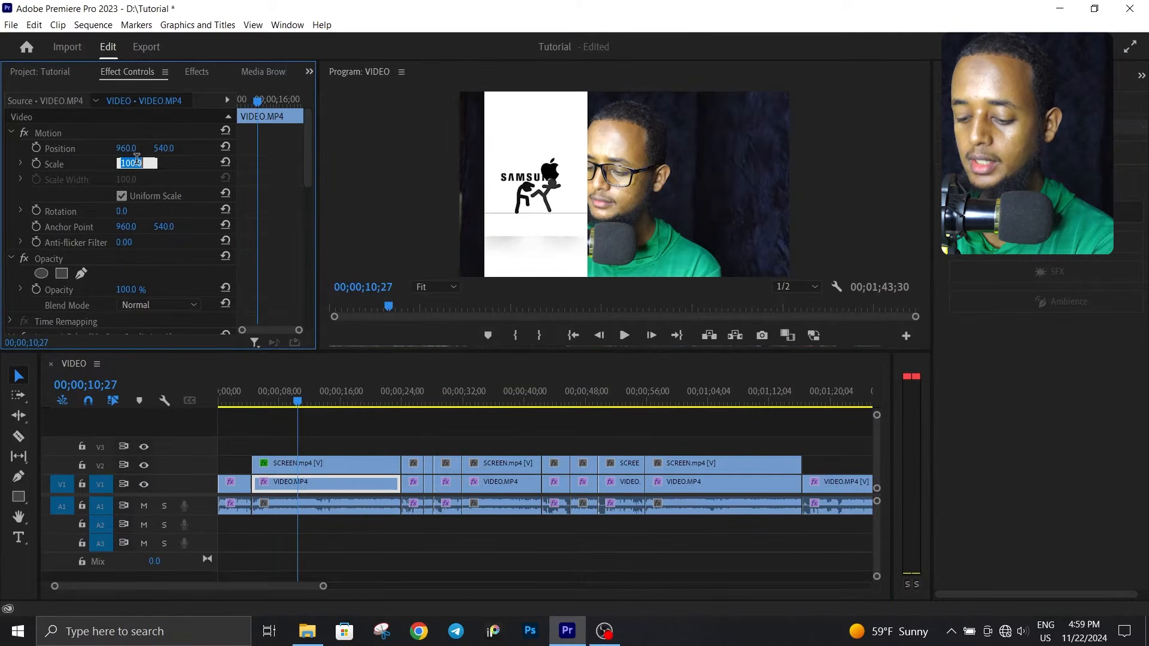
pyautogui.write('75')
pyautogui.click(132, 147)
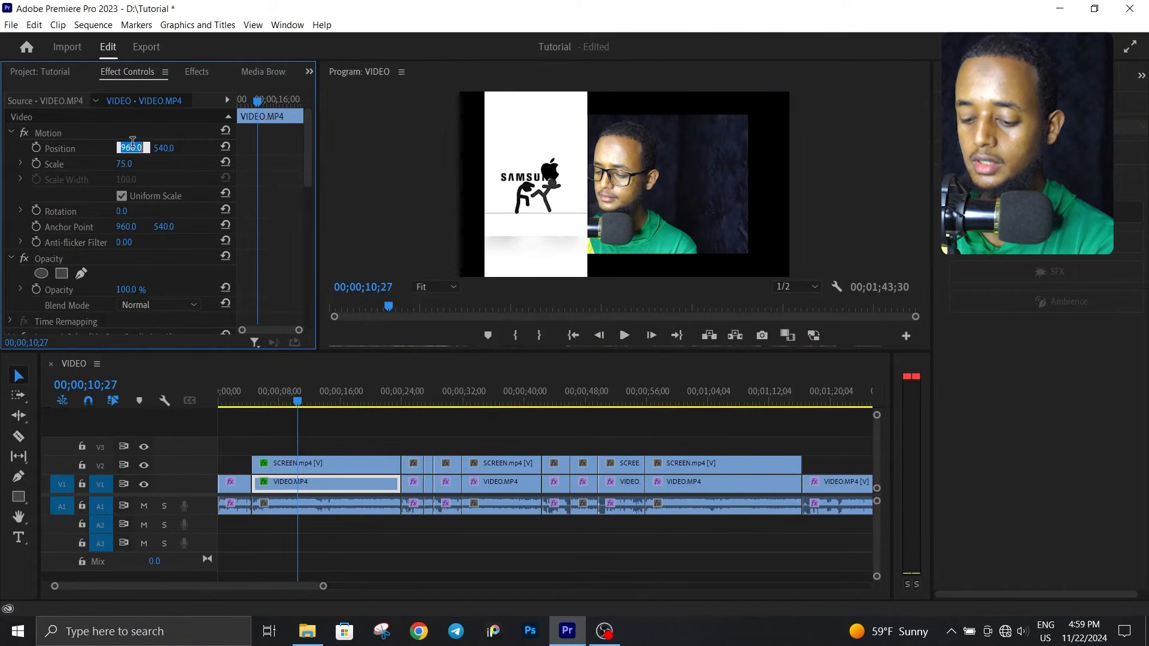
pyautogui.write('1320')
pyautogui.press('Return')
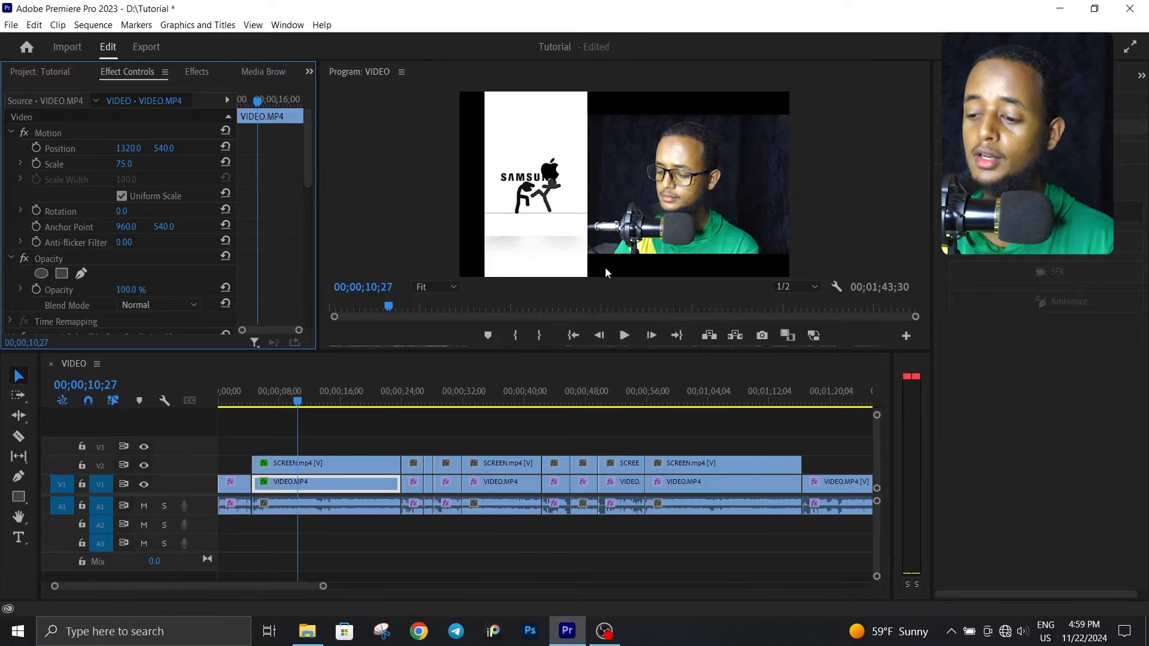
pyautogui.click(1129, 48)
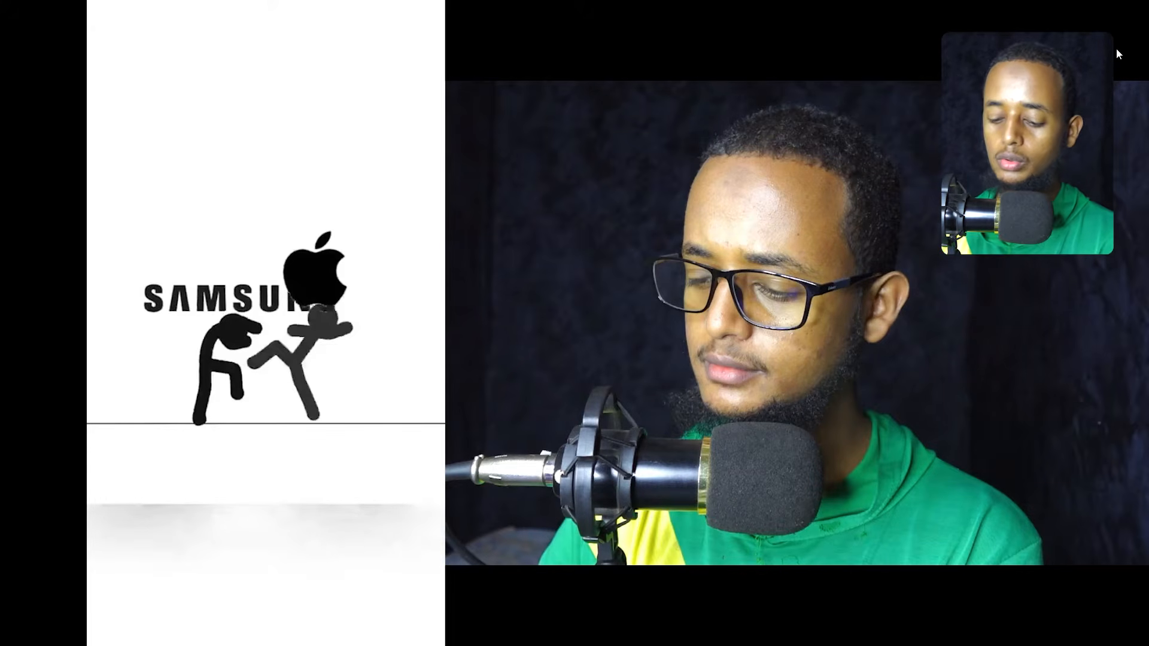
pyautogui.press('Escape')
pyautogui.moveTo(279, 423); pyautogui.dragTo(323, 465)
pyautogui.click(325, 425)
pyautogui.click(323, 441)
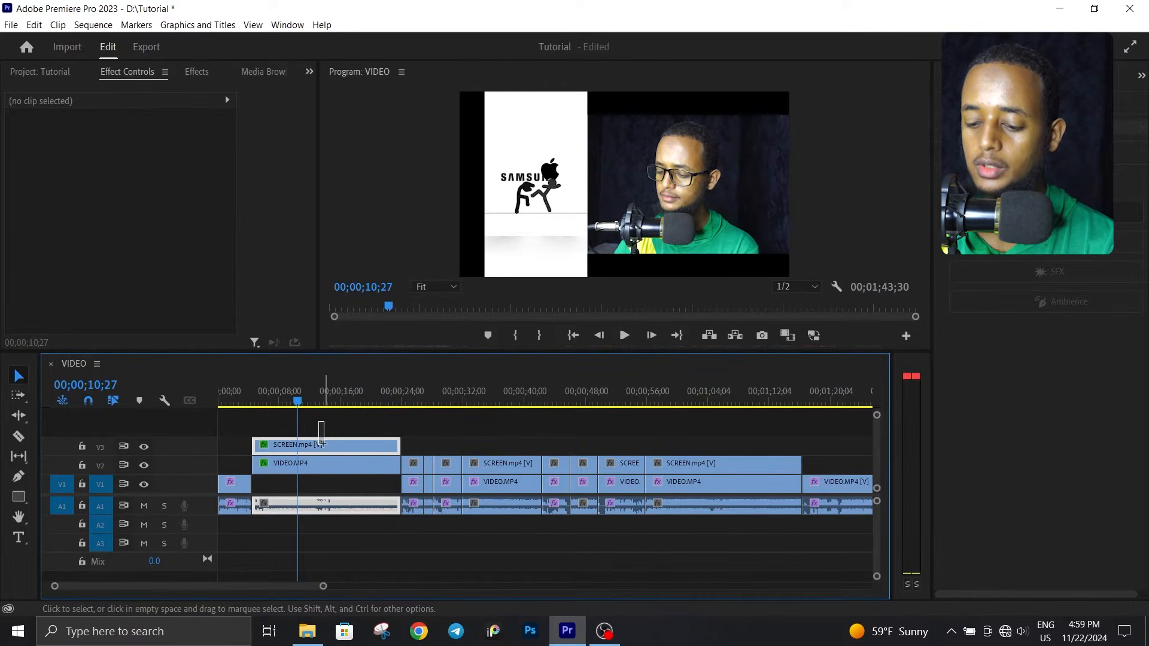
pyautogui.hotkey('ctrl', 'z')
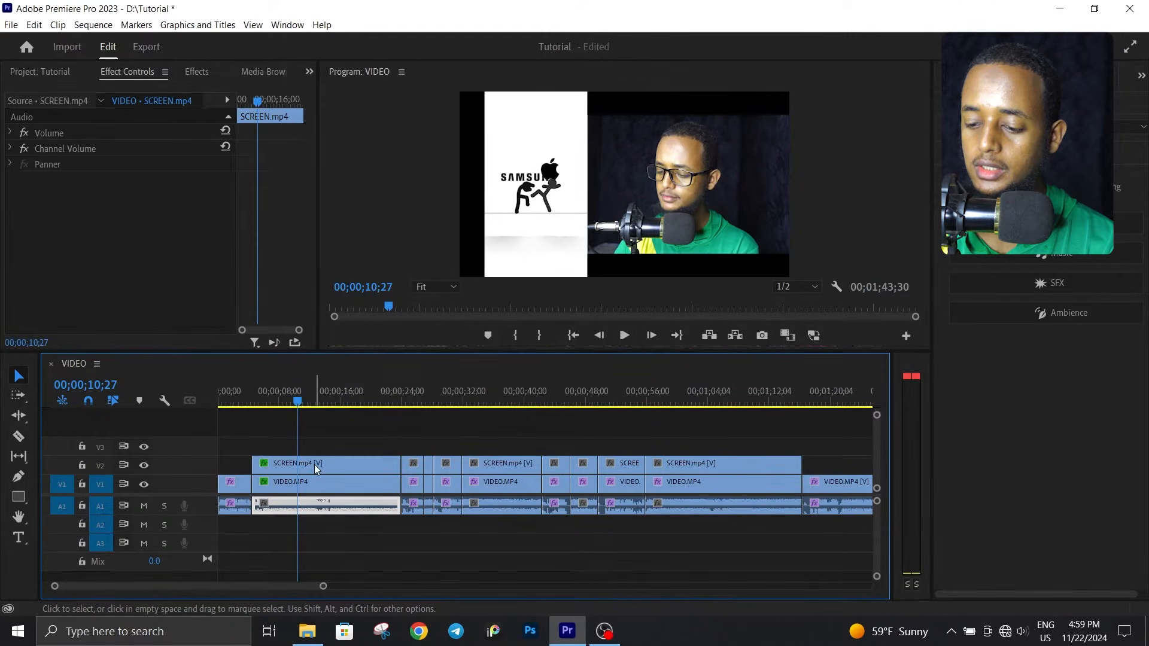
# - Stack the first segment as SCREEN.mp4 on V3, VIDEO.MP4 on V2 and a duplicate of the SCREEN.mp4 clip on V1
pyautogui.click(314, 464)
pyautogui.moveTo(317, 469)
pyautogui.mouseDown()
pyautogui.moveTo(323, 446)
pyautogui.moveTo(316, 484)
pyautogui.mouseUp()
pyautogui.click(323, 431)
pyautogui.click(321, 447)
pyautogui.moveTo(318, 426); pyautogui.dragTo(318, 446)
pyautogui.click(313, 479)
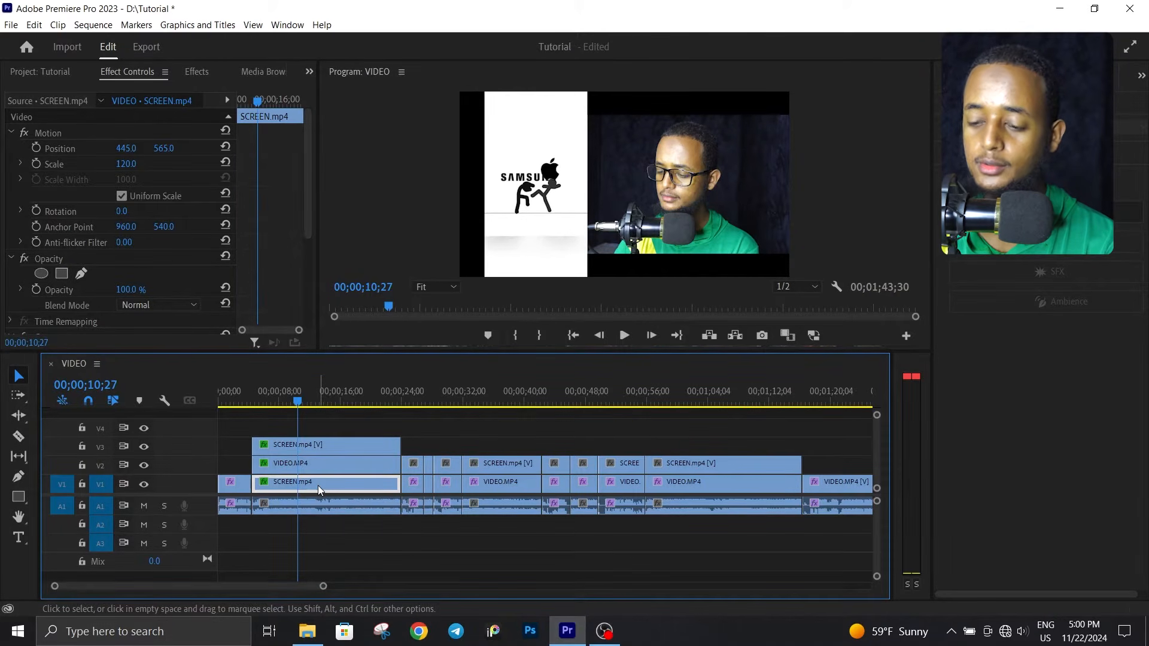
pyautogui.click(133, 164)
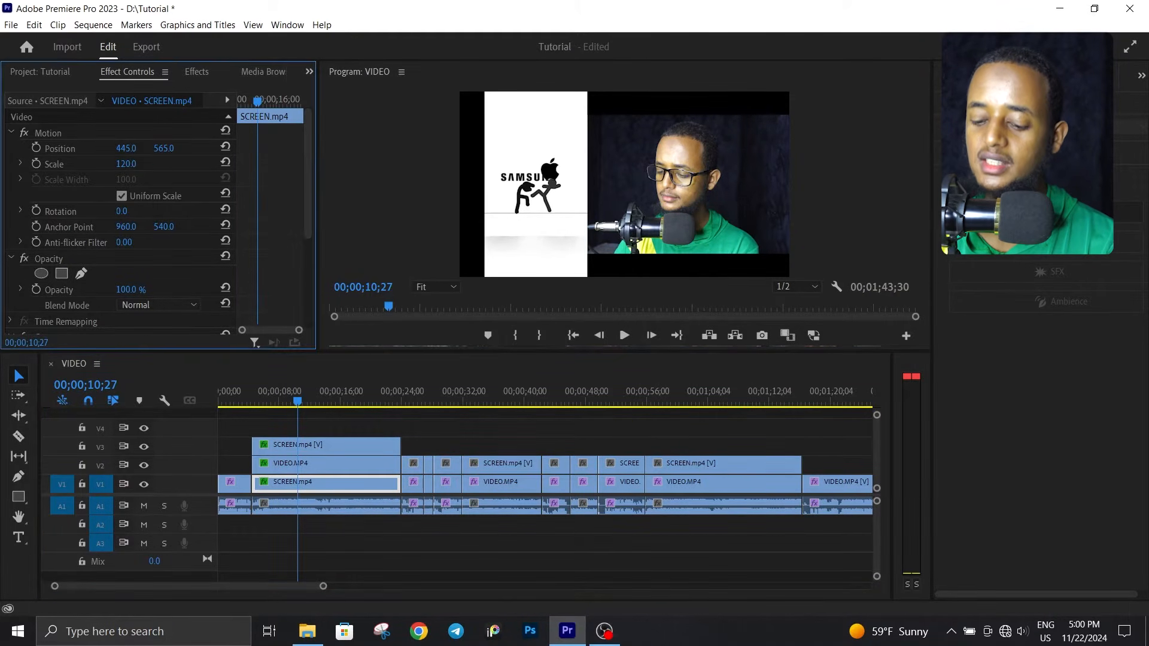
pyautogui.write('300')
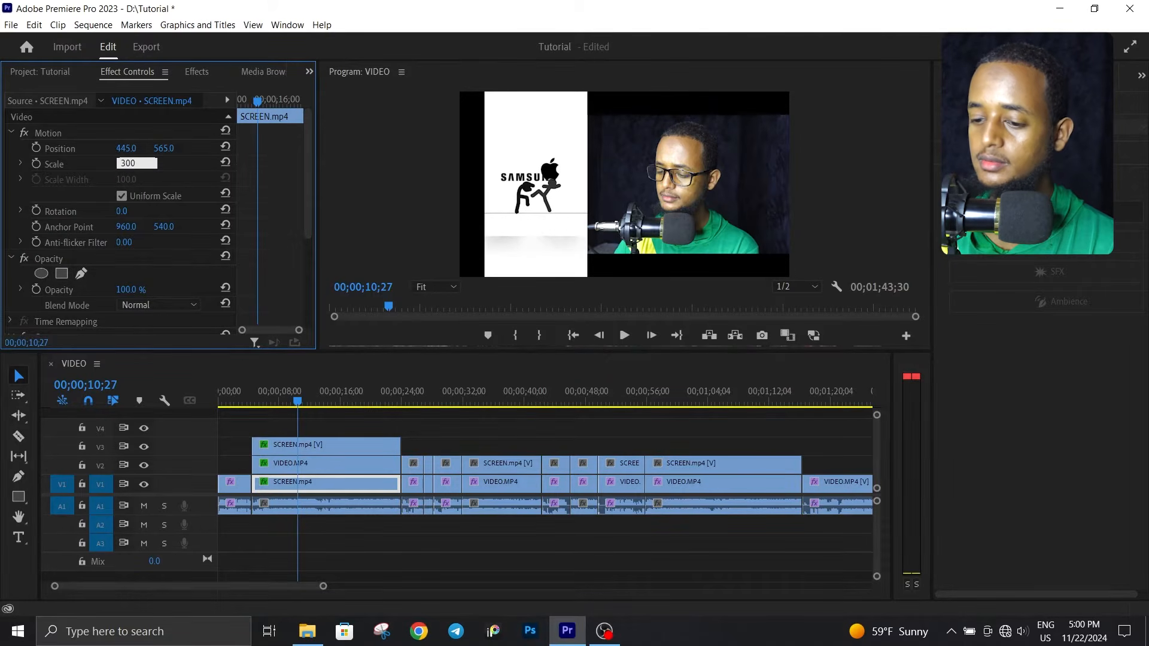
pyautogui.press('Return')
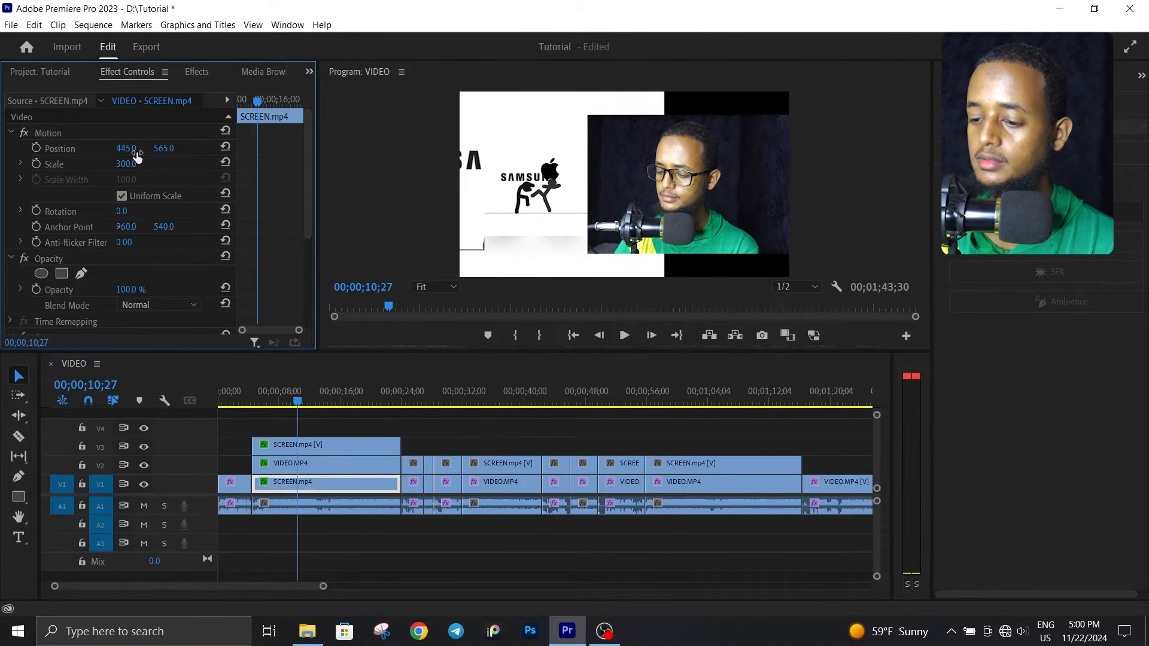
# - Reset the Motion settings of the SCREEN.mp4 duplicate on V1 and enlarge its scale to 407
pyautogui.click(224, 131)
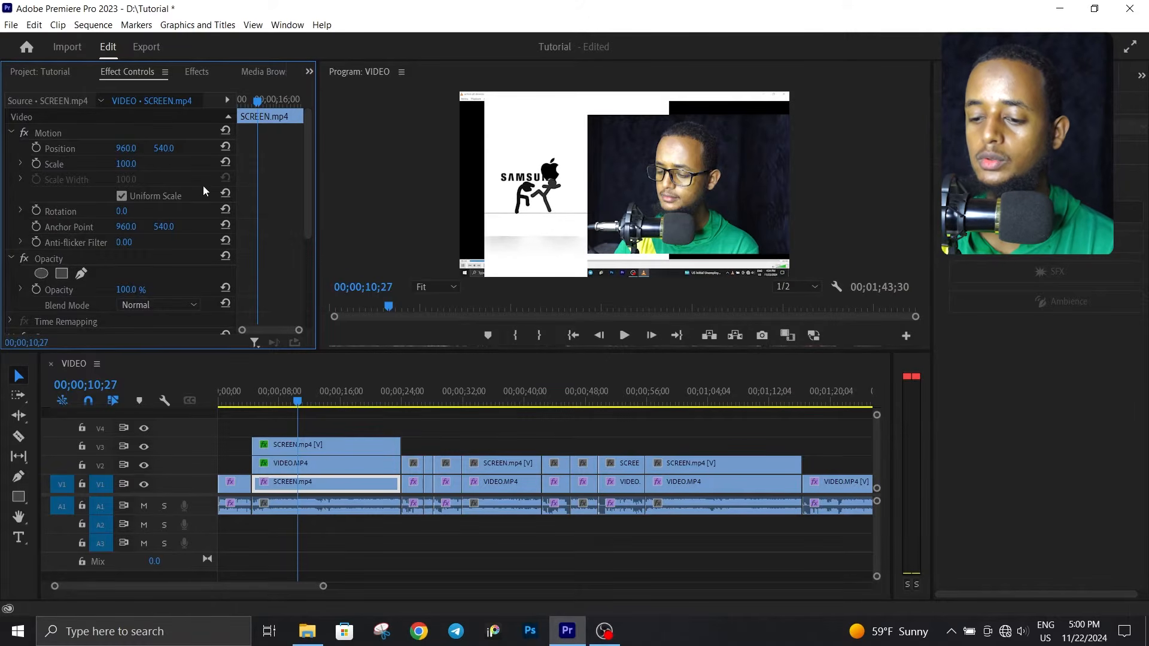
pyautogui.moveTo(127, 163); pyautogui.dragTo(311, 163)
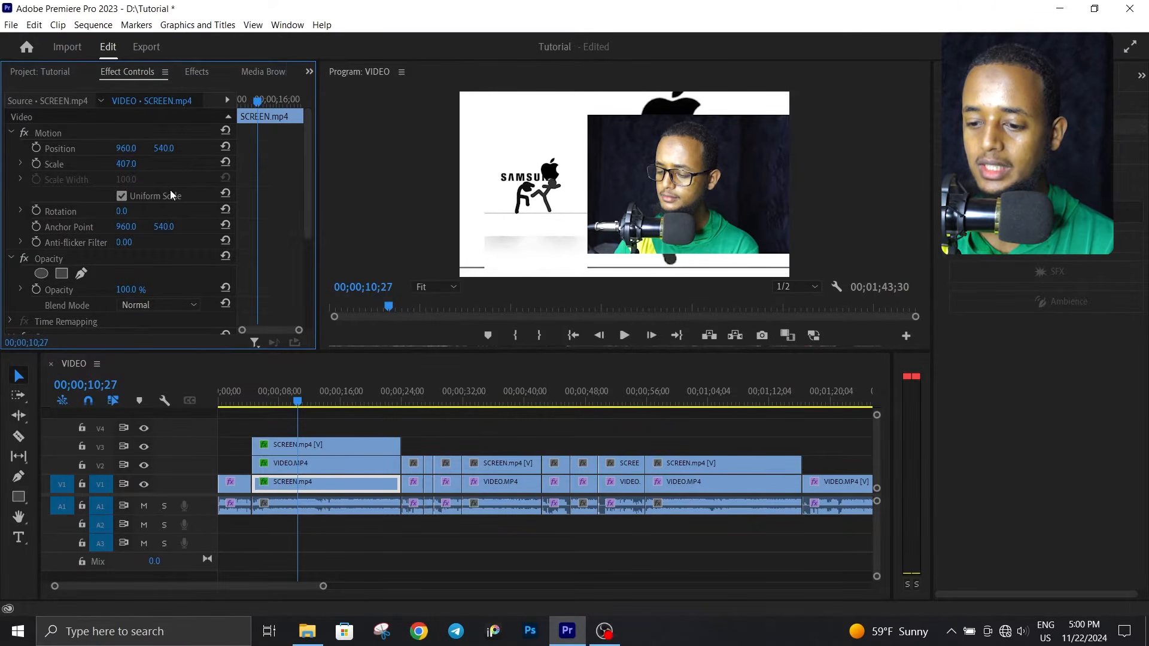
# - Find the Gaussian Blur video effect and apply it to the SCREEN.mp4 duplicate on V1
pyautogui.click(188, 72)
pyautogui.click(154, 92)
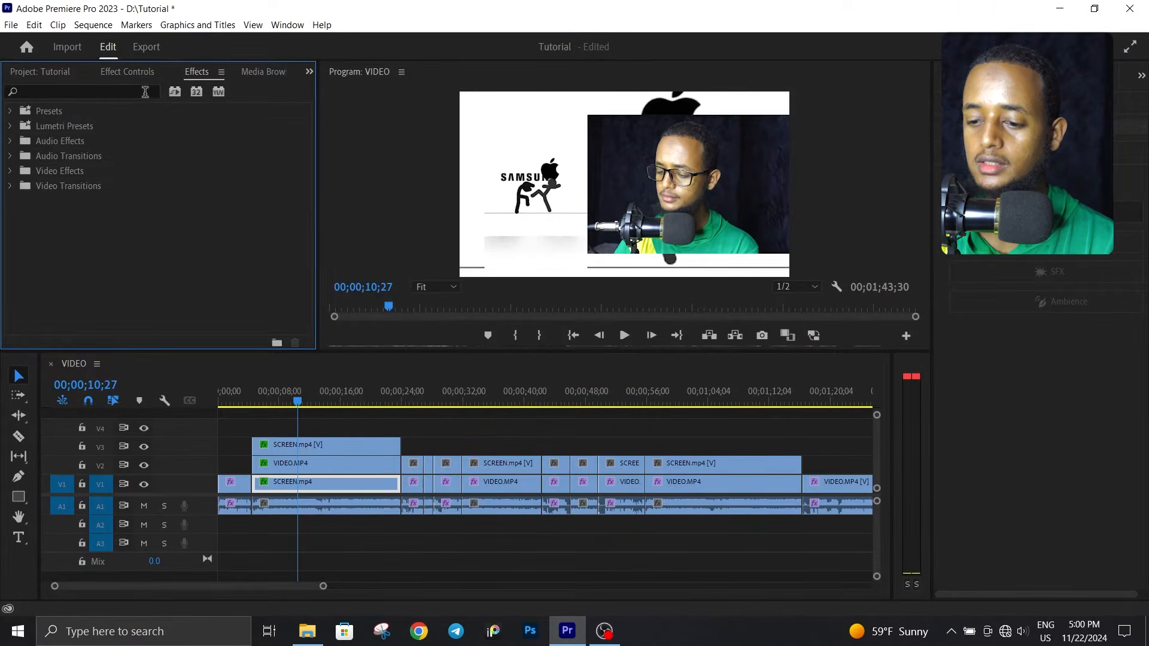
pyautogui.write('blur')
pyautogui.scroll(-2, 144, 293)
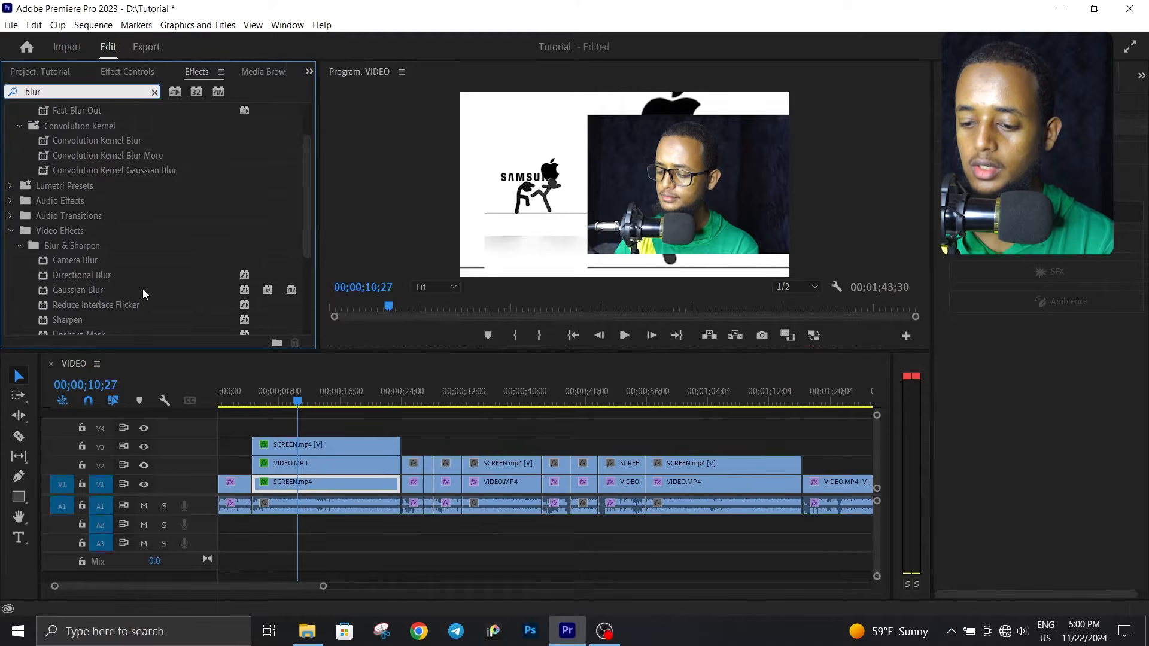
pyautogui.moveTo(92, 291); pyautogui.dragTo(96, 293)
pyautogui.moveTo(309, 416); pyautogui.dragTo(317, 482)
# - Set the Gaussian Blur blurriness of the SCREEN.mp4 duplicate on V1 to 50
pyautogui.click(127, 72)
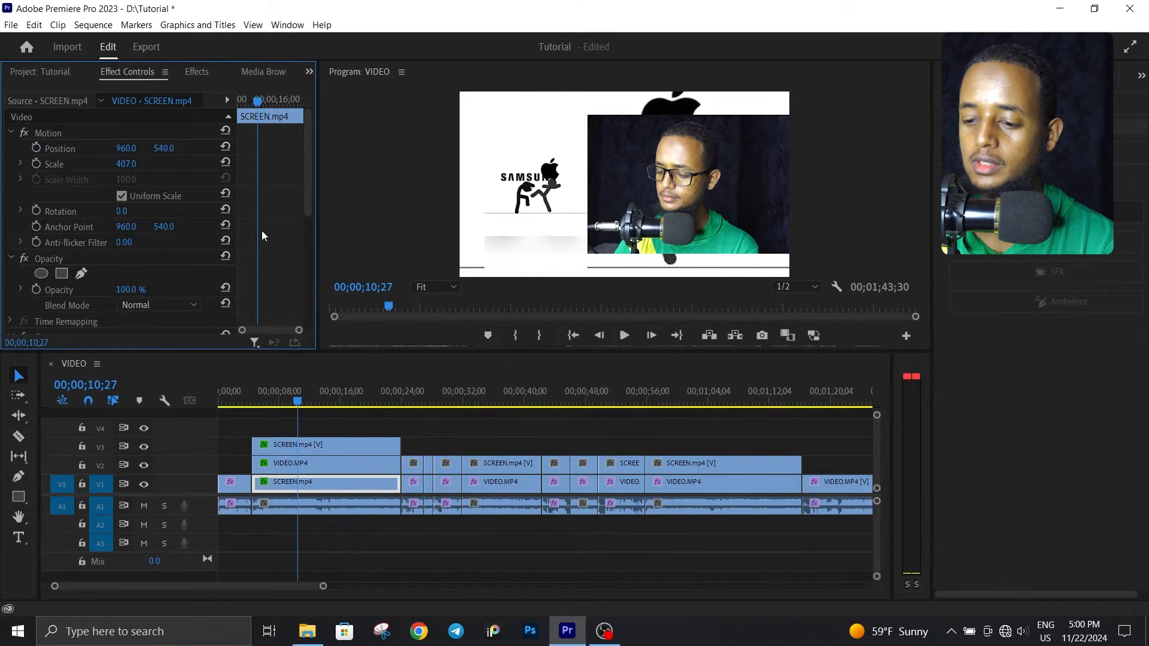
pyautogui.scroll(-10, 270, 242)
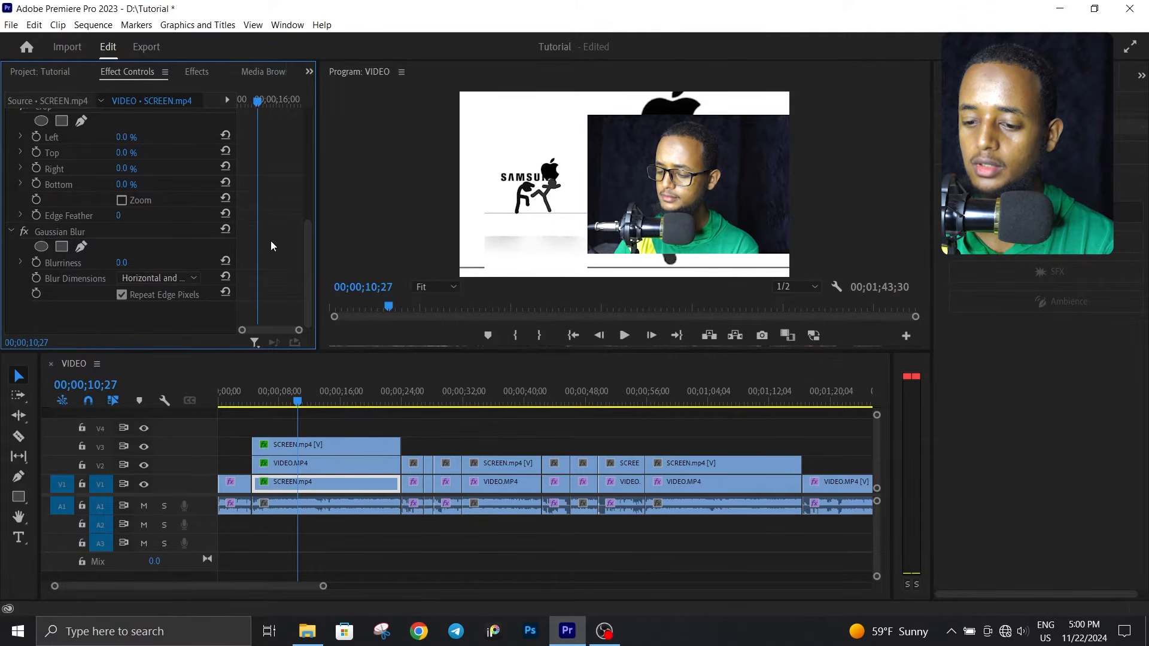
pyautogui.click(123, 262)
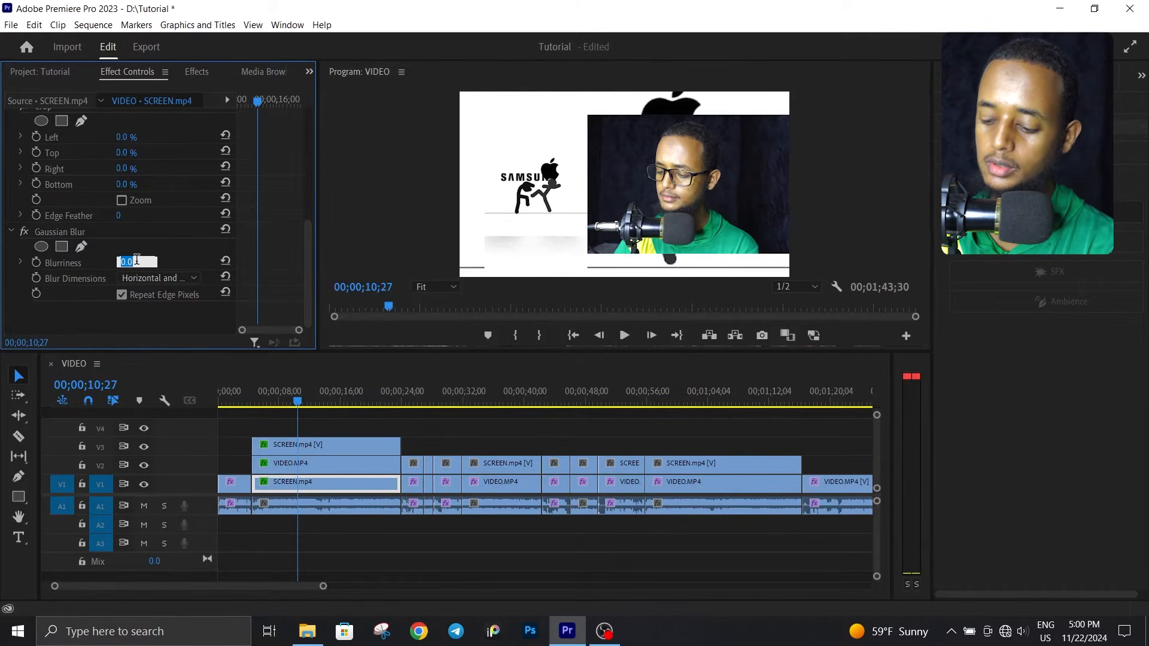
pyautogui.write('50')
pyautogui.press('Return')
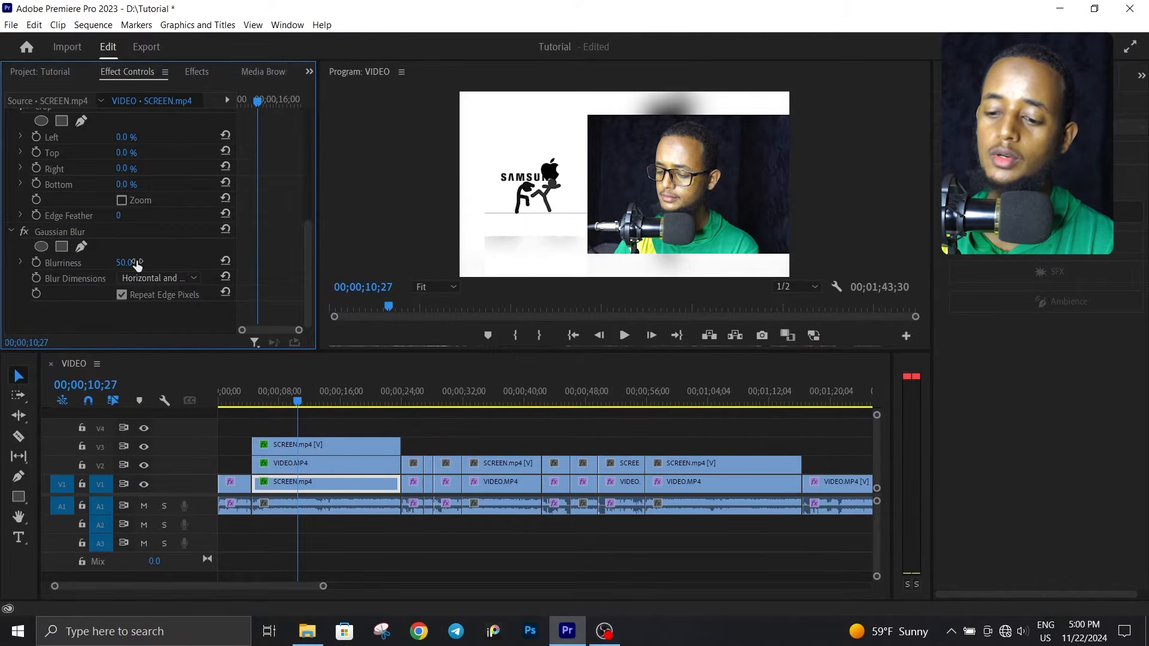
# - Duplicate all remaining SCREEN.mp4 clips from V2 onto V3, directly above the originals
pyautogui.click(410, 399)
pyautogui.click(437, 426)
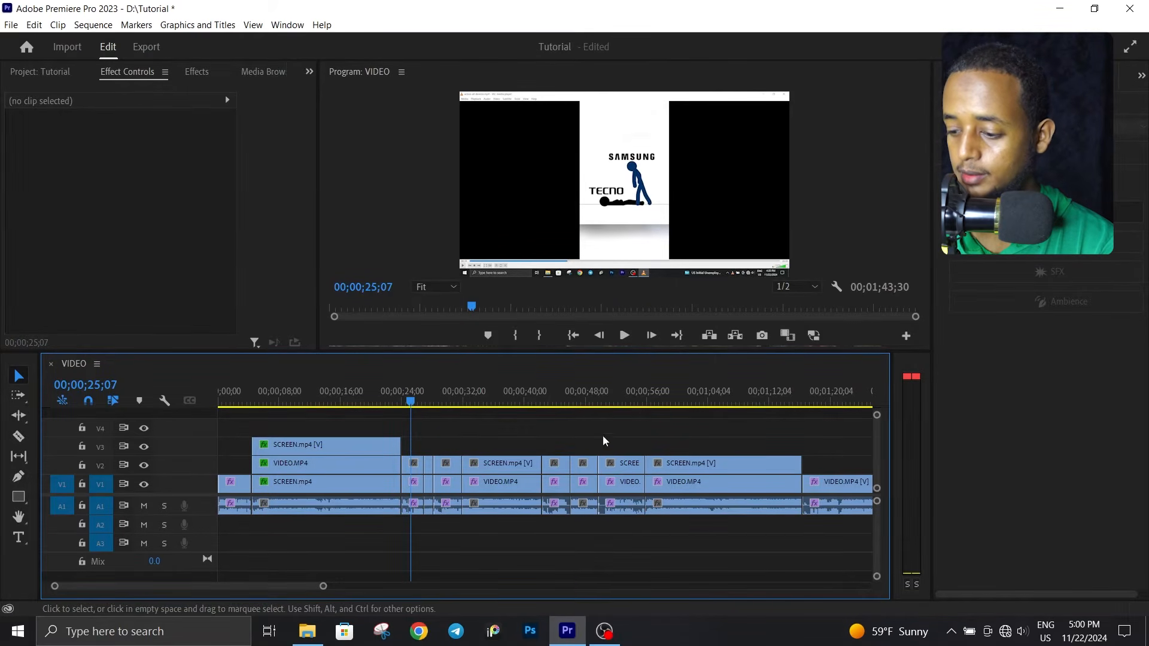
pyautogui.moveTo(769, 437); pyautogui.dragTo(488, 458)
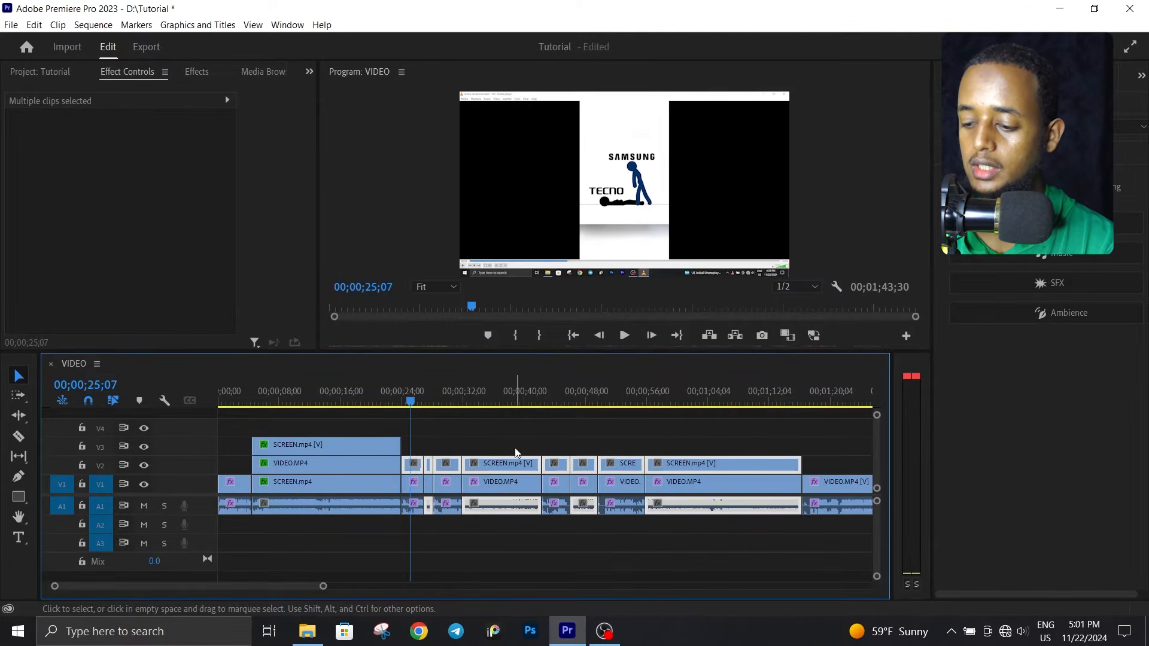
pyautogui.moveTo(497, 463); pyautogui.dragTo(497, 445)
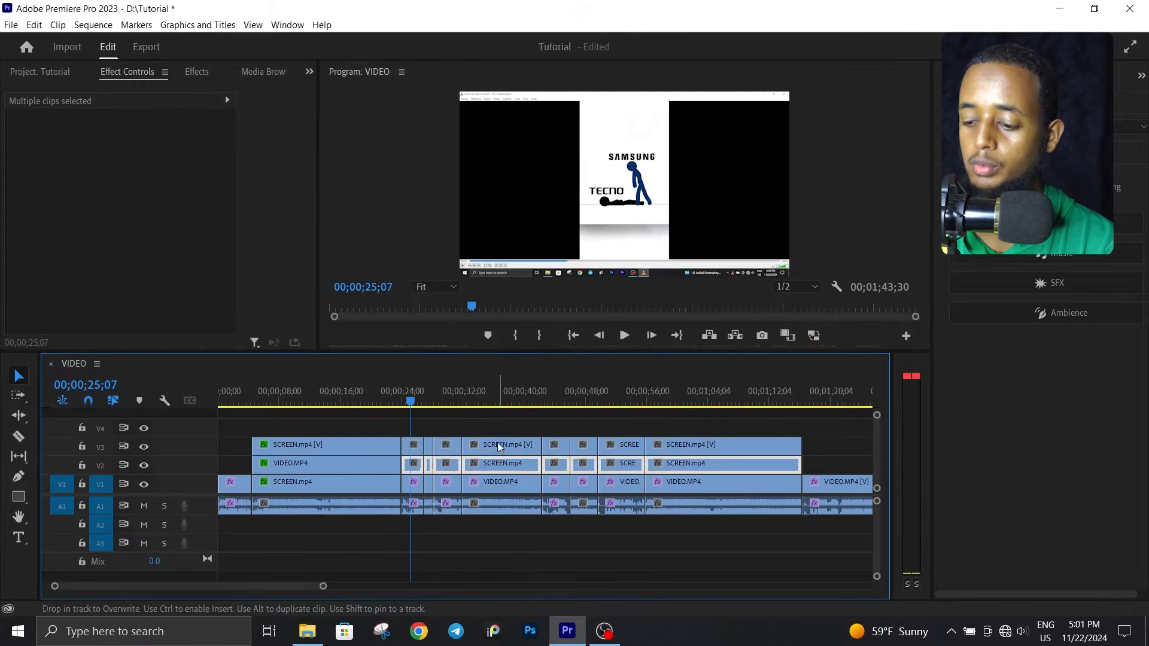
# - Shift all stacked video clips after the first segment up one track so that V1 is empty beneath them
pyautogui.moveTo(818, 469); pyautogui.dragTo(405, 420)
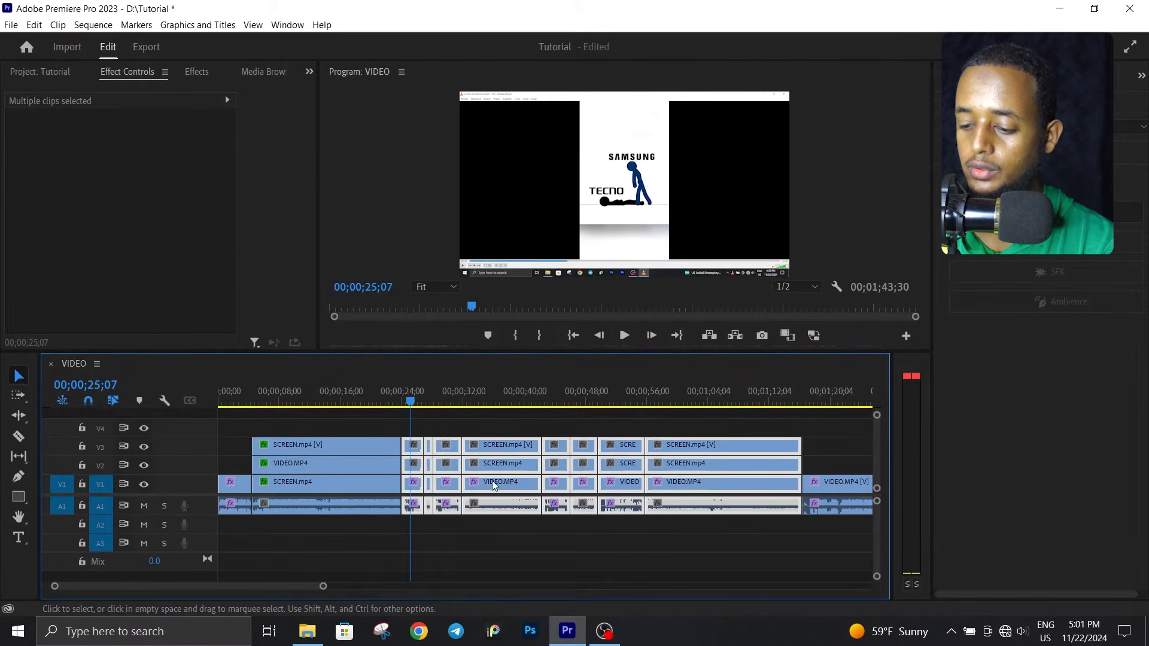
pyautogui.moveTo(497, 490); pyautogui.dragTo(497, 471)
pyautogui.click(506, 416)
pyautogui.click(497, 424)
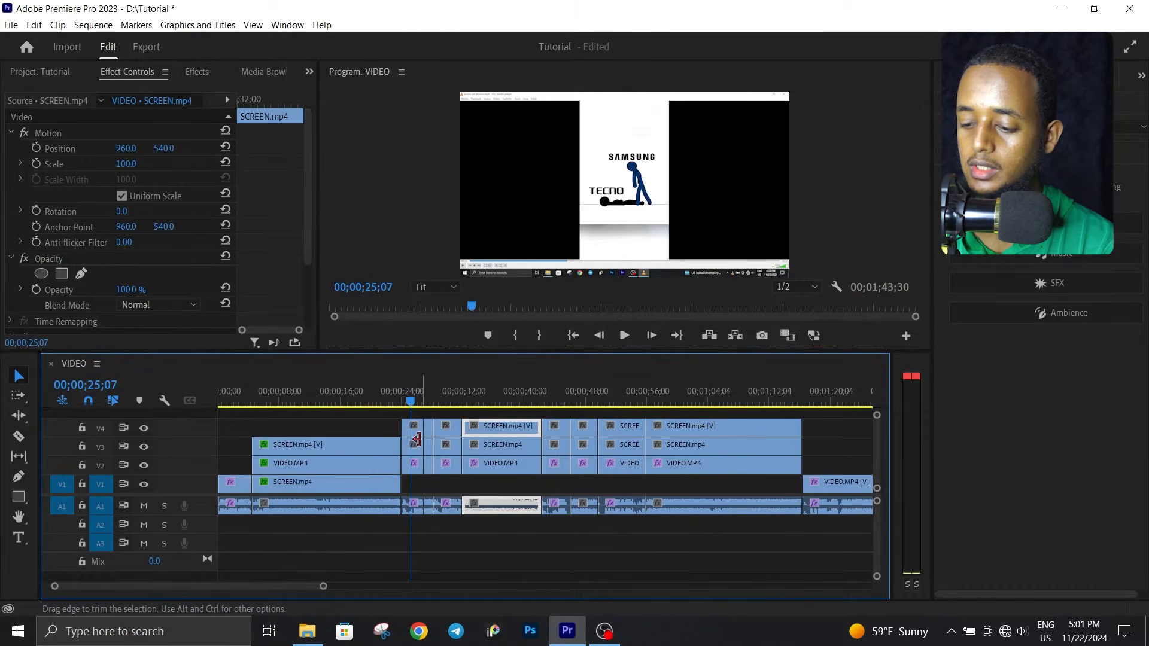
# - Move the SCREEN.mp4 duplicates from V3 down to V1 and the V4 SCREEN.mp4 clips down to V3
pyautogui.click(410, 443)
pyautogui.moveTo(825, 446); pyautogui.dragTo(410, 442)
pyautogui.moveTo(493, 444); pyautogui.dragTo(505, 484)
pyautogui.moveTo(373, 419)
pyautogui.mouseDown()
pyautogui.moveTo(802, 436)
pyautogui.moveTo(747, 444)
pyautogui.mouseUp()
pyautogui.click(623, 424)
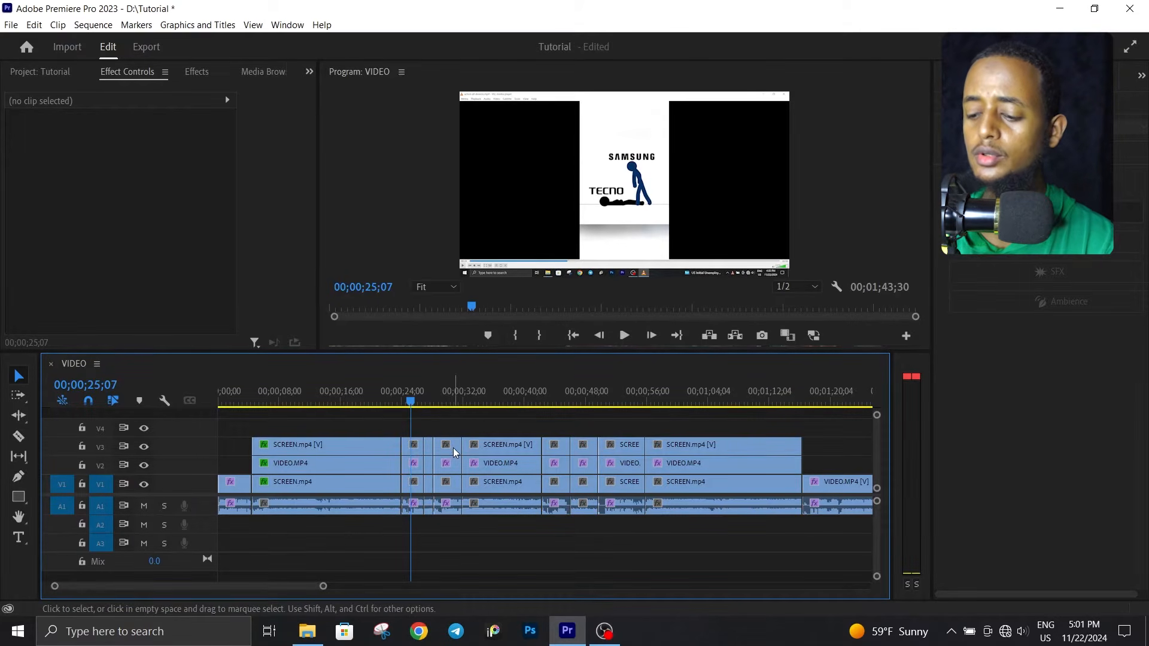
# - Copy the Motion and Gaussian Blur effects from the first SCREEN.mp4 background clip on V1
pyautogui.click(303, 487)
pyautogui.moveTo(345, 402)
pyautogui.mouseDown()
pyautogui.moveTo(333, 403)
pyautogui.moveTo(345, 403)
pyautogui.mouseUp()
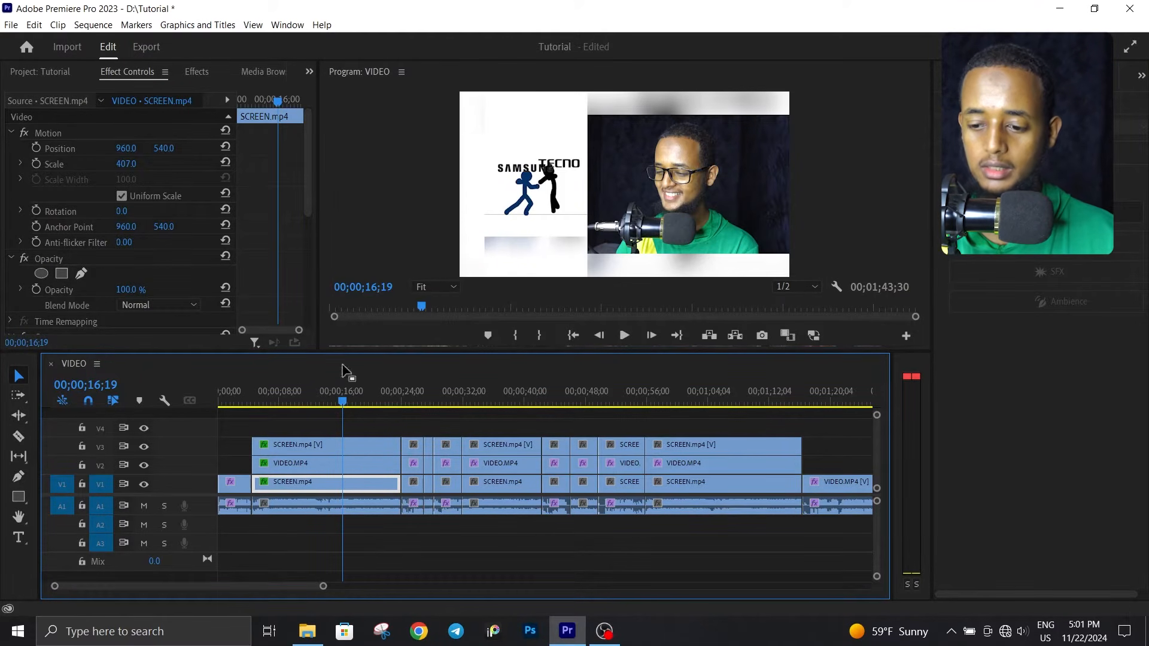
pyautogui.click(67, 138)
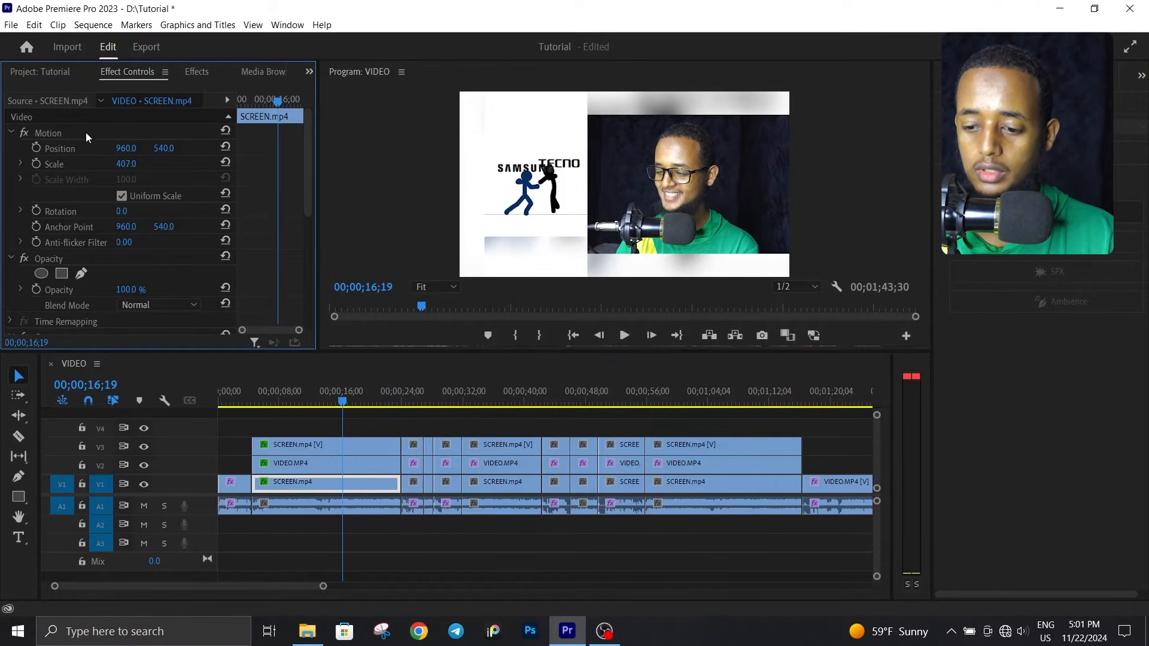
pyautogui.scroll(-8, 254, 219)
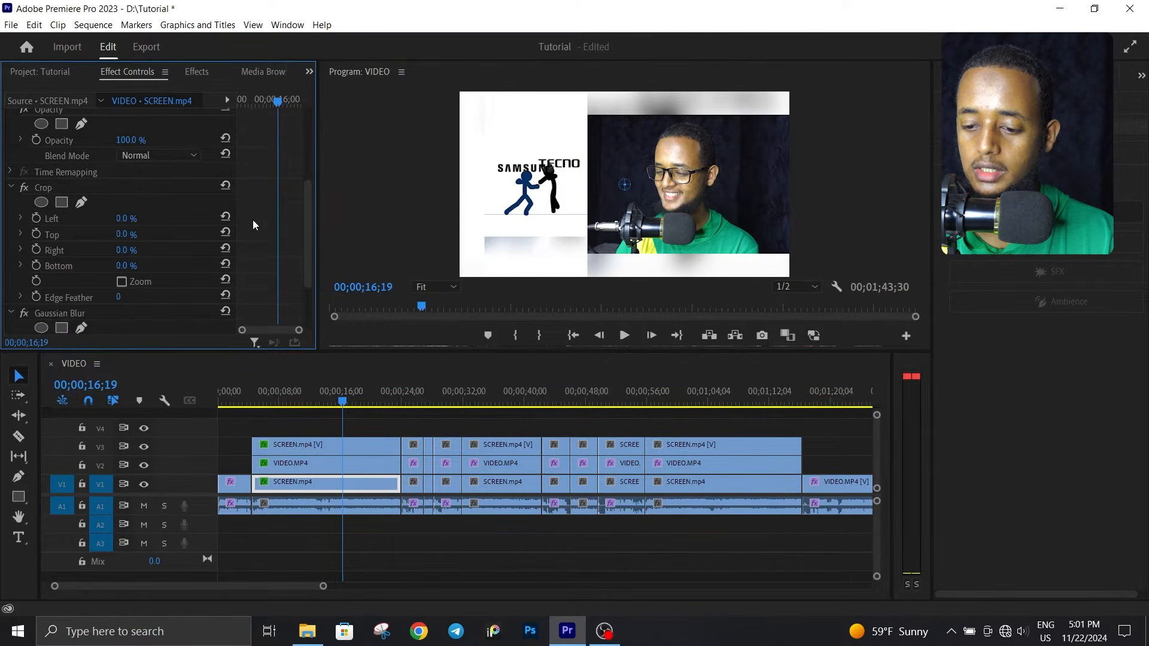
pyautogui.click(76, 253)
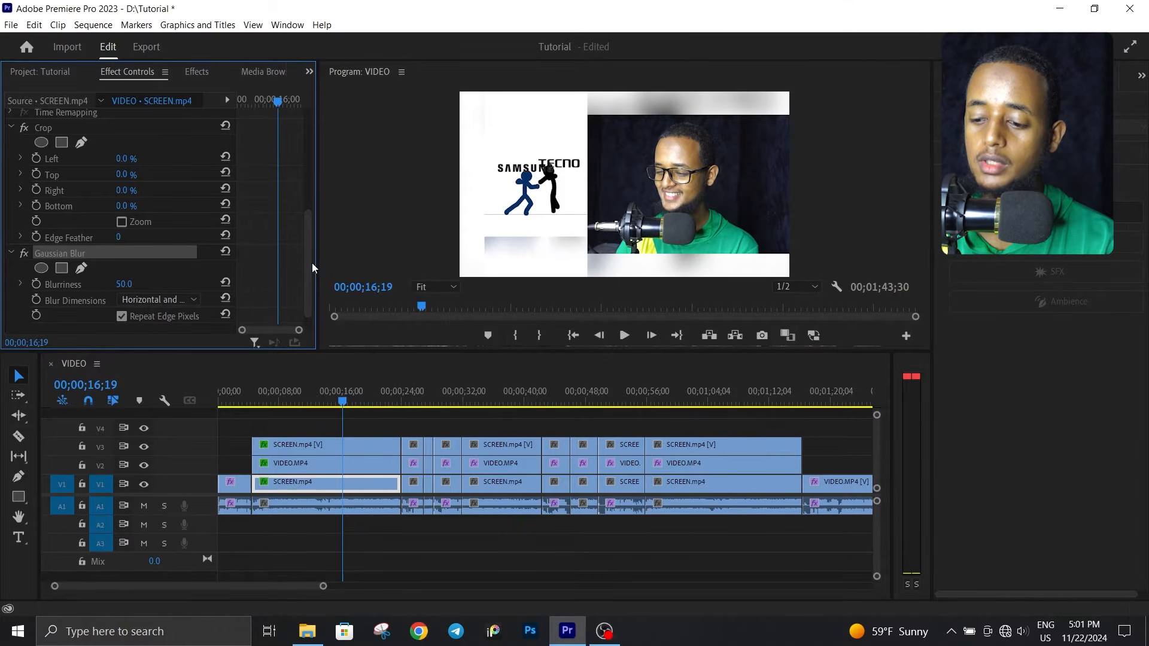
pyautogui.moveTo(308, 263); pyautogui.dragTo(310, 186)
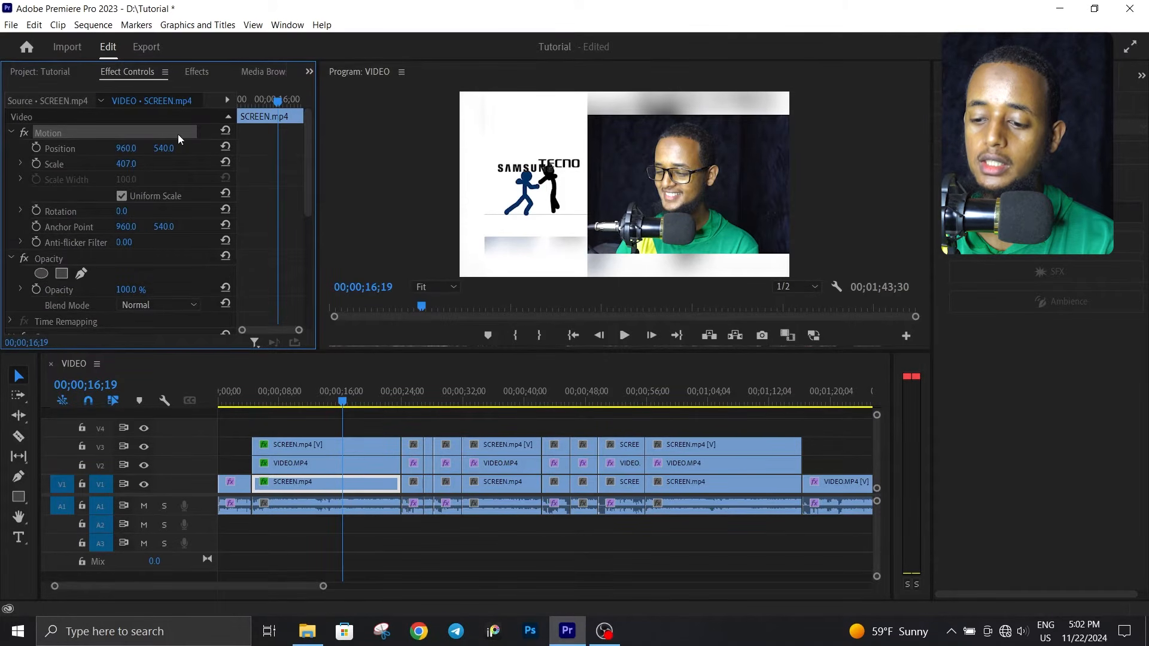
pyautogui.rightClick(106, 133)
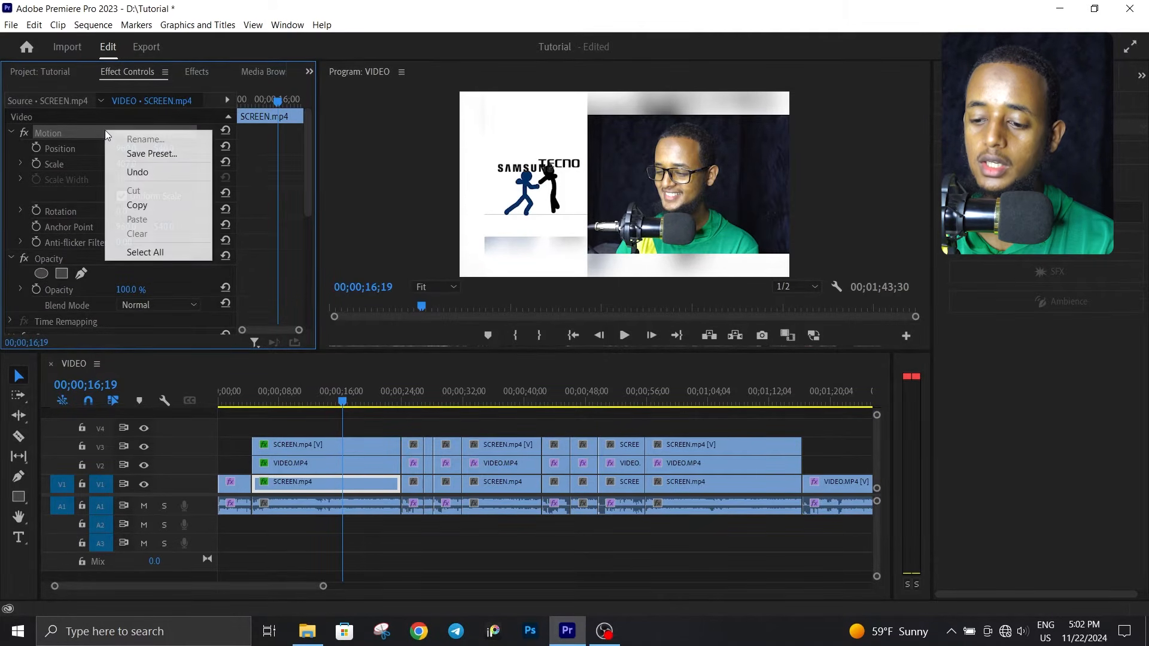
pyautogui.click(122, 205)
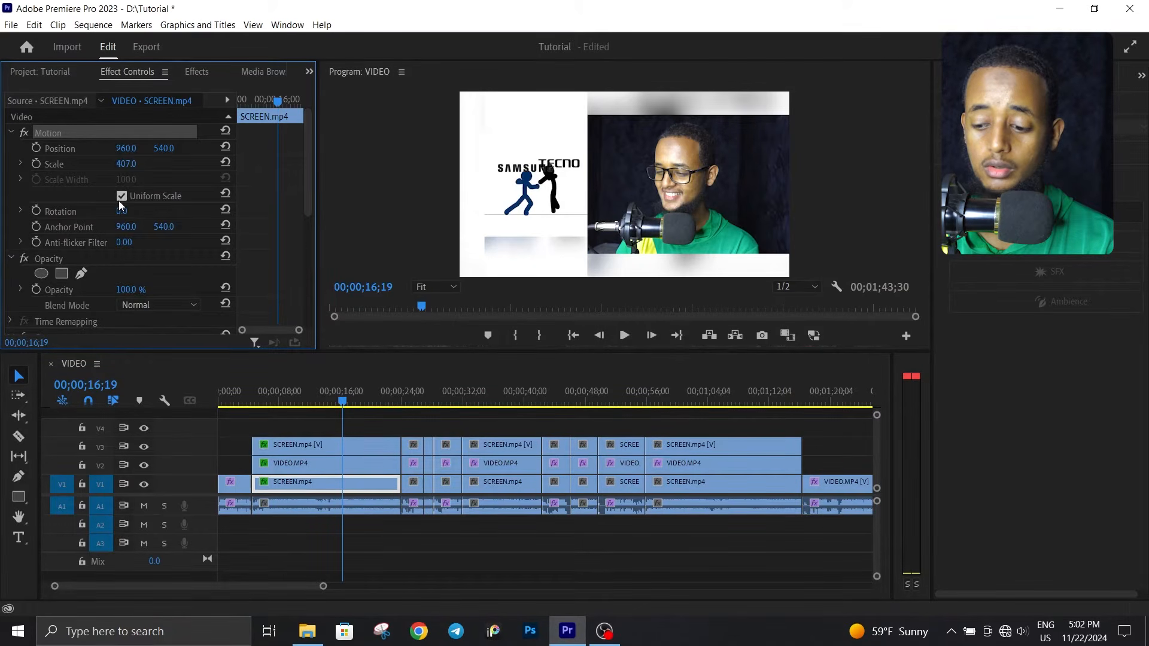
# - Paste the copied Motion and Gaussian Blur effects onto all remaining SCREEN.mp4 clips on V1
pyautogui.click(490, 398)
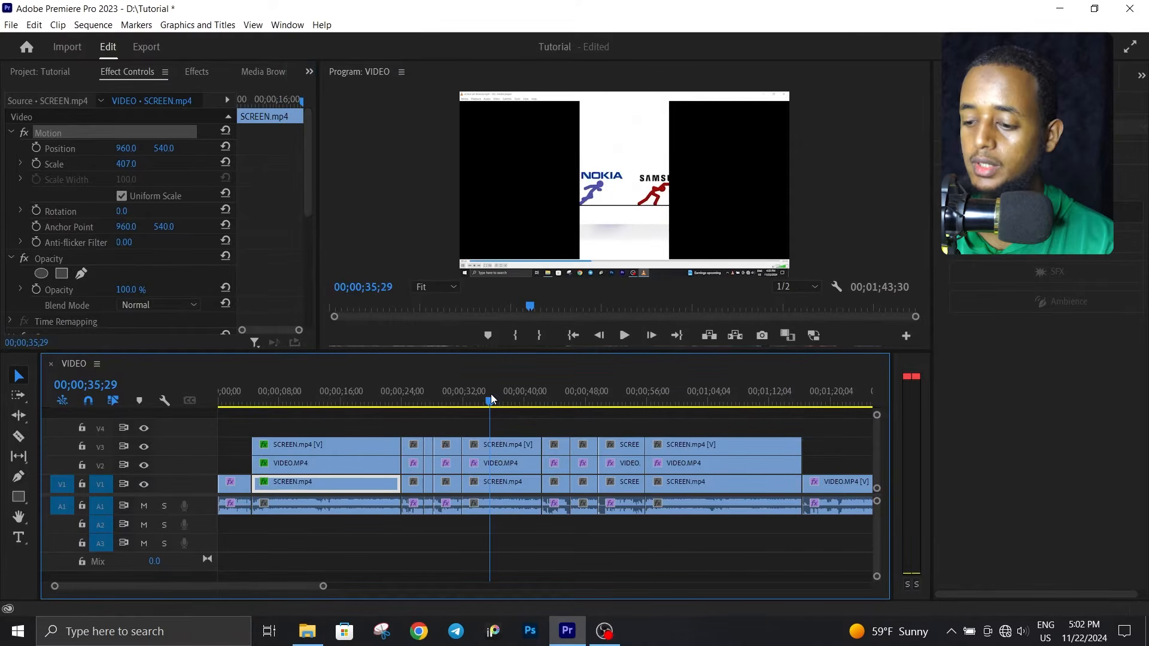
pyautogui.click(413, 484)
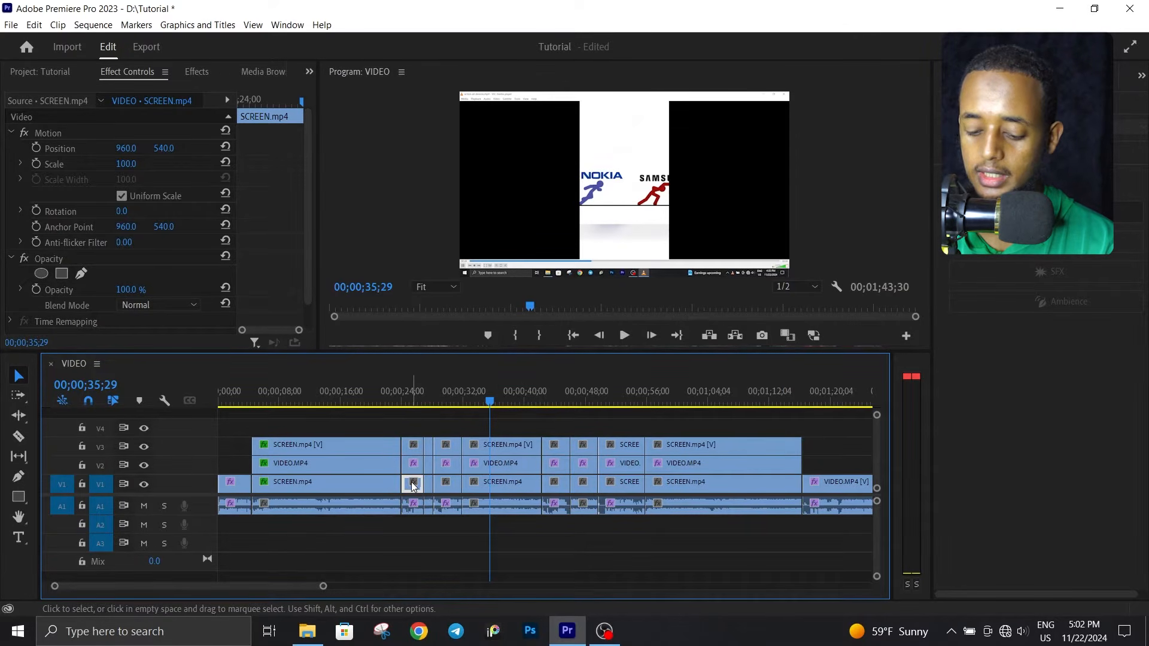
pyautogui.keyDown('shift'); pyautogui.click(427, 484); pyautogui.keyUp('shift')
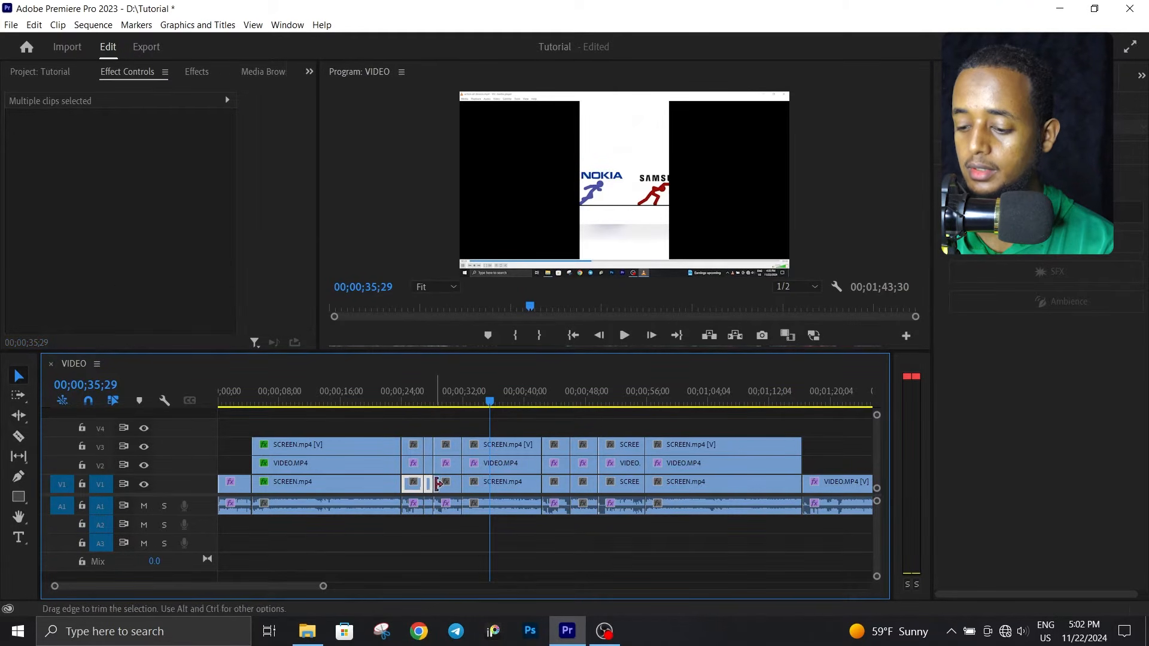
pyautogui.keyDown('shift'); pyautogui.click(446, 485); pyautogui.keyUp('shift')
pyautogui.keyDown('shift'); pyautogui.click(555, 483); pyautogui.keyUp('shift')
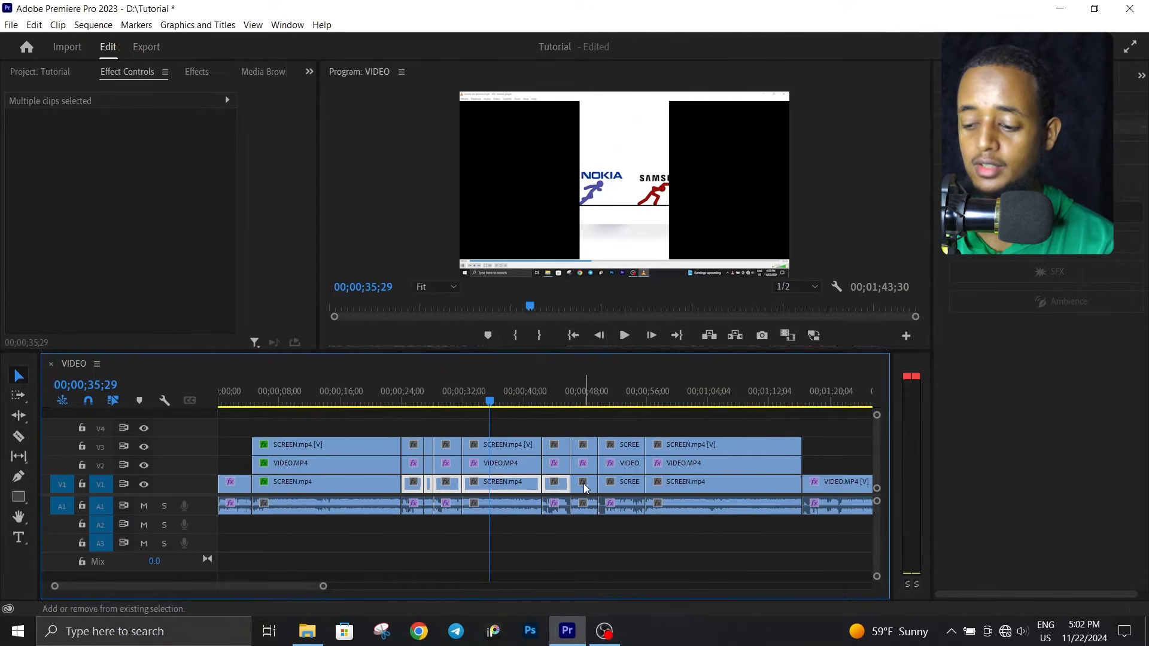
pyautogui.keyDown('shift'); pyautogui.click(583, 483); pyautogui.keyUp('shift')
pyautogui.keyDown('shift'); pyautogui.click(629, 484); pyautogui.keyUp('shift')
pyautogui.keyDown('shift'); pyautogui.click(673, 479); pyautogui.keyUp('shift')
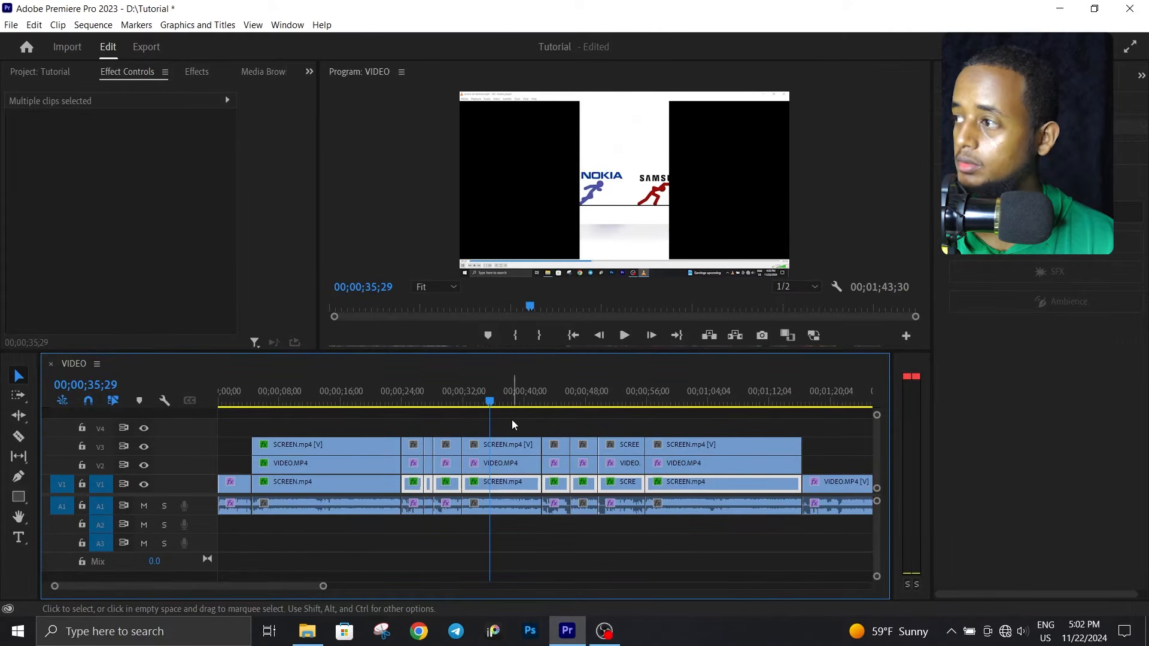
# - Preview the pasted blur by raising the V1 SCREEN.mp4 clip at 00;00;35;29 to V4, and undo the move
pyautogui.moveTo(500, 483); pyautogui.dragTo(502, 429)
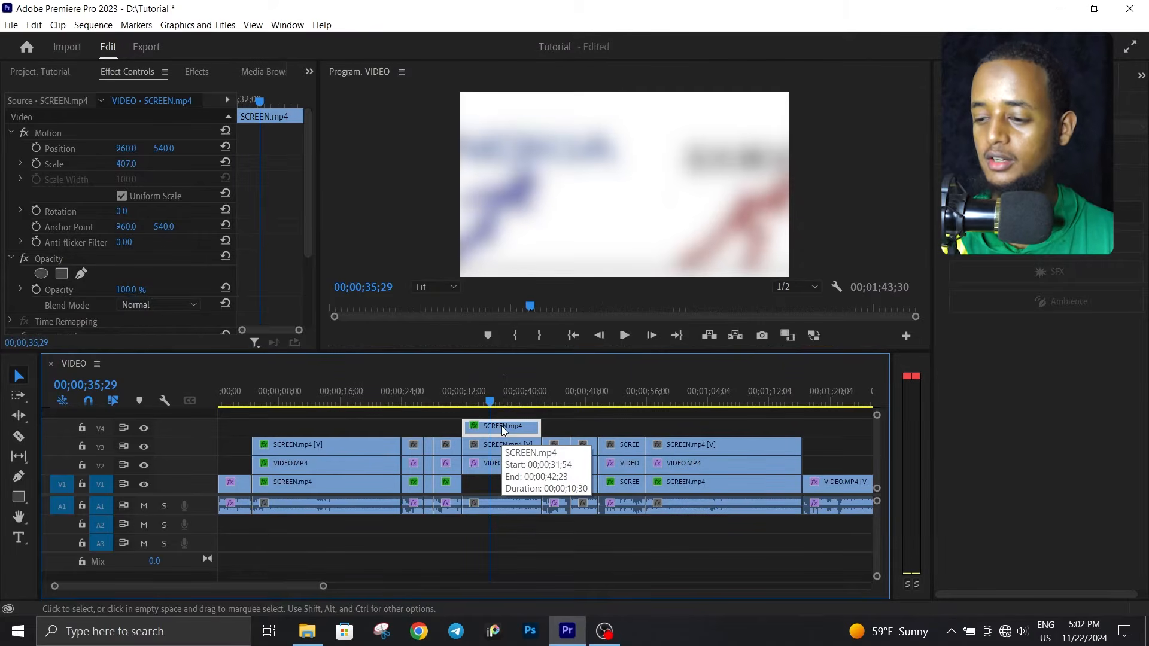
pyautogui.hotkey('ctrl', 'z')
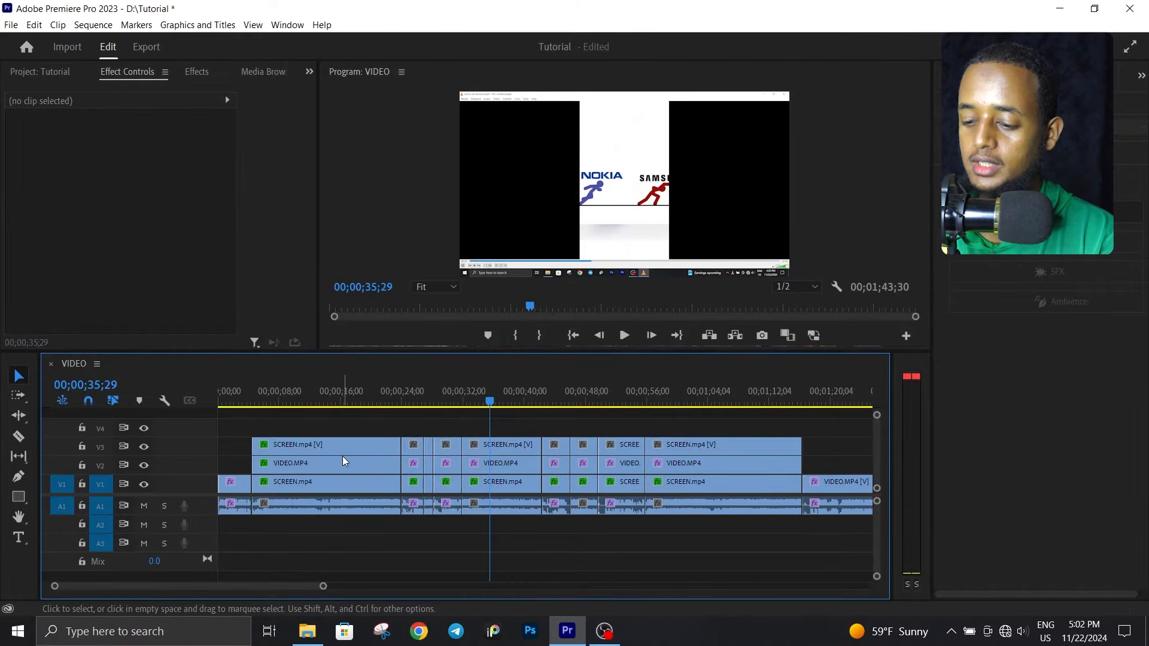
pyautogui.click(342, 460)
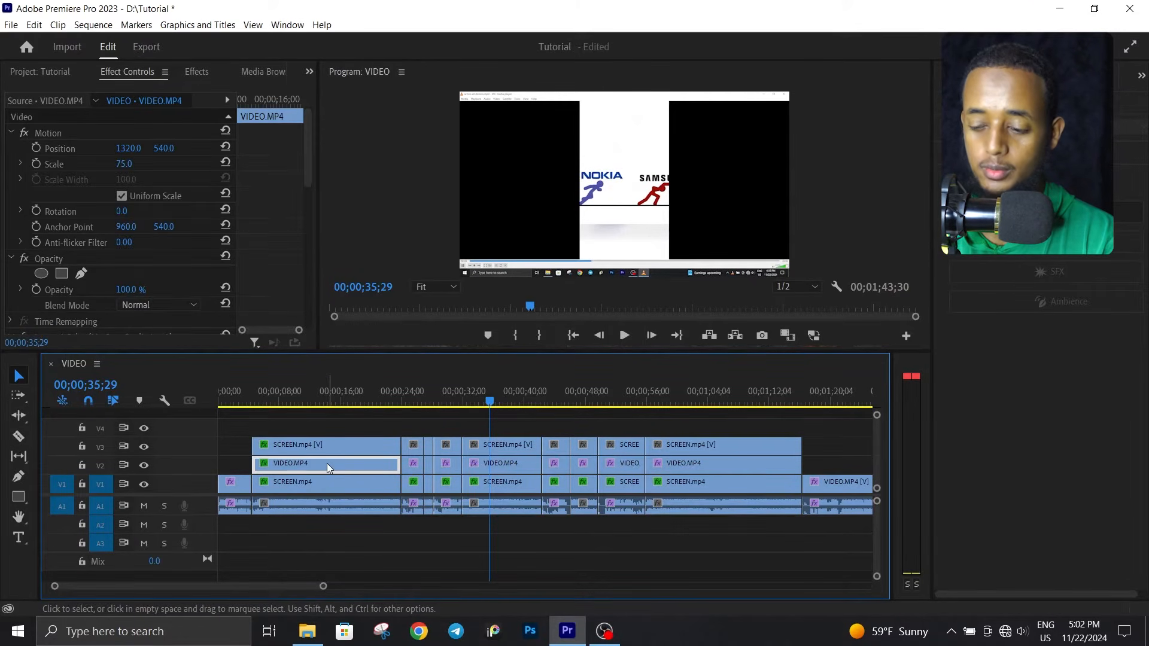
pyautogui.click(353, 403)
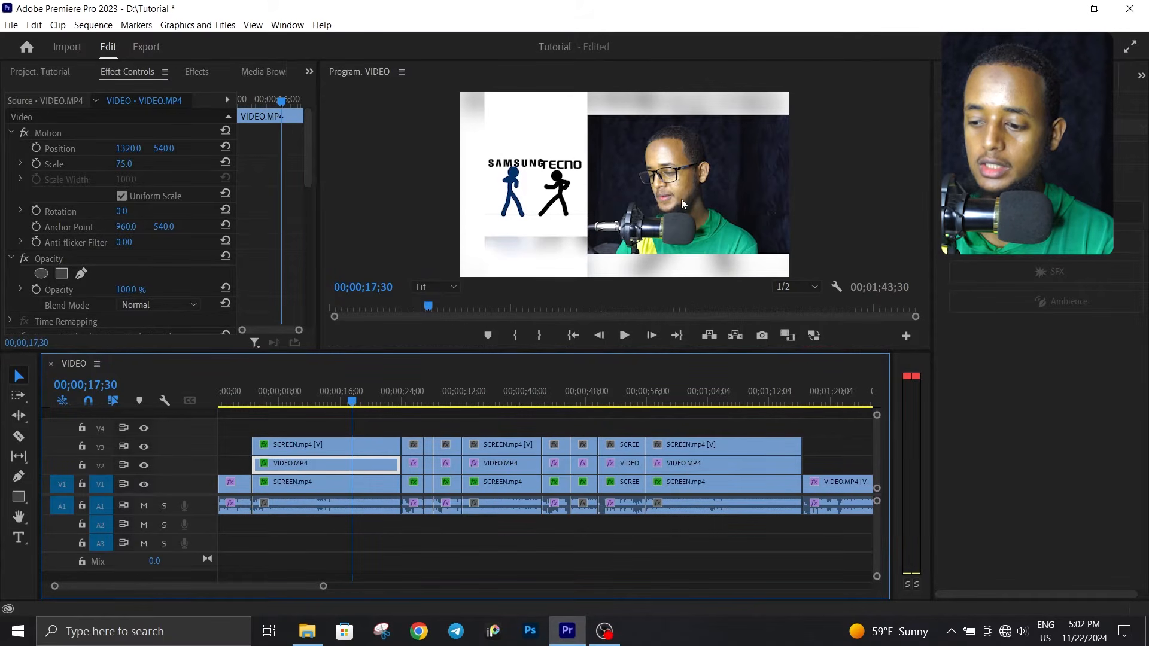
# - Copy the Motion and Crop effects from the first SCREEN.mp4 clip on V3
pyautogui.click(307, 444)
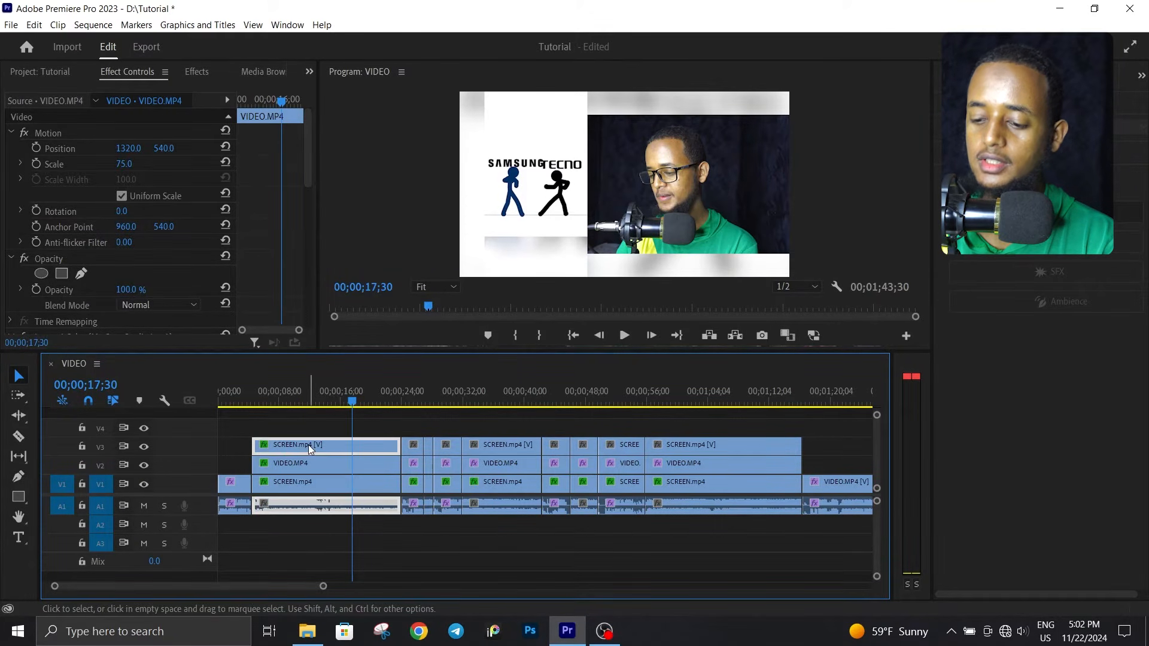
pyautogui.click(505, 395)
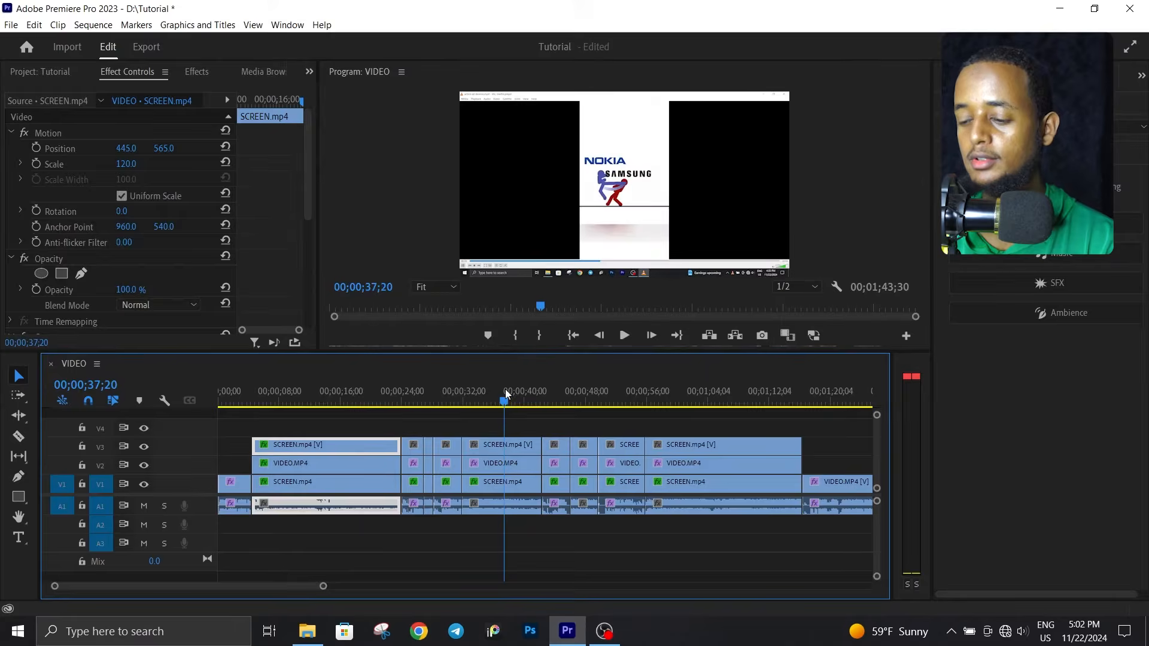
pyautogui.click(342, 400)
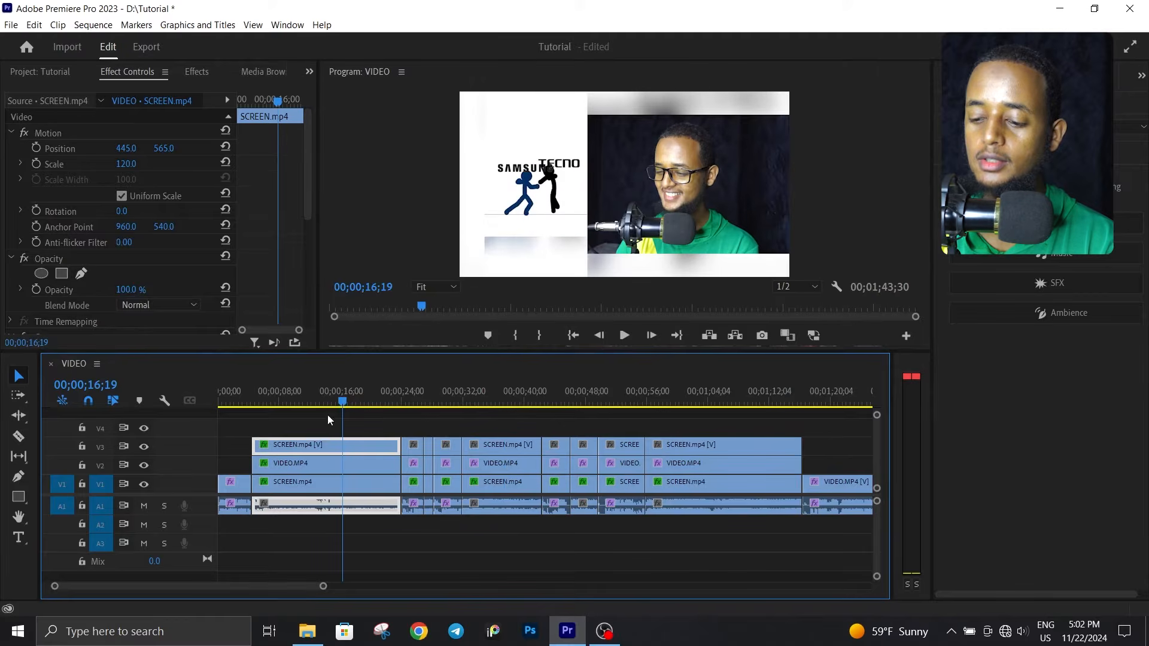
pyautogui.click(150, 131)
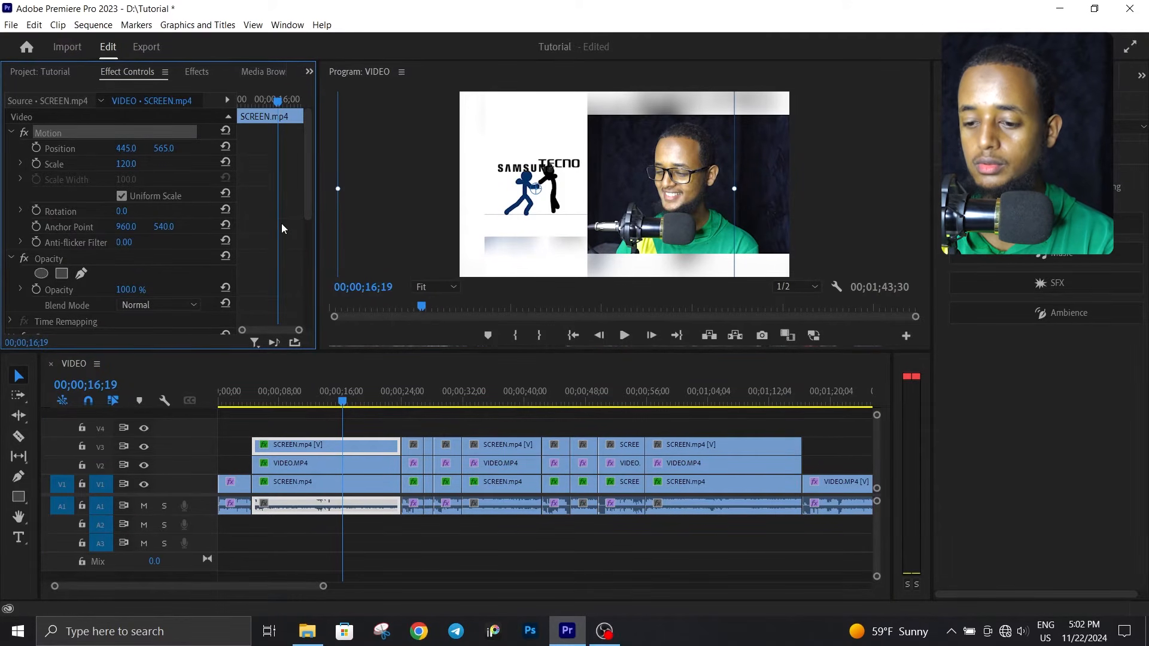
pyautogui.scroll(-2, 281, 223)
pyautogui.click(67, 277)
pyautogui.scroll(-5, 279, 245)
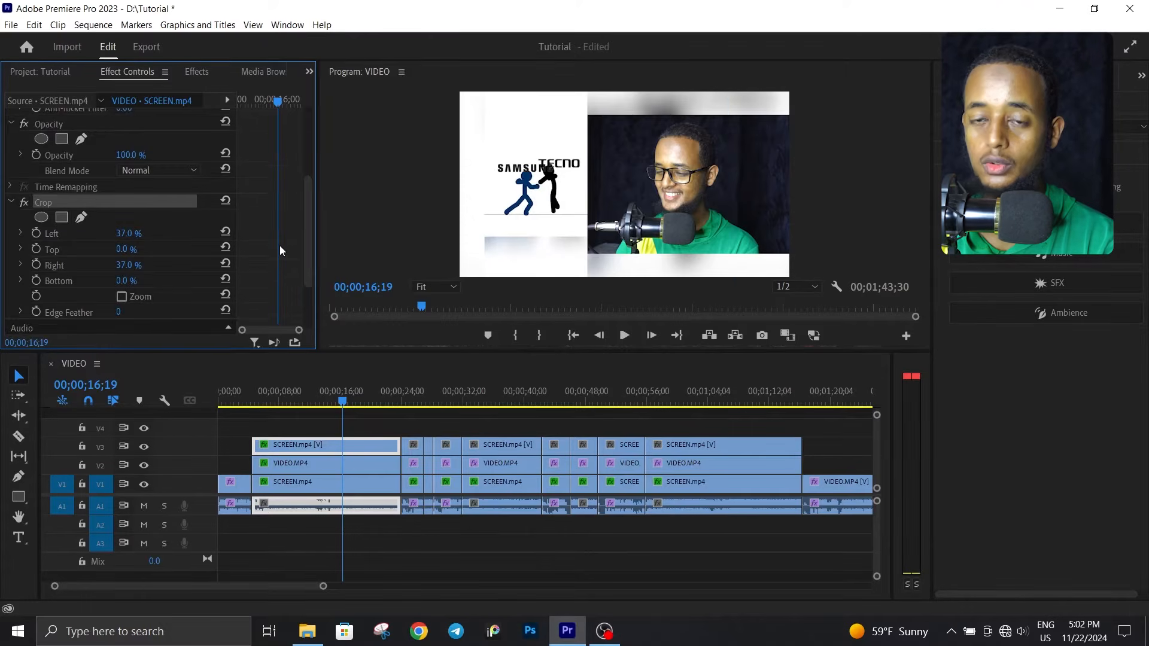
pyautogui.scroll(7, 279, 245)
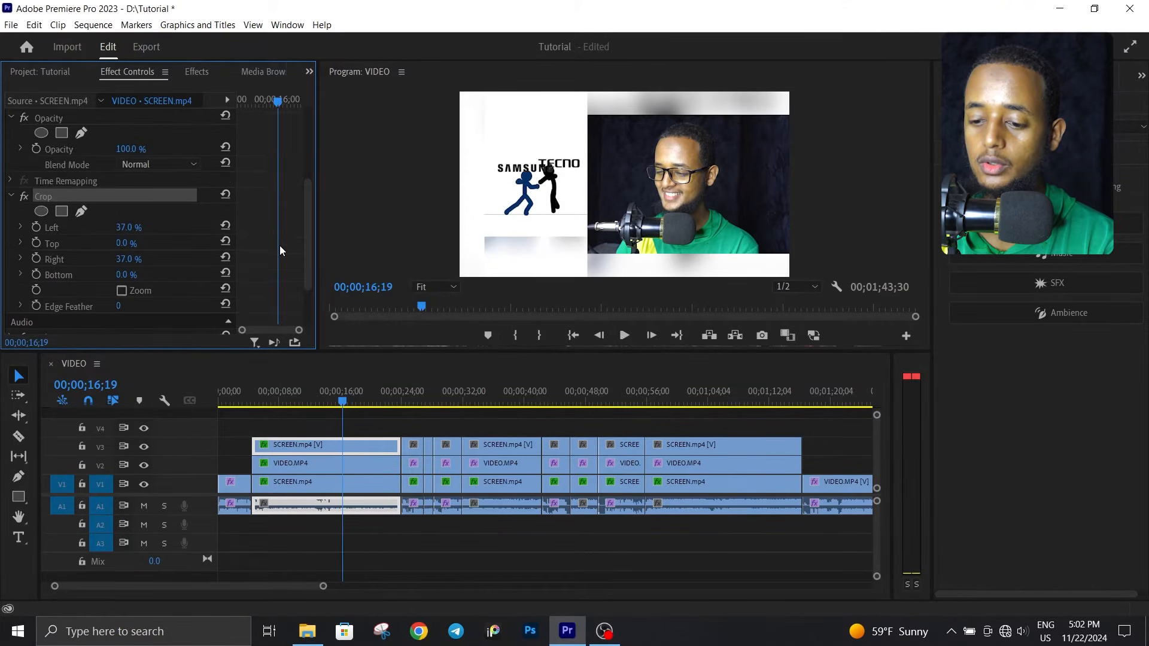
pyautogui.rightClick(98, 131)
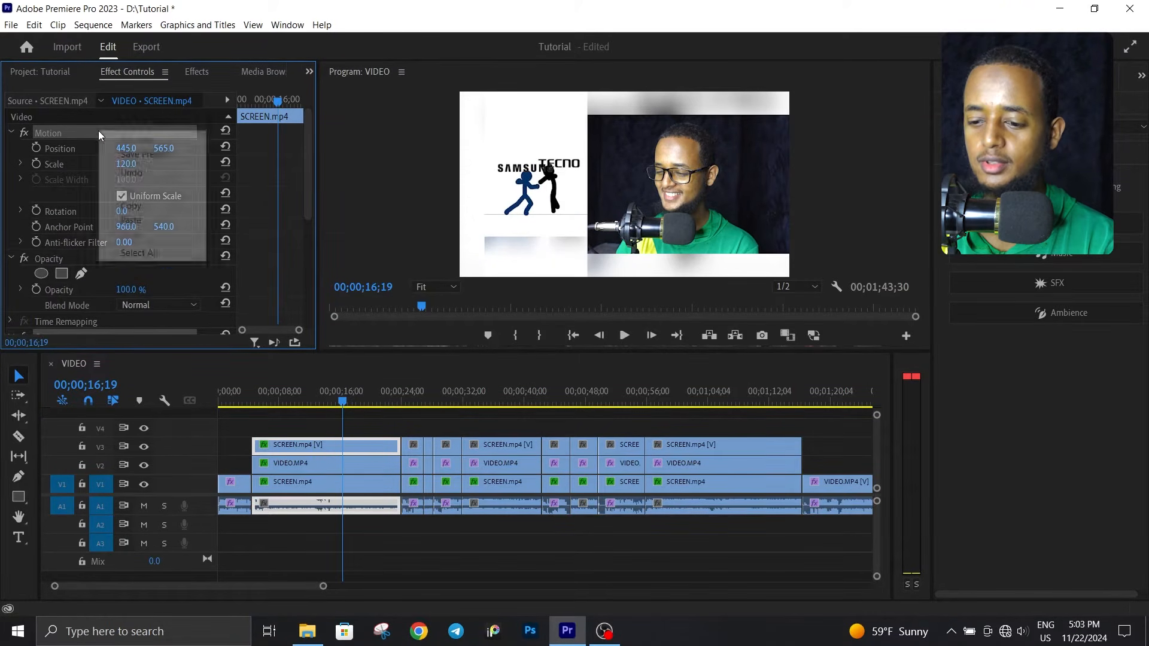
pyautogui.click(142, 204)
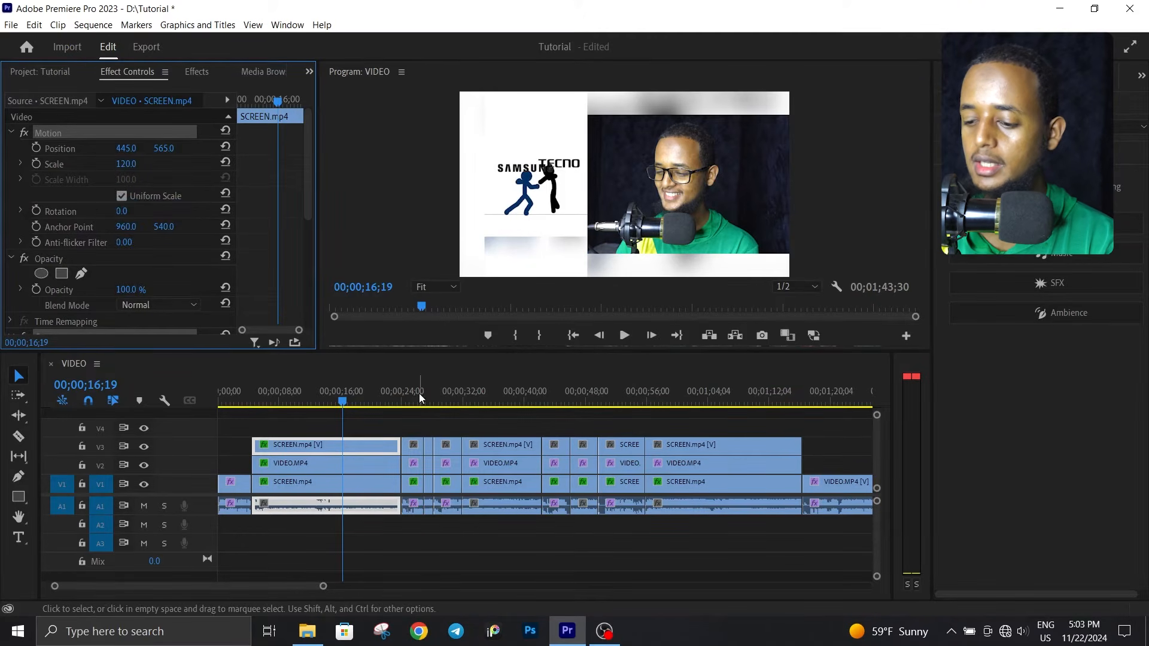
# - Paste the copied Motion and Crop effects onto all remaining SCREEN.mp4 clips on V3
pyautogui.moveTo(402, 432); pyautogui.dragTo(685, 451)
pyautogui.click(476, 399)
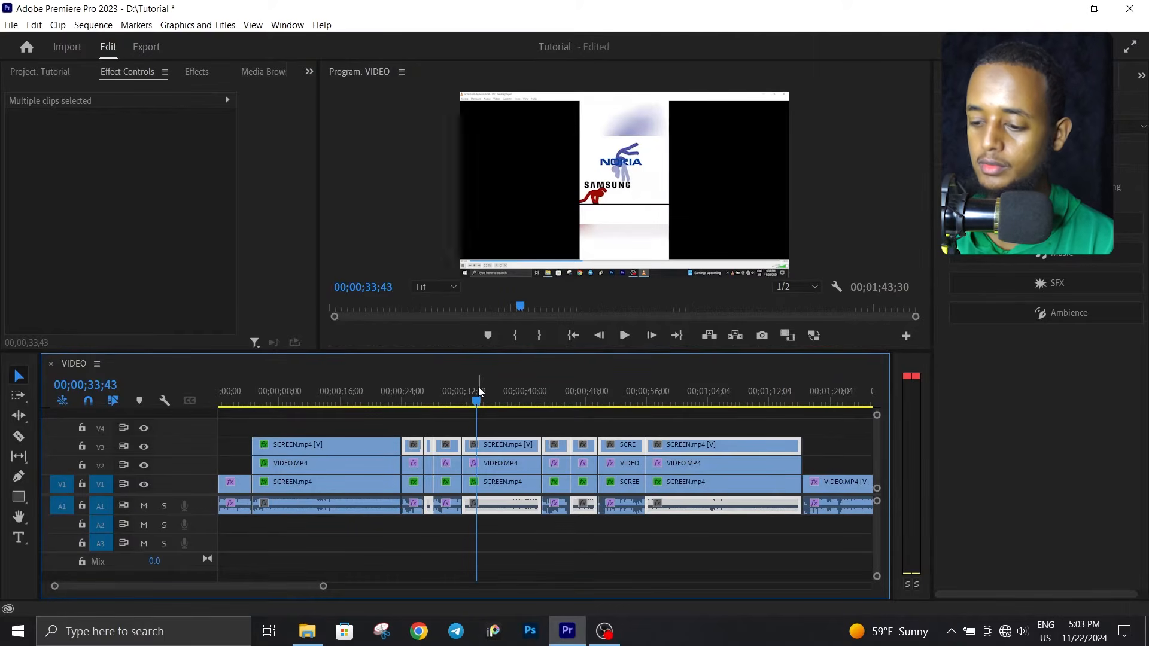
pyautogui.hotkey('ctrl', 'v')
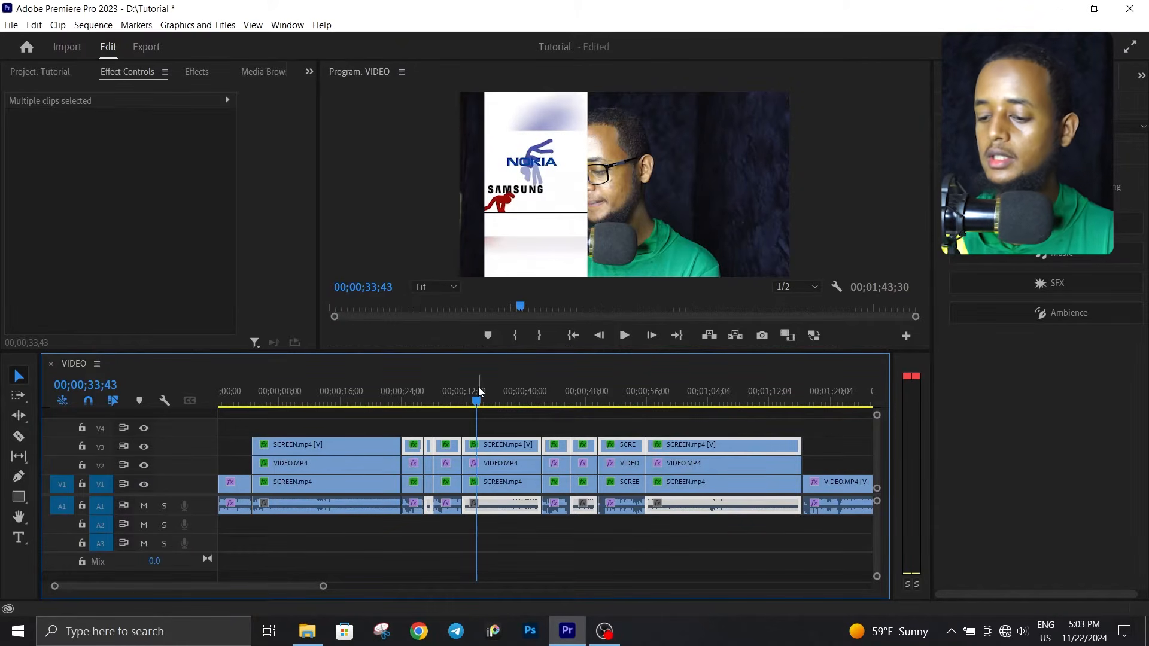
# - Copy the Motion settings of the first VIDEO.MP4 clip on V2 and apply them to all remaining VIDEO.MP4 clips on V2
pyautogui.click(340, 392)
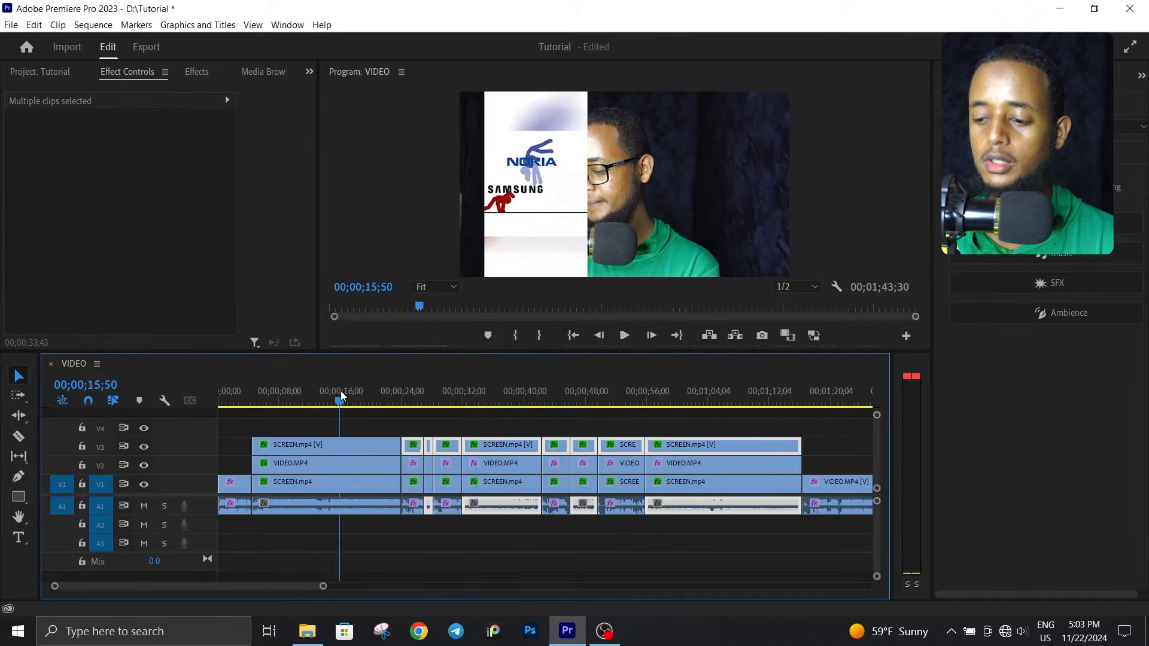
pyautogui.click(353, 461)
pyautogui.click(99, 131)
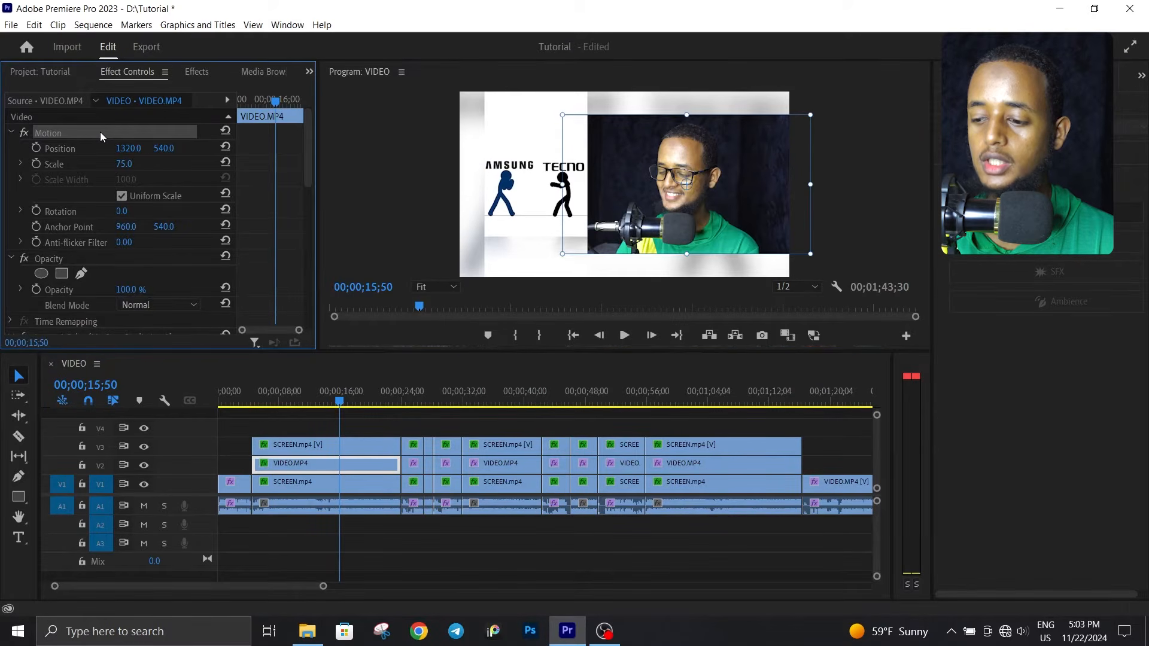
pyautogui.rightClick(99, 132)
pyautogui.click(124, 201)
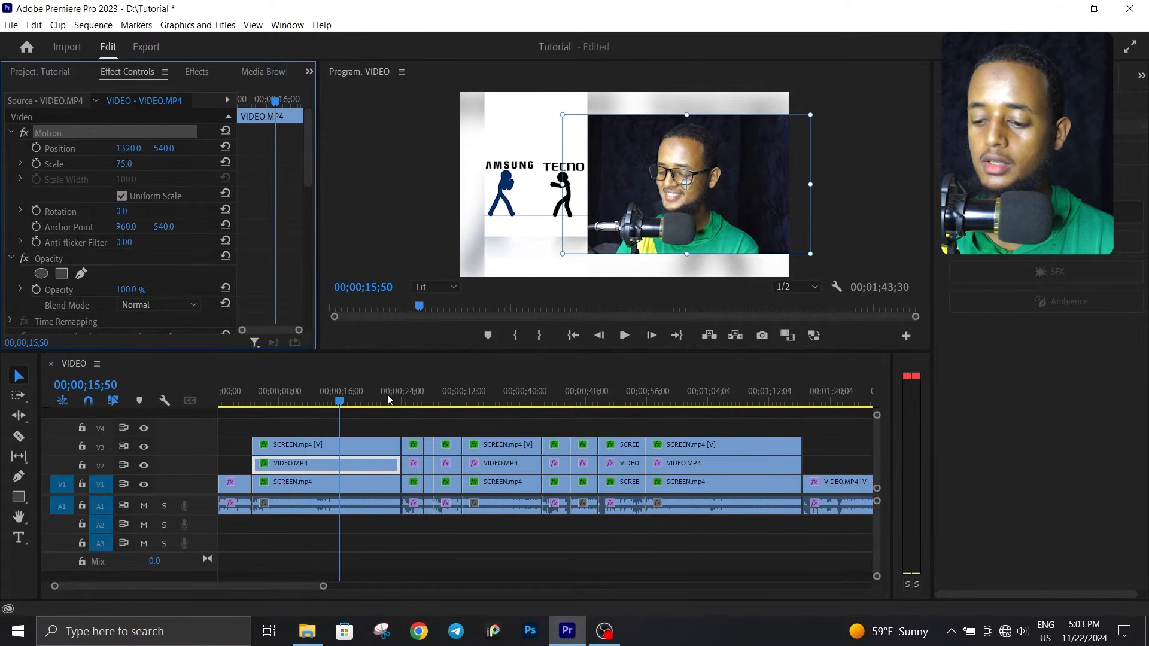
pyautogui.moveTo(818, 464); pyautogui.dragTo(412, 468)
pyautogui.click(490, 394)
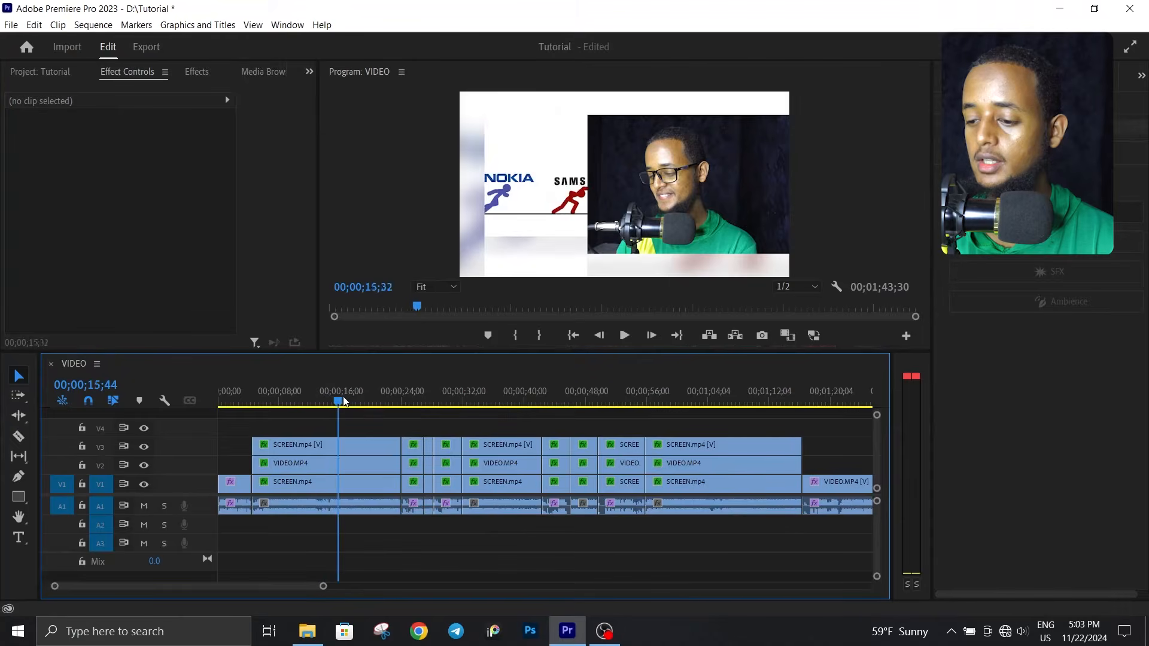
# - Scrub through the stacked segments and play the sequence around 00;00;25;00 to review the side-by-side layout
pyautogui.moveTo(336, 400)
pyautogui.mouseDown()
pyautogui.moveTo(709, 400)
pyautogui.moveTo(332, 411)
pyautogui.mouseUp()
pyautogui.moveTo(402, 416)
pyautogui.mouseDown()
pyautogui.moveTo(709, 408)
pyautogui.moveTo(388, 405)
pyautogui.mouseUp()
pyautogui.click(660, 399)
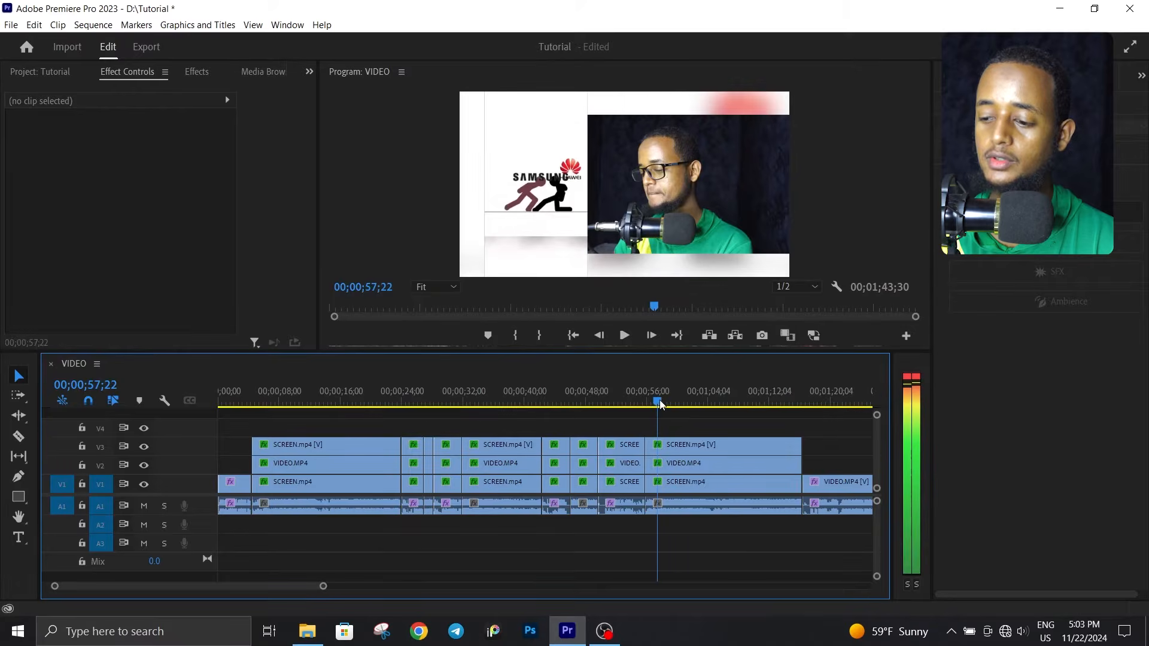
pyautogui.moveTo(588, 405); pyautogui.dragTo(394, 406)
pyautogui.moveTo(323, 586); pyautogui.dragTo(234, 593)
pyautogui.press('space')
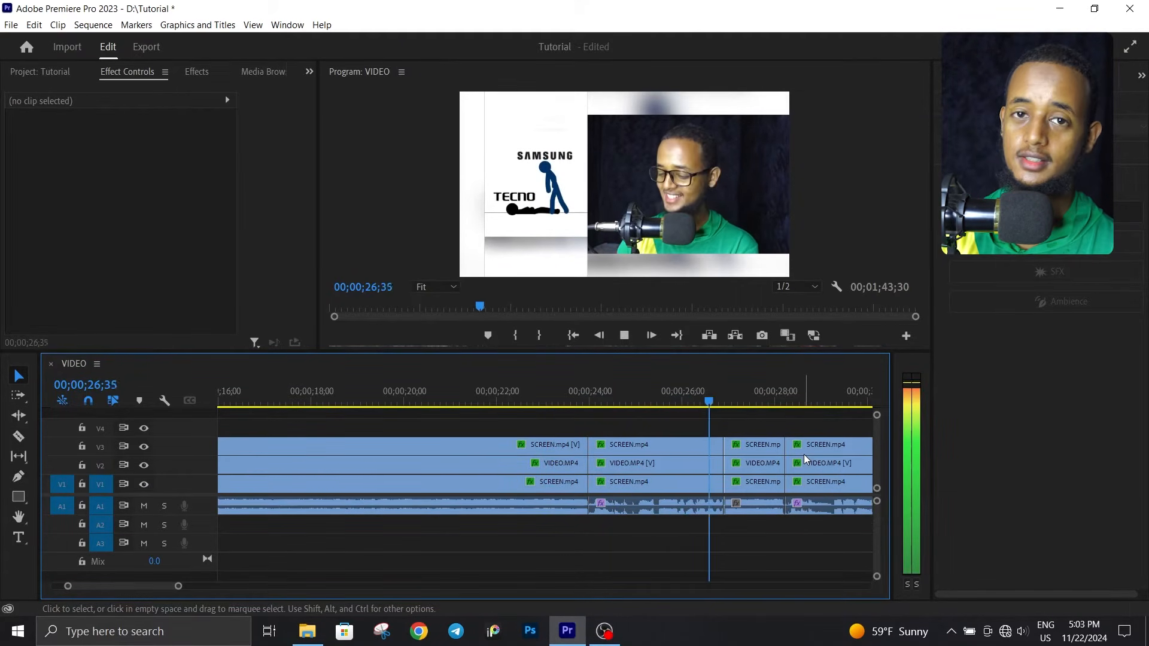
pyautogui.press('space')
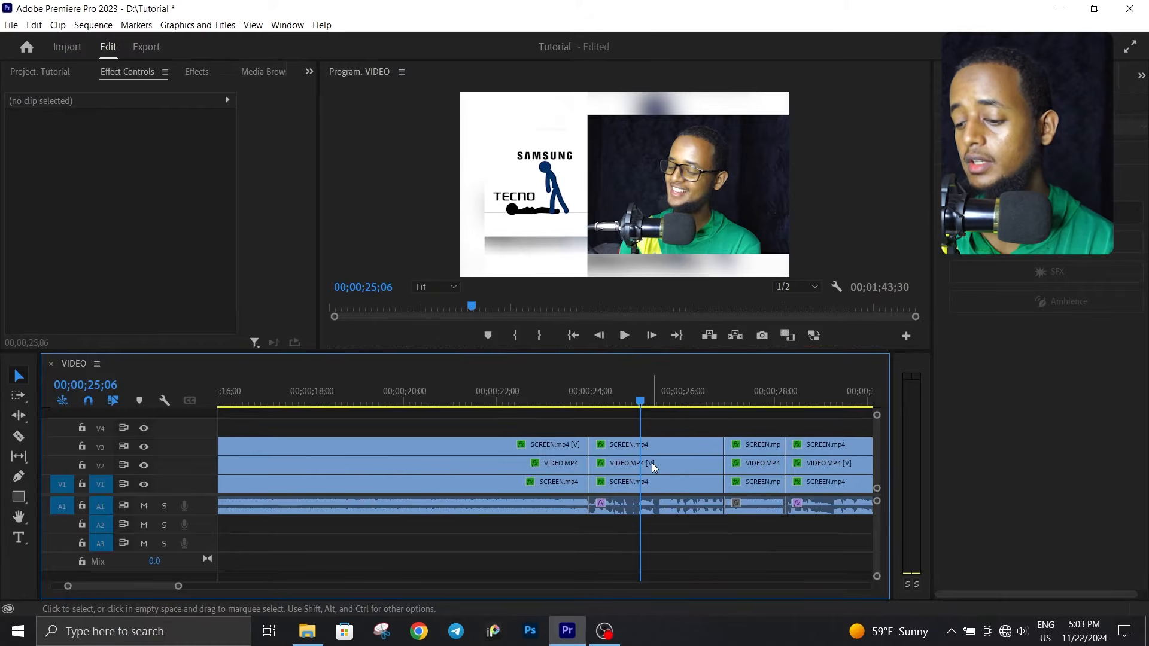
# - Swap the VIDEO.MP4 clip at 00;00;25;06 up to V3 above SCREEN.mp4 and reset its Motion so the camera fills the frame
pyautogui.moveTo(654, 465); pyautogui.dragTo(666, 445)
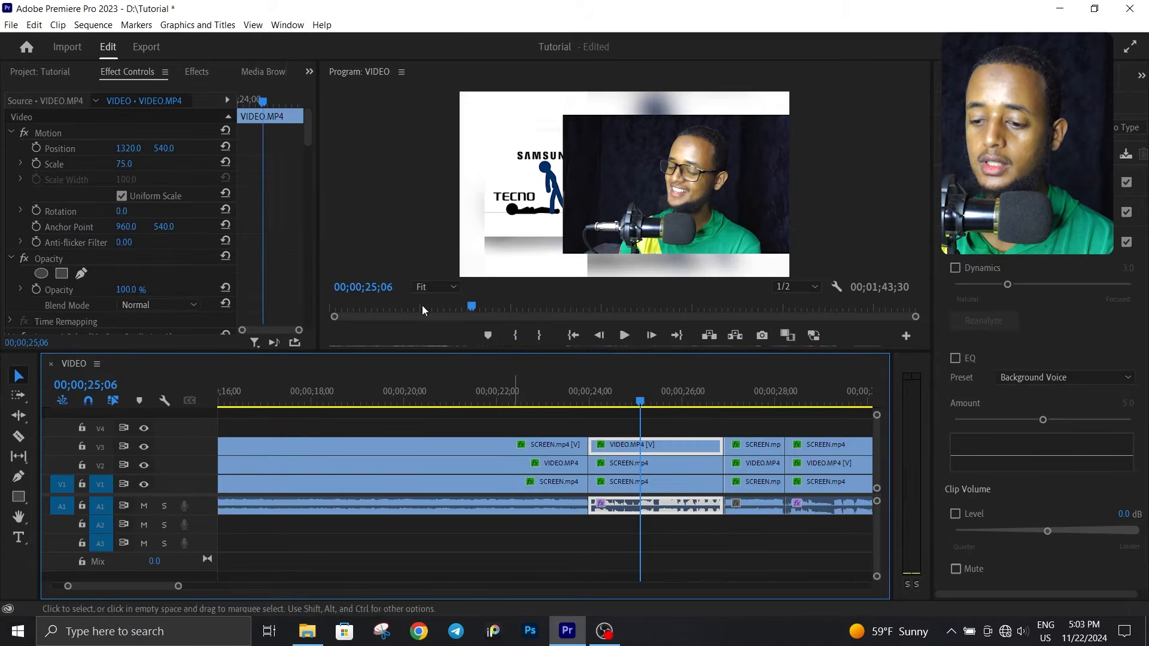
pyautogui.click(226, 130)
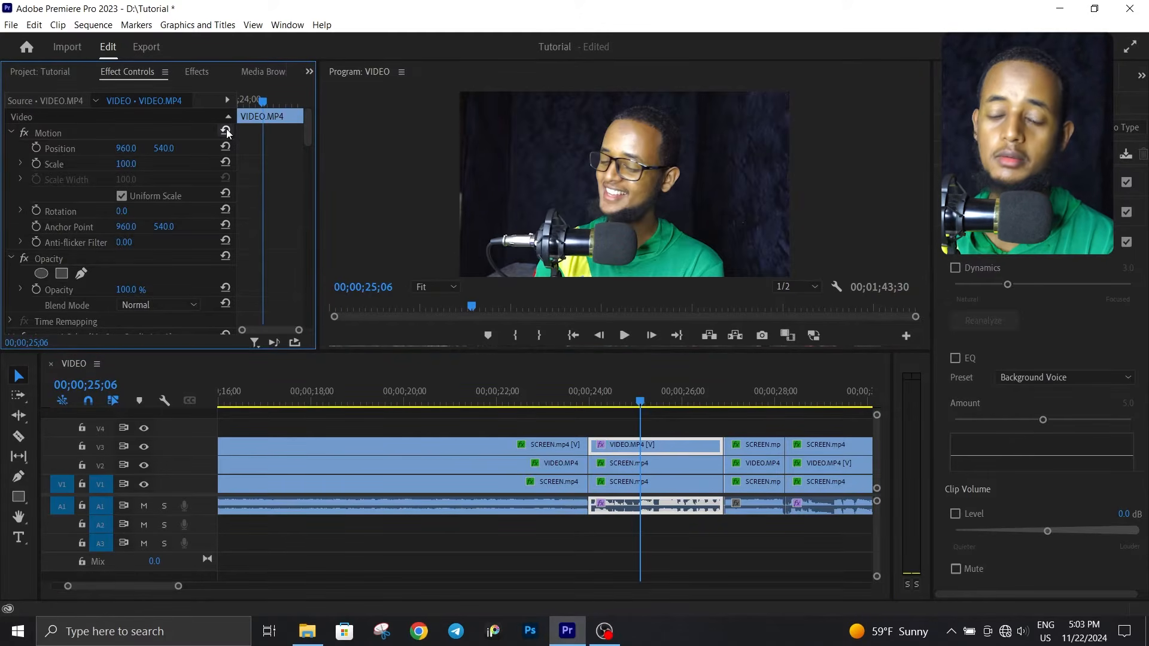
# - Play the sequence from 00;00;22;39 through 00;00;27;31 to review the full-frame camera shot between the side-by-side segments
pyautogui.click(529, 395)
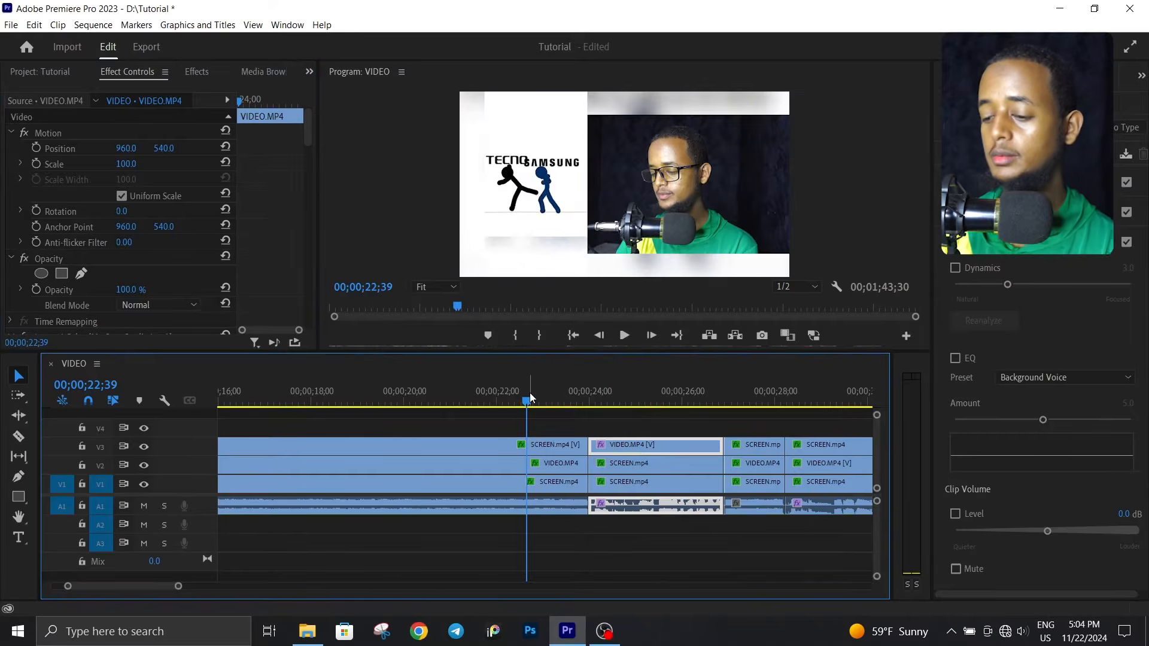
pyautogui.press('space')
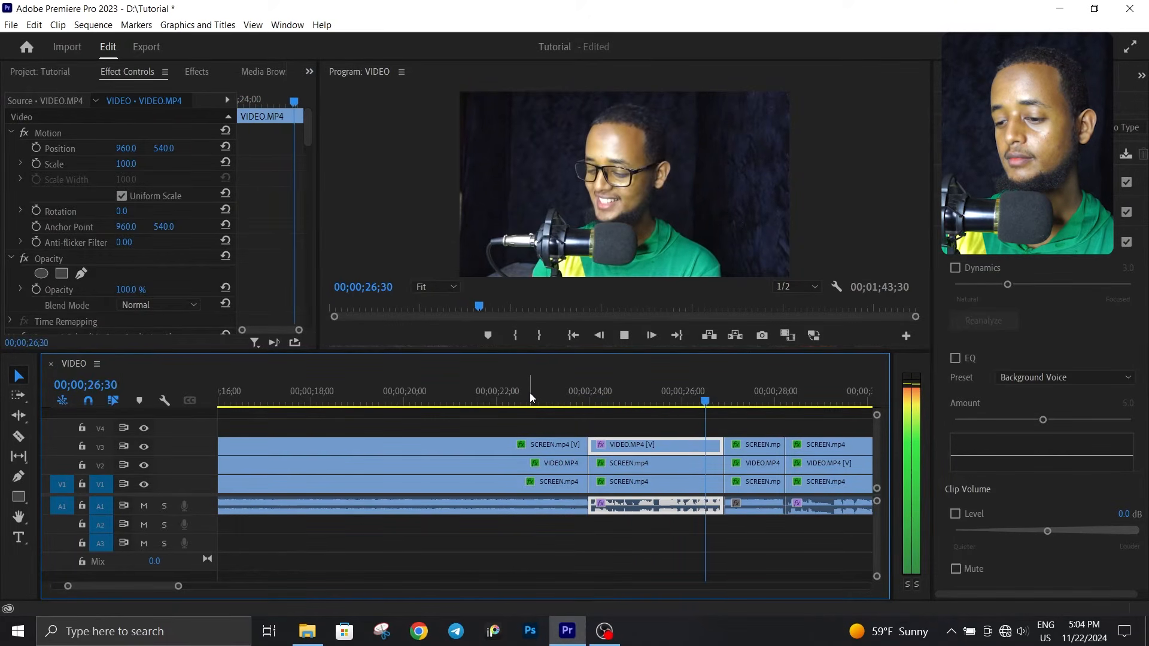
pyautogui.press('space')
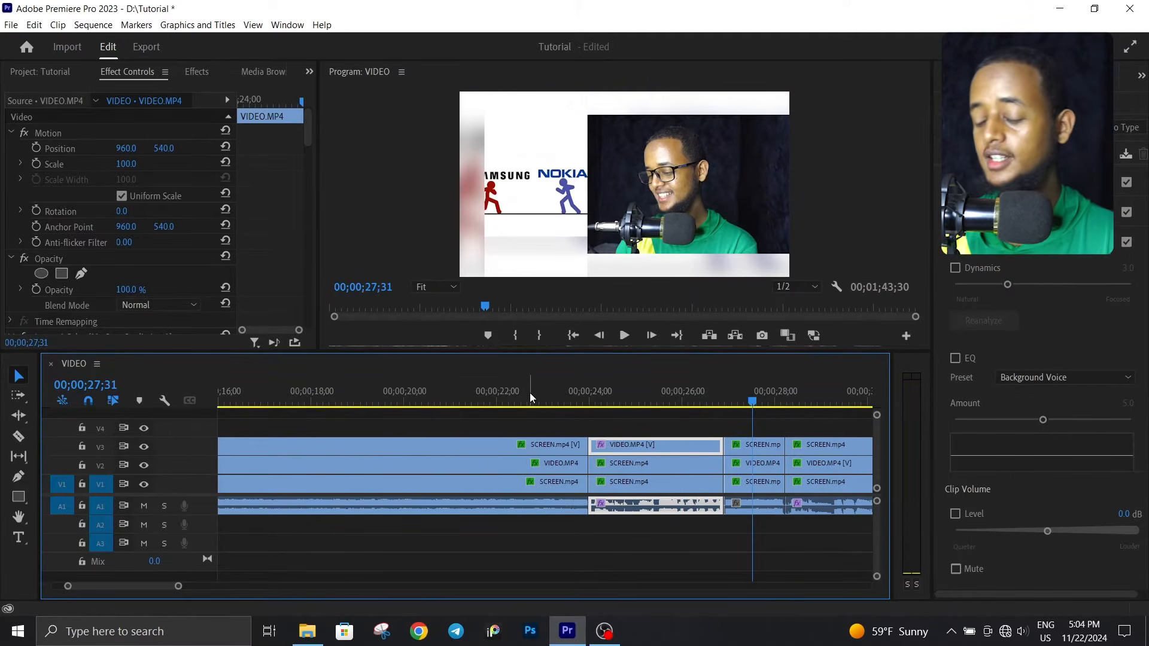
# - Undo the Motion reset and track swap of the VIDEO.MP4 clip around 00;00;25;29 and replay that side-by-side segment
pyautogui.click(658, 390)
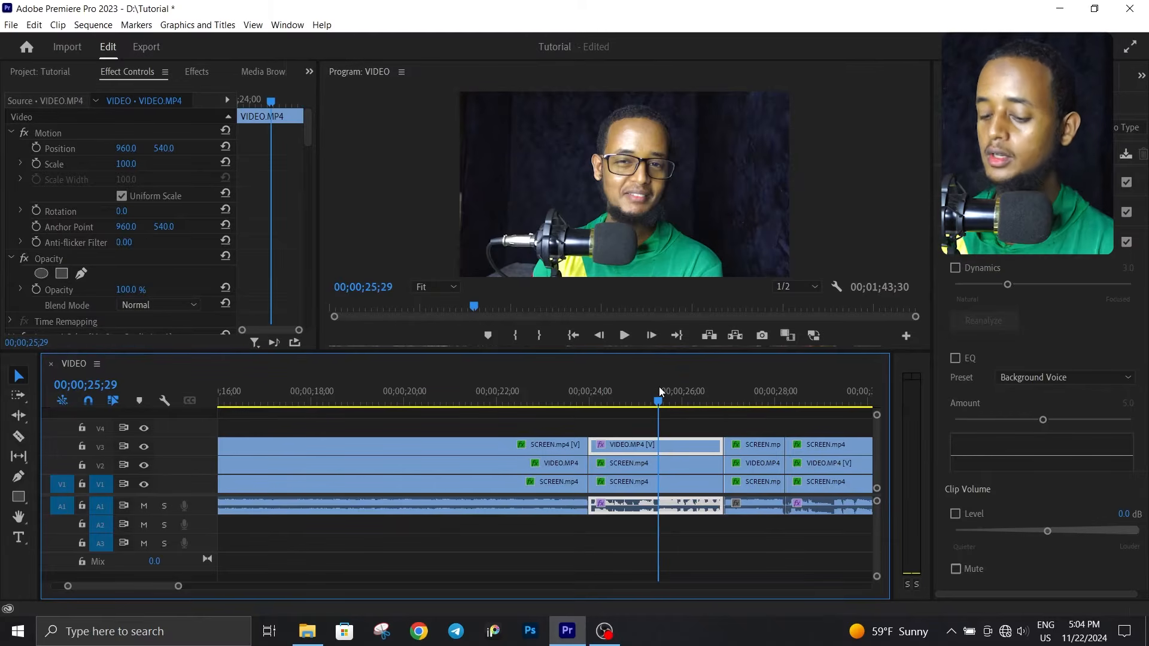
pyautogui.hotkey('ctrl', 'z')
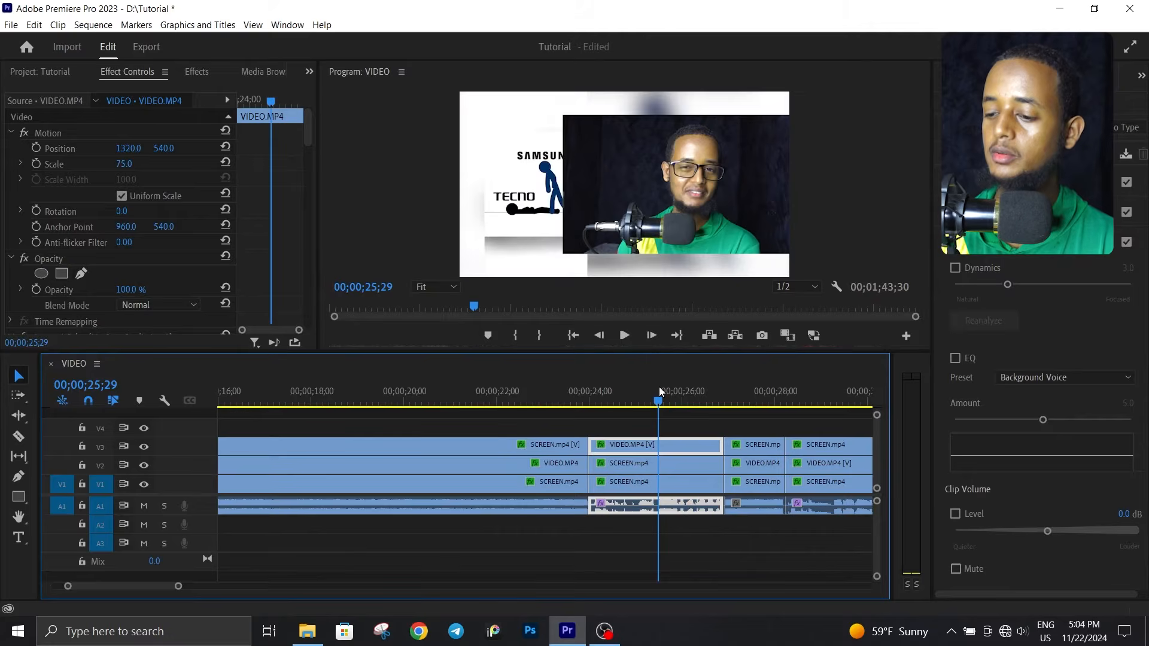
pyautogui.hotkey('ctrl', 'z')
pyautogui.hotkey('ctrl', 'z')
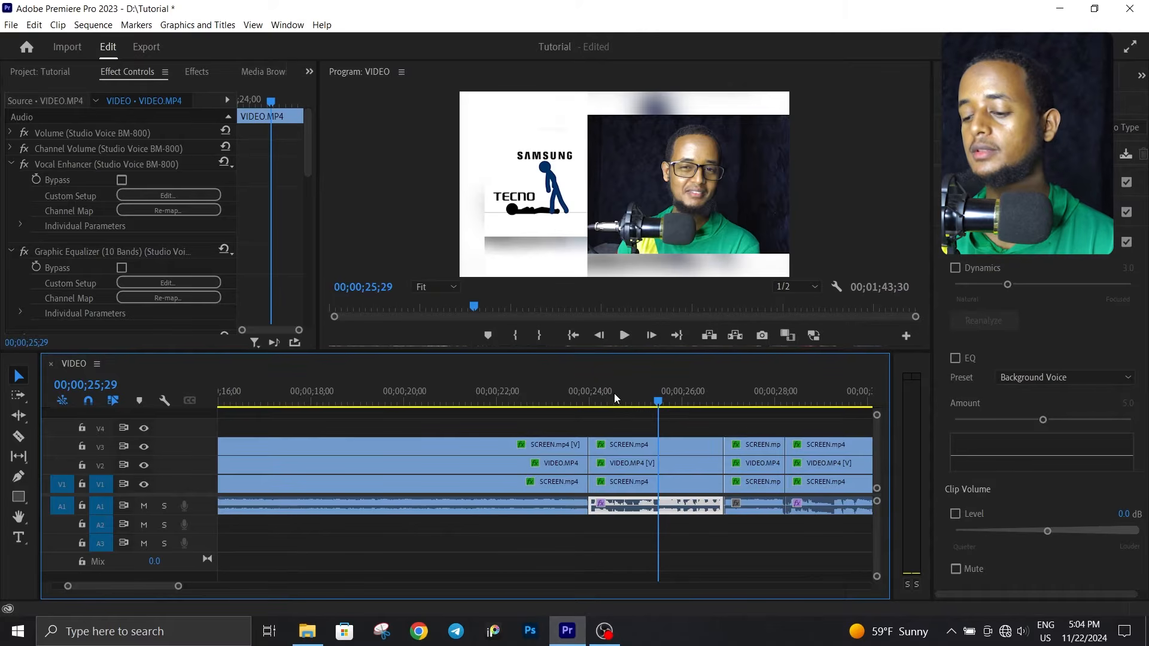
pyautogui.click(573, 390)
pyautogui.press('space')
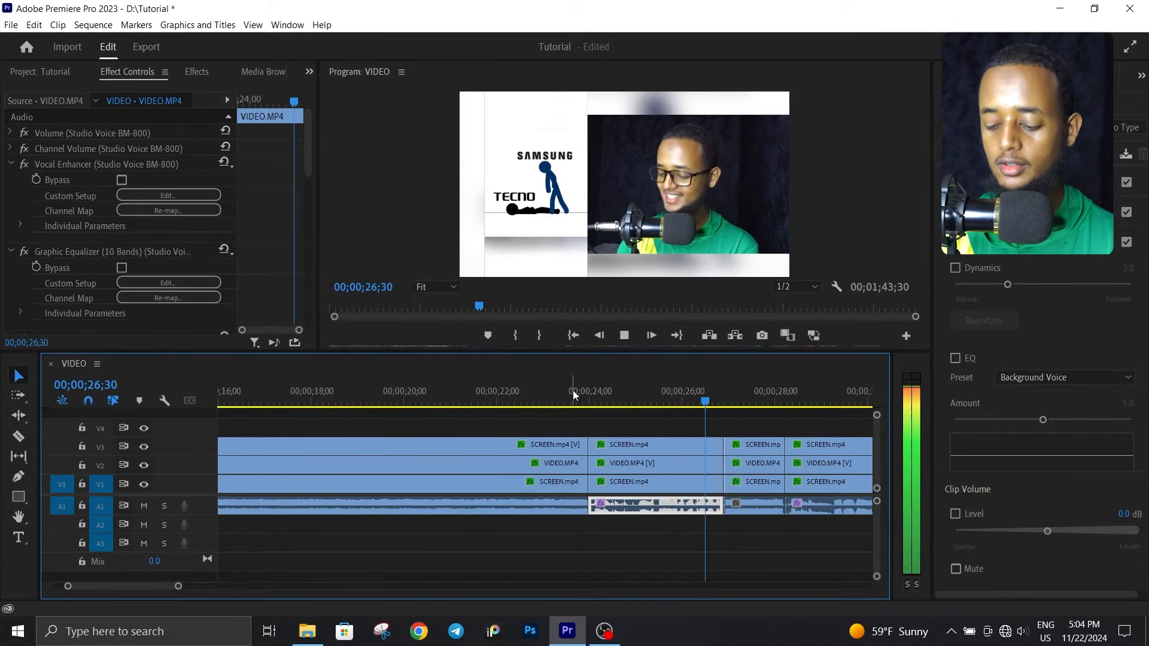
pyautogui.press('space')
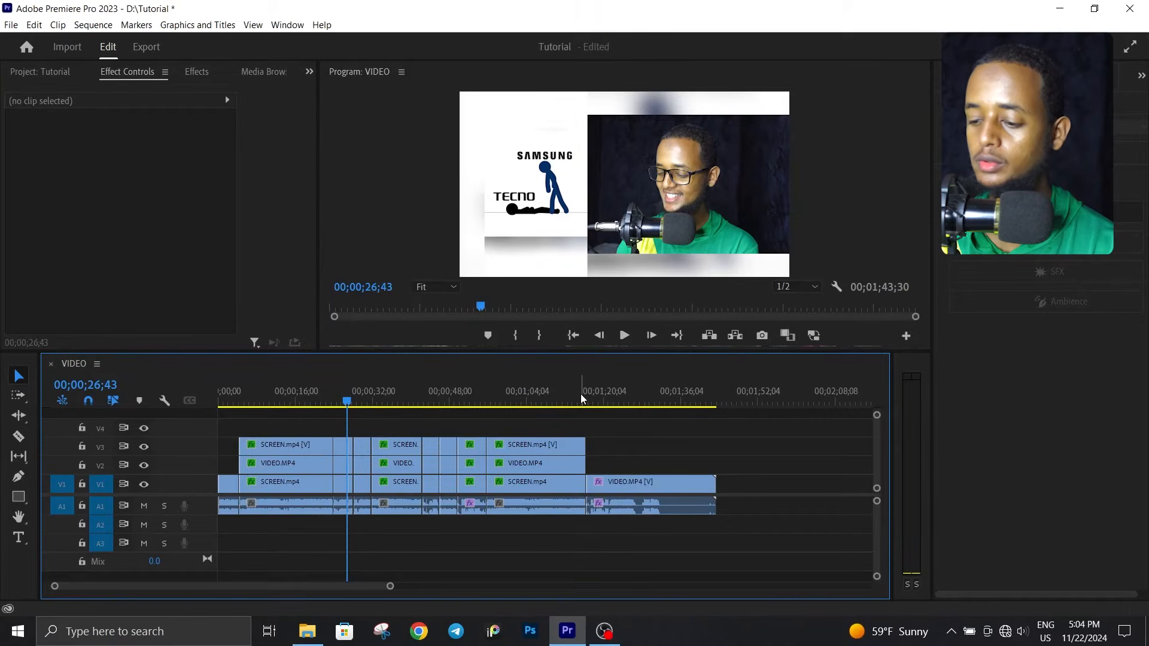
# - Ripple-trim the beginning of the closing VIDEO.MP4 clip on V1 up to 00;01;17;29, closing the gap after the side-by-side segment
pyautogui.moveTo(580, 394); pyautogui.dragTo(593, 394)
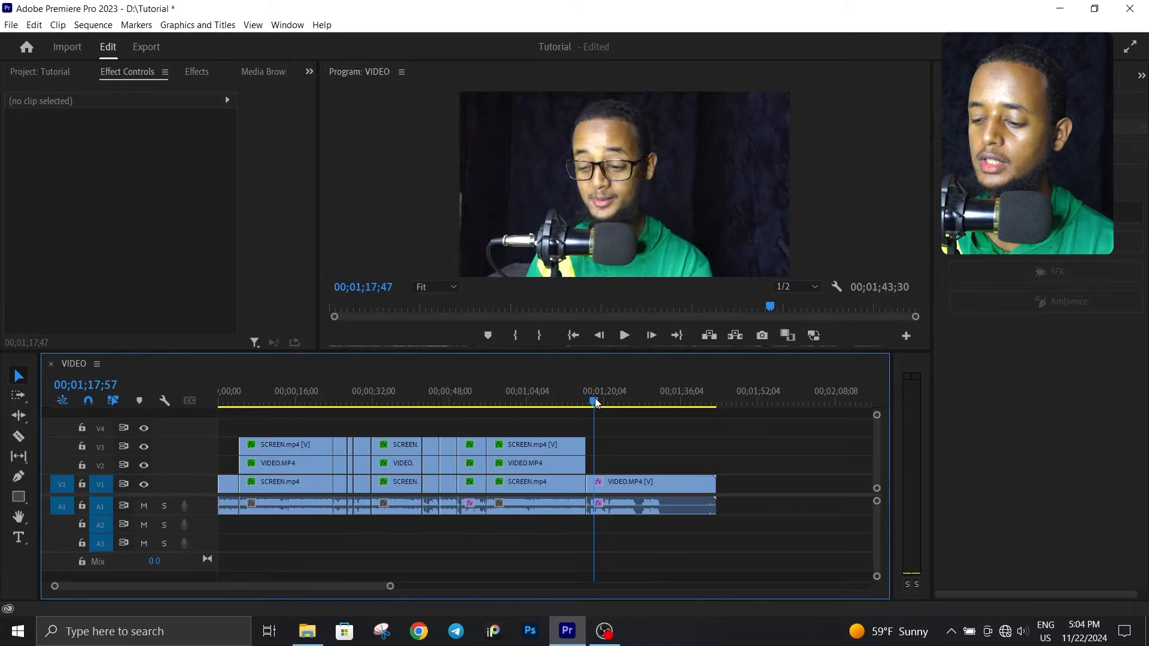
pyautogui.moveTo(390, 587); pyautogui.dragTo(277, 596)
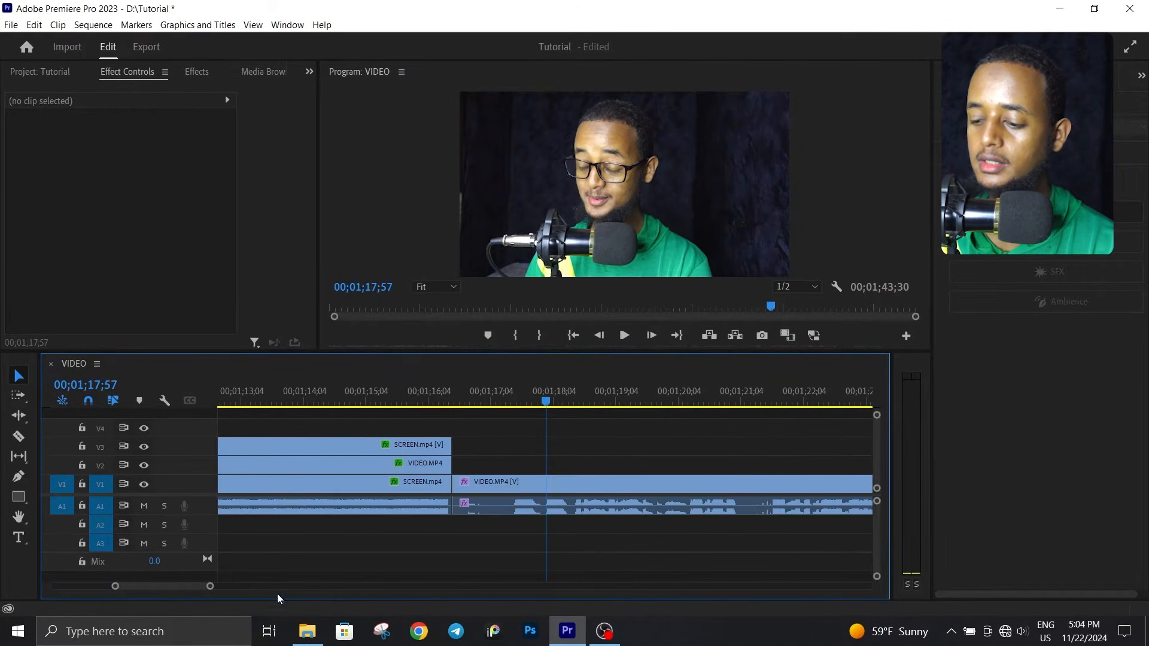
pyautogui.click(517, 397)
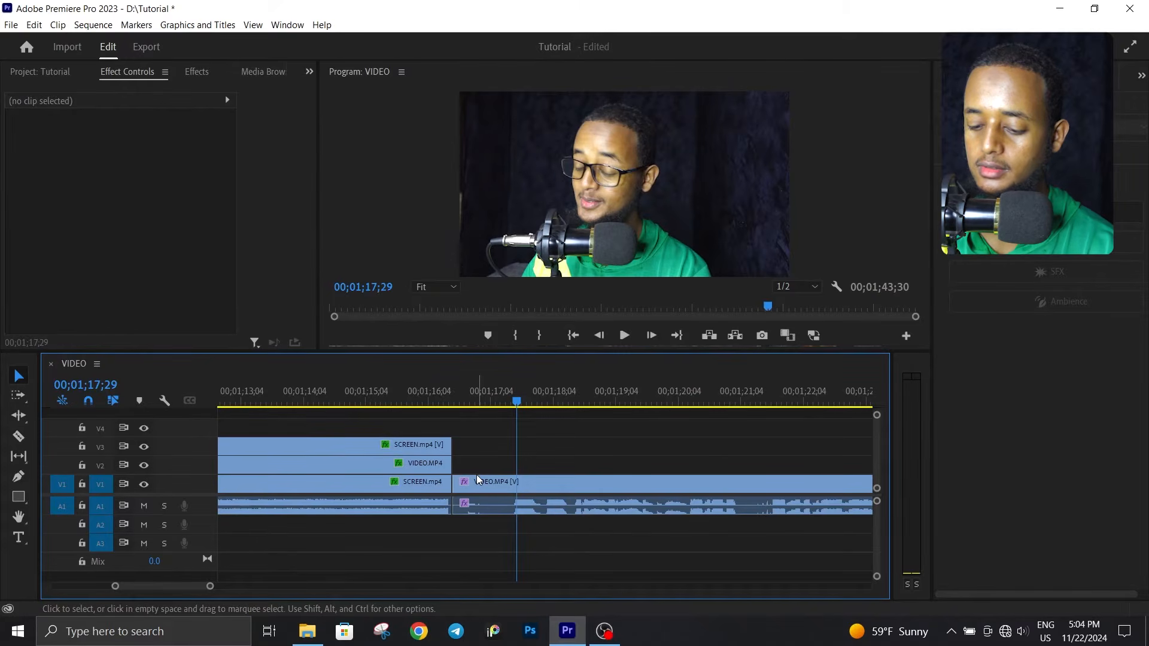
pyautogui.click(513, 400)
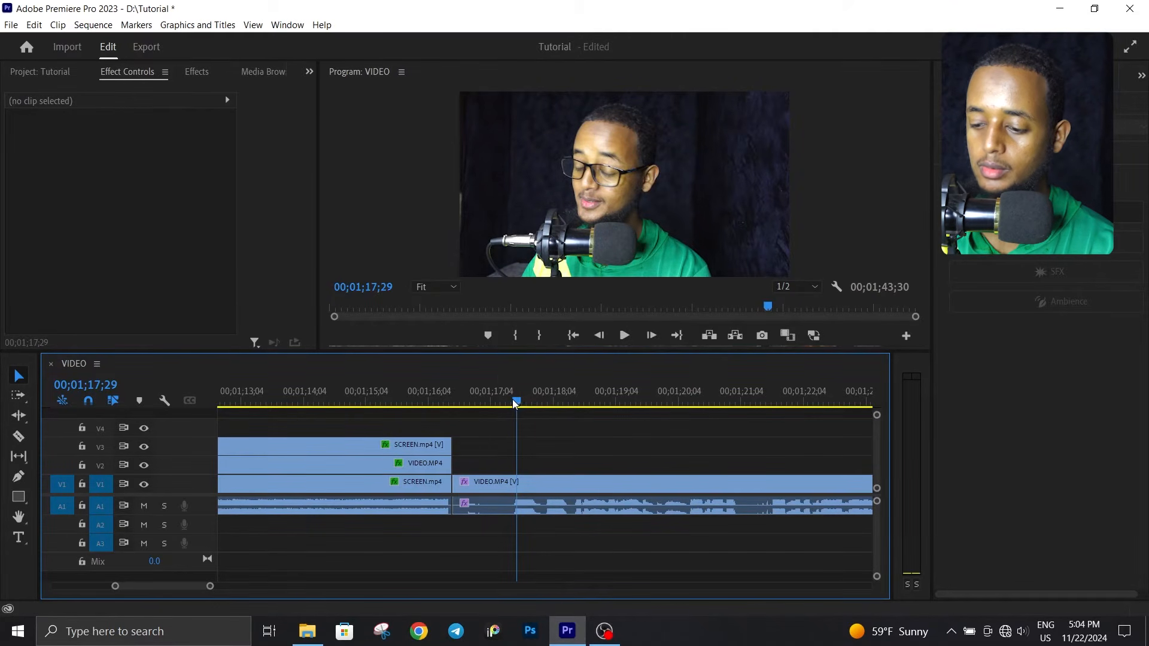
pyautogui.press('Up')
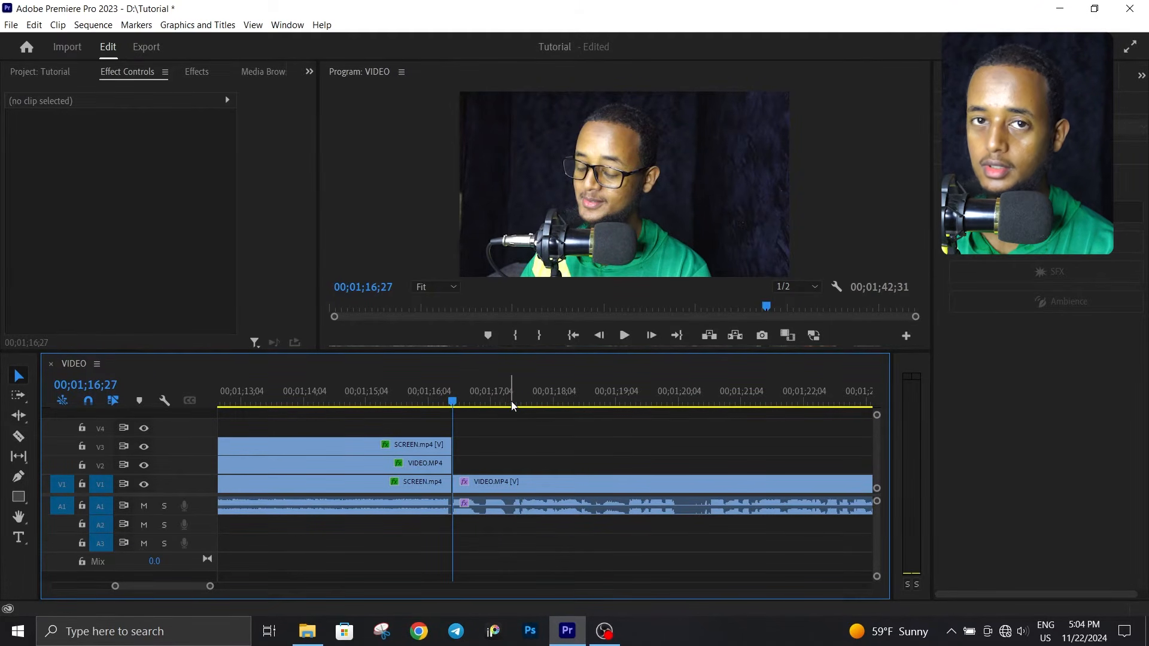
# - Play the closing VIDEO.MP4 clip on V1 and split it with the Razor tool at 00;01;19;13
pyautogui.press('space')
pyautogui.moveTo(210, 586); pyautogui.dragTo(198, 586)
pyautogui.click(19, 436)
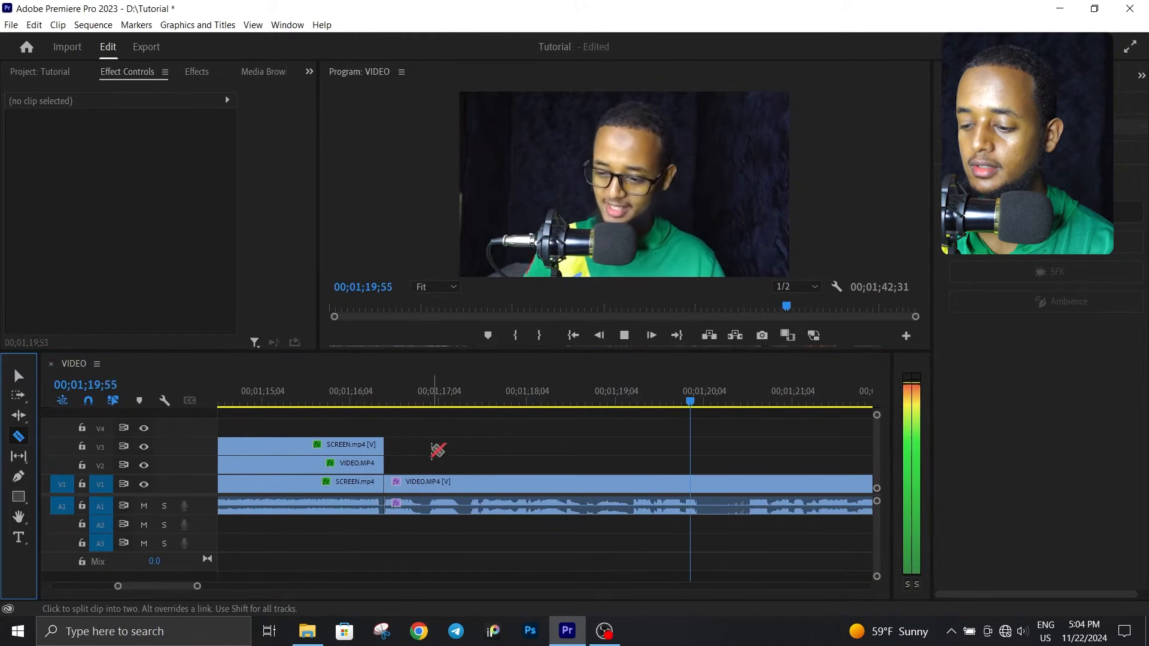
pyautogui.scroll(-1, 476, 438)
pyautogui.press('space')
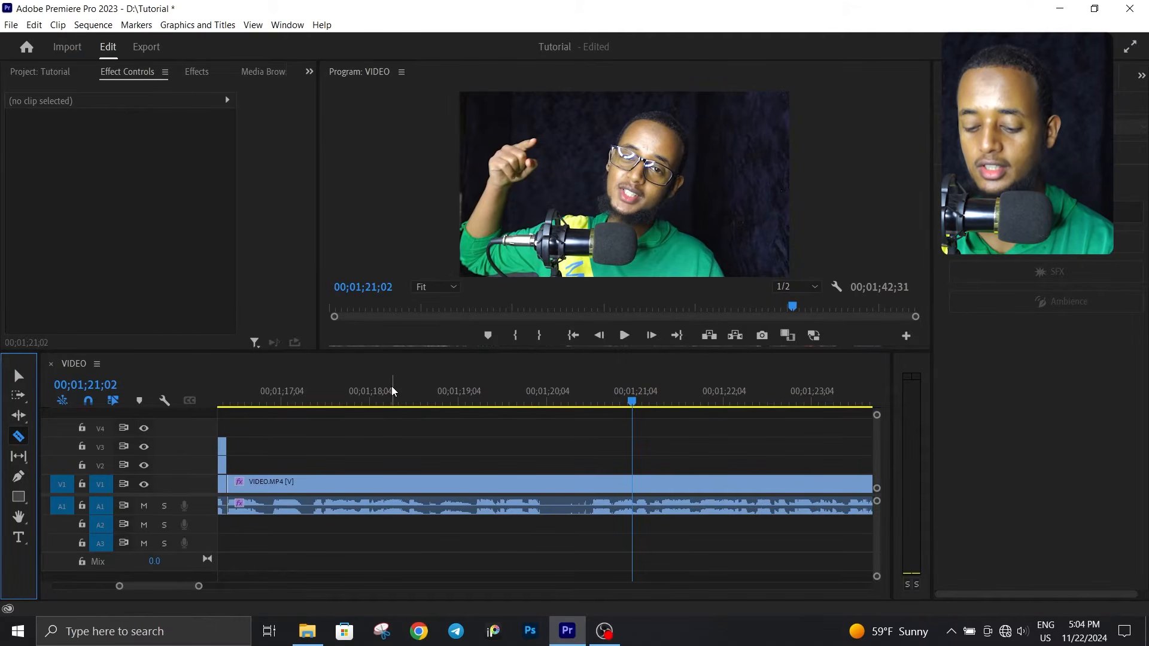
pyautogui.click(389, 390)
pyautogui.press('space')
pyautogui.press('space')
pyautogui.press('space')
pyautogui.press('space')
pyautogui.click(476, 482)
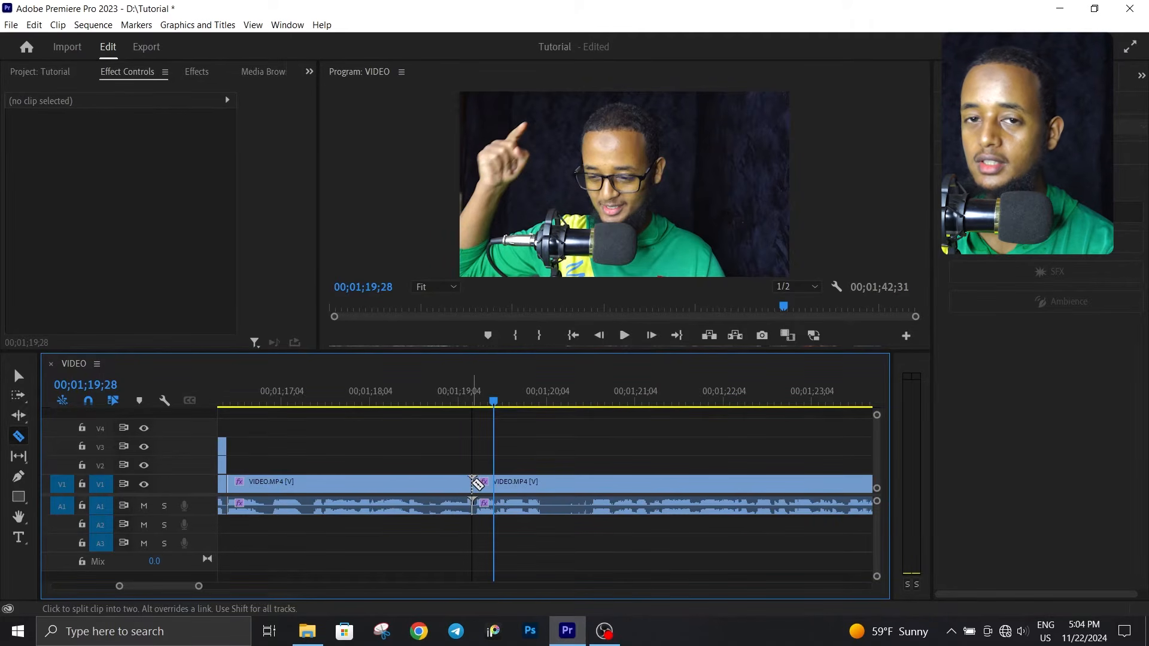
# - Split the closing VIDEO.MP4 clip again at about 00;01;20;30 and ripple delete the short segment between the two cuts
pyautogui.press('space')
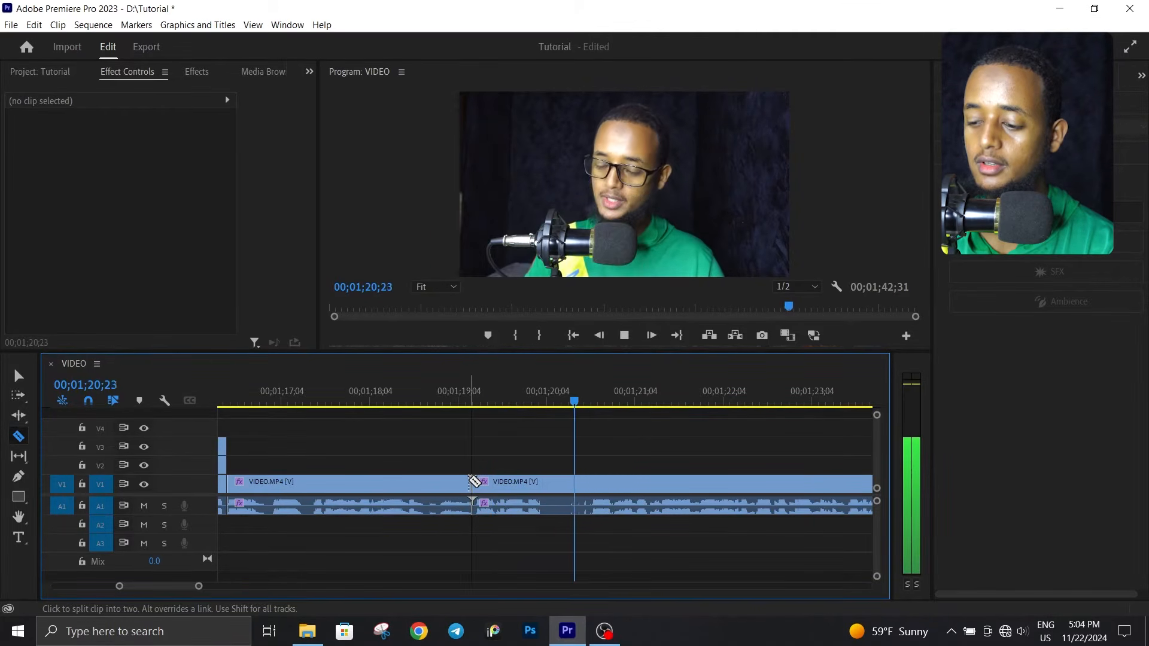
pyautogui.click(587, 482)
pyautogui.press('space')
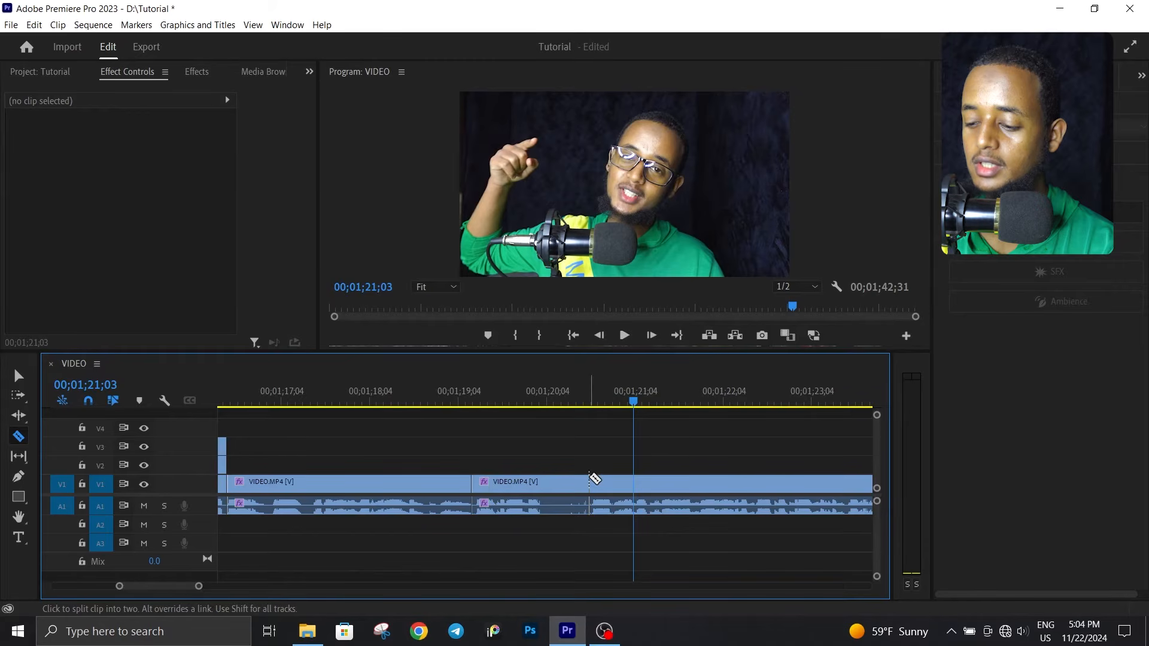
pyautogui.rightClick(547, 483)
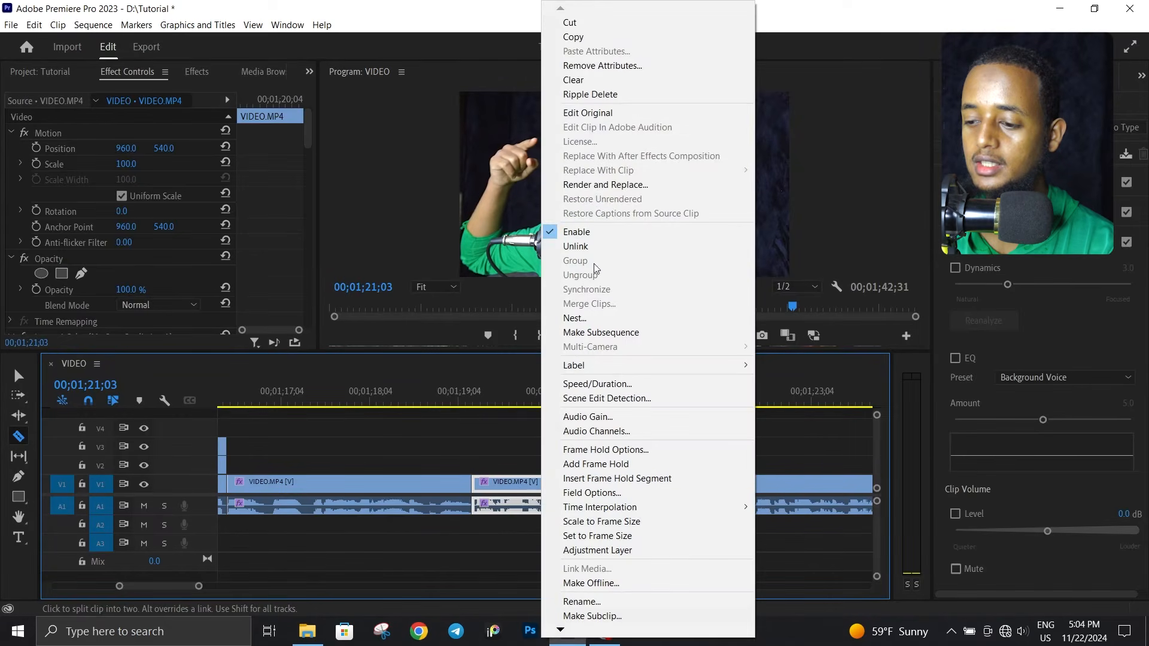
pyautogui.click(583, 94)
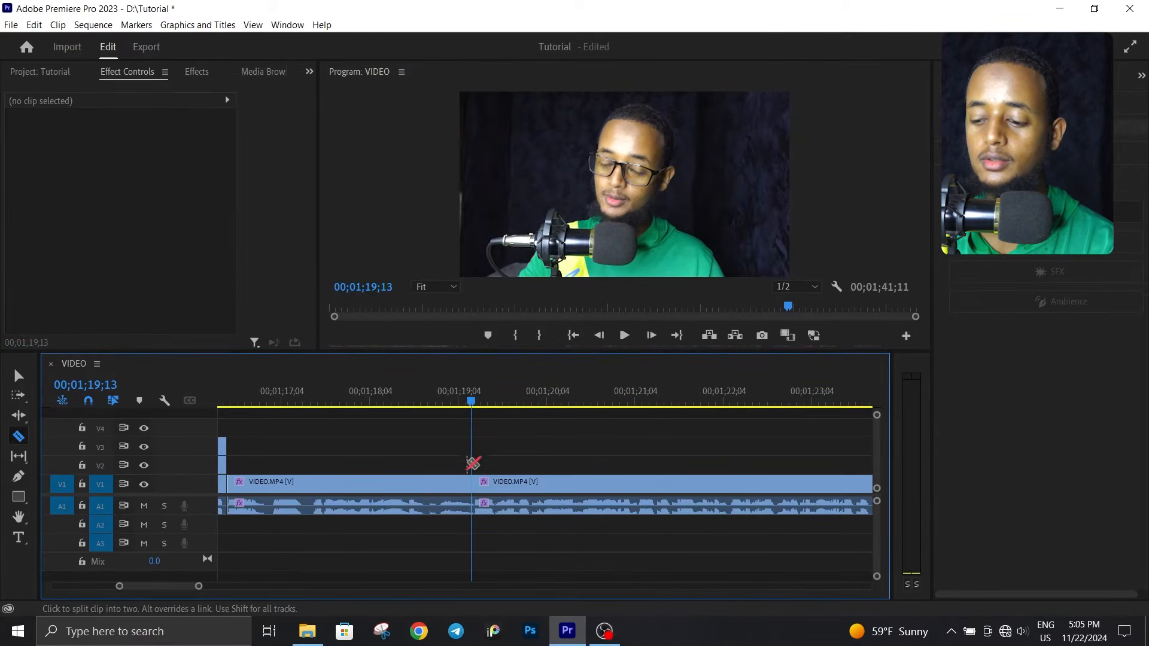
# - Play on from 00;01;18;11, split the closing VIDEO.MP4 clip at 00;01;24;23 and clear everything after the cut
pyautogui.click(381, 400)
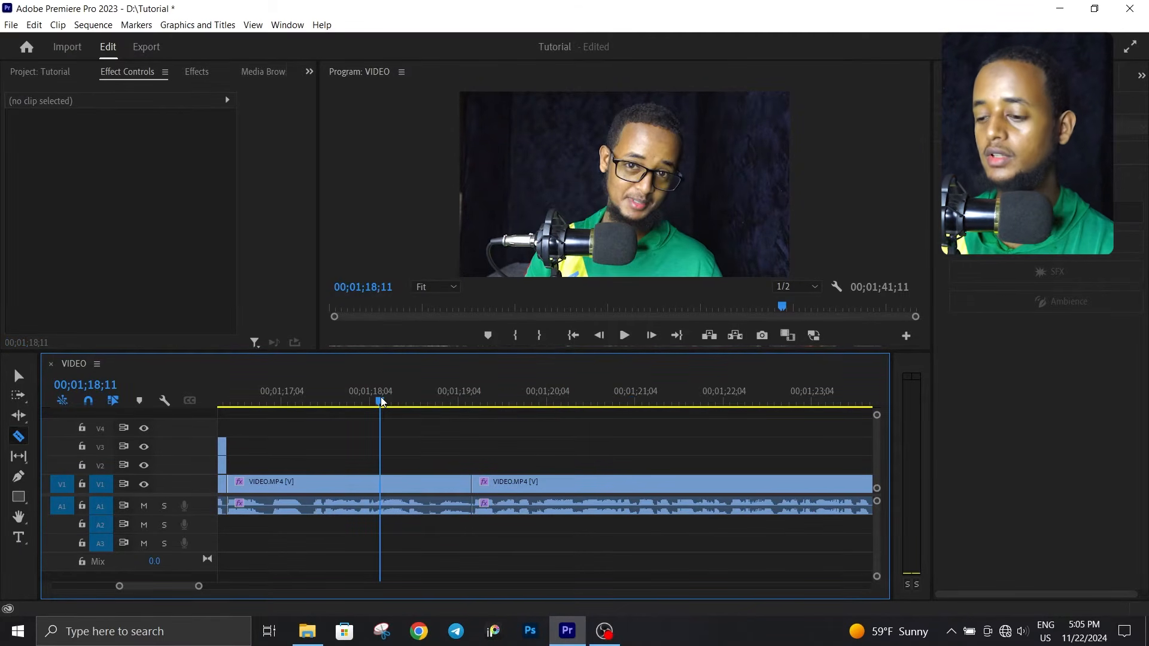
pyautogui.press('space')
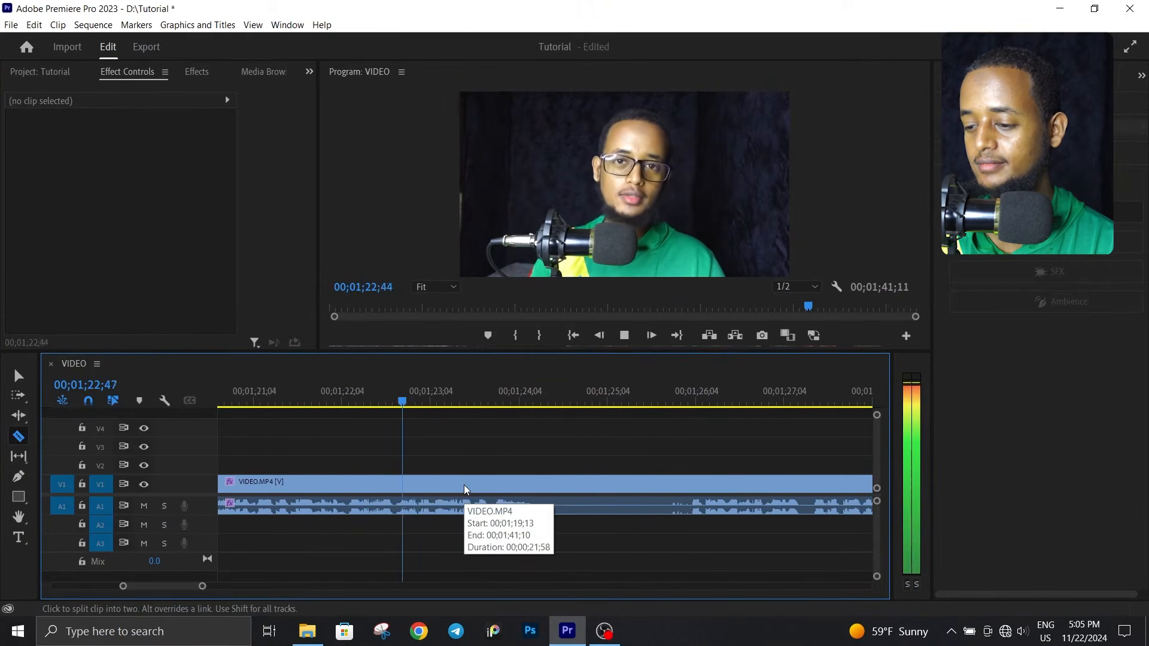
pyautogui.press('space')
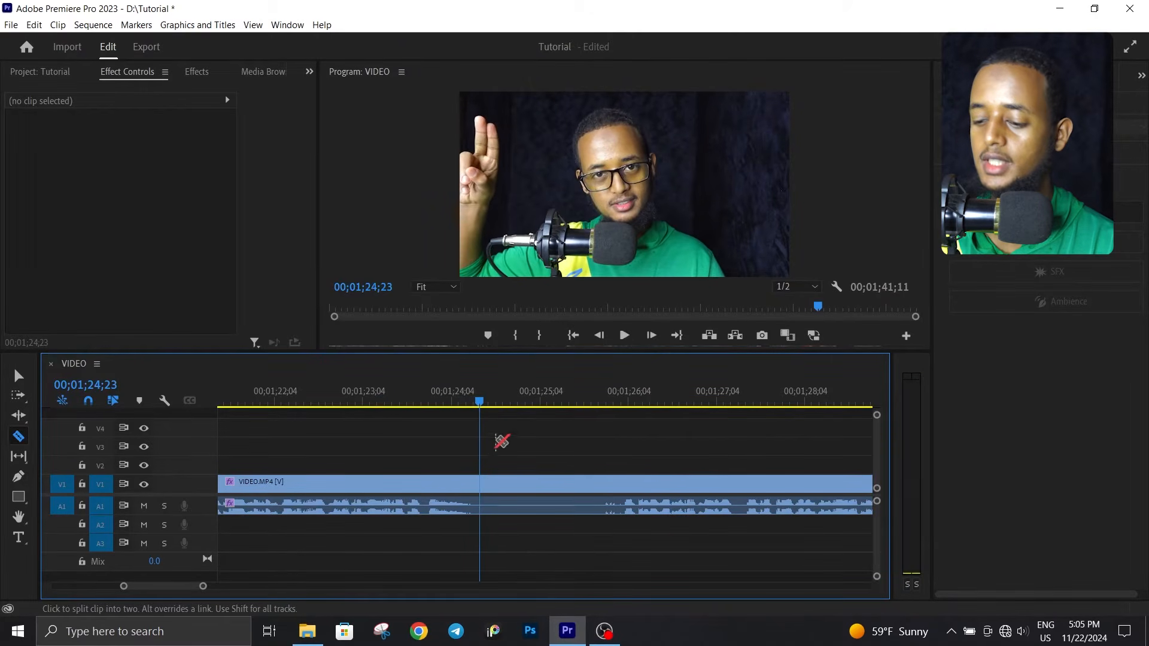
pyautogui.click(479, 483)
pyautogui.rightClick(518, 489)
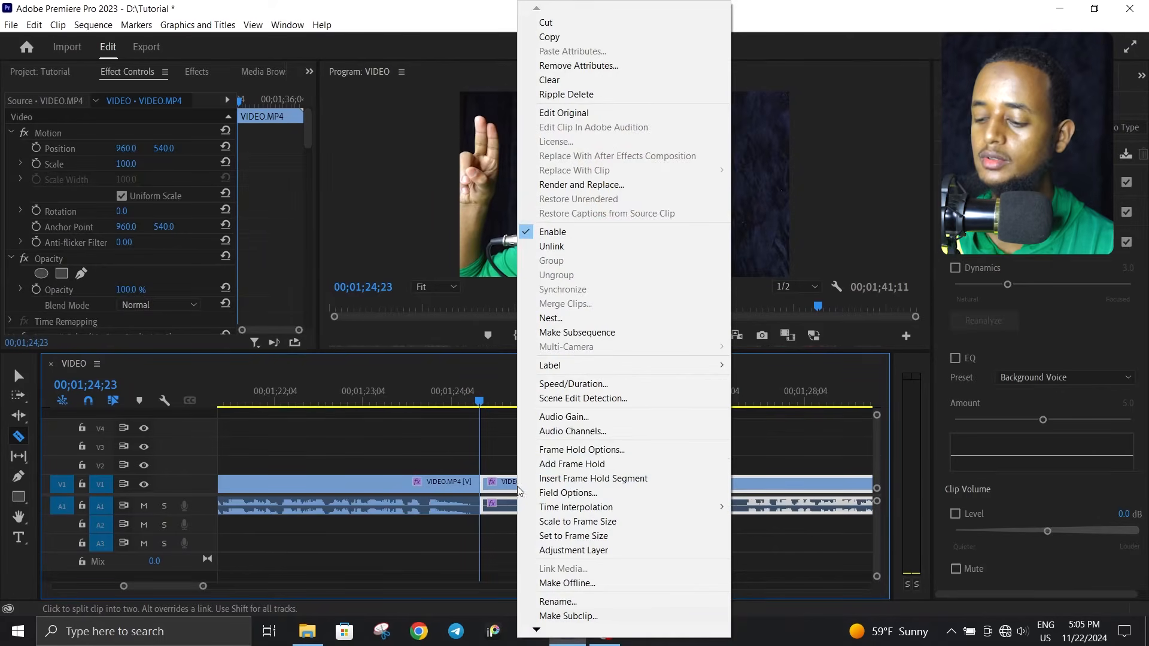
pyautogui.click(549, 79)
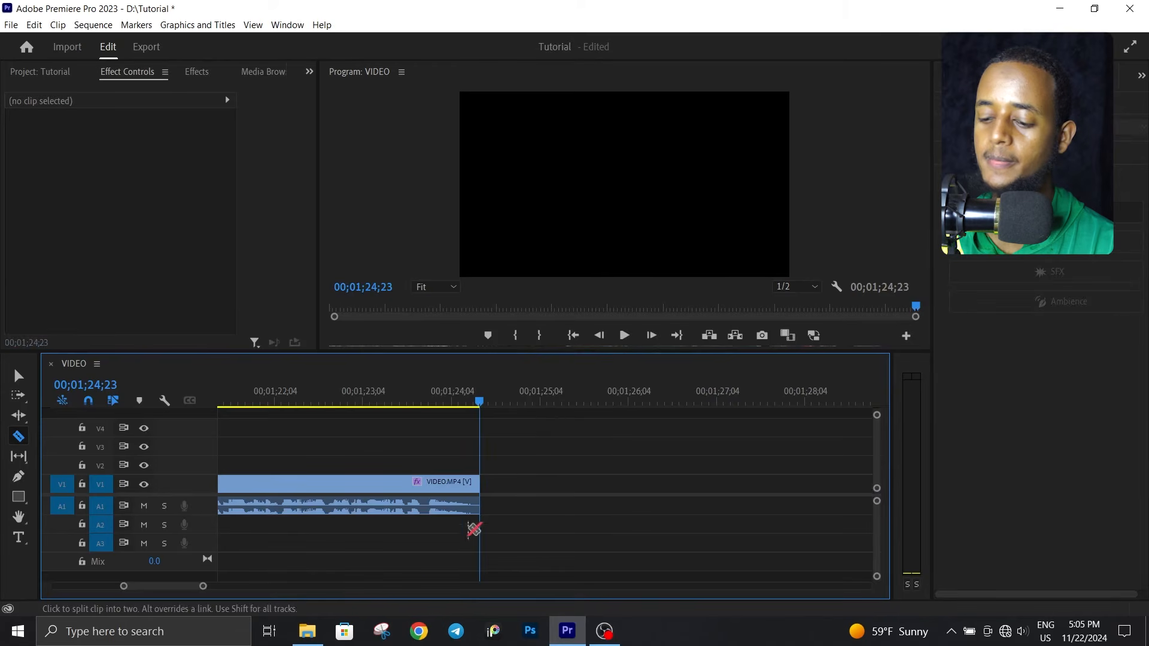
# - Show the project items, switch back to the Selection tool and return the playhead to the start of the sequence
pyautogui.moveTo(203, 586); pyautogui.dragTo(397, 521)
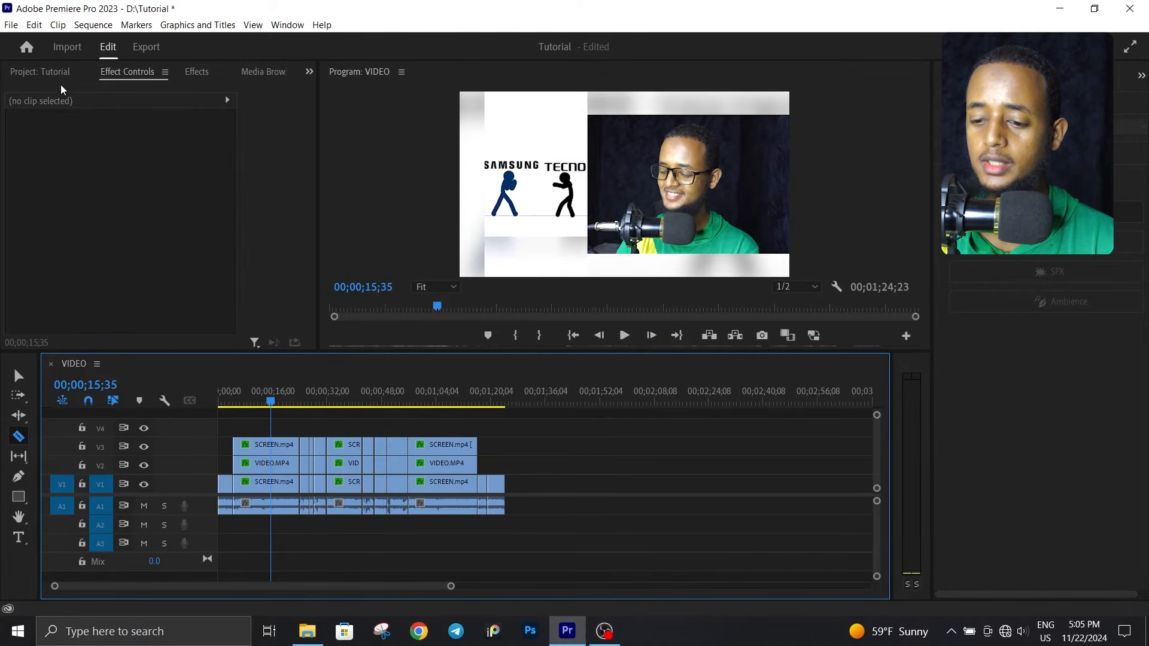
pyautogui.click(55, 72)
pyautogui.click(13, 381)
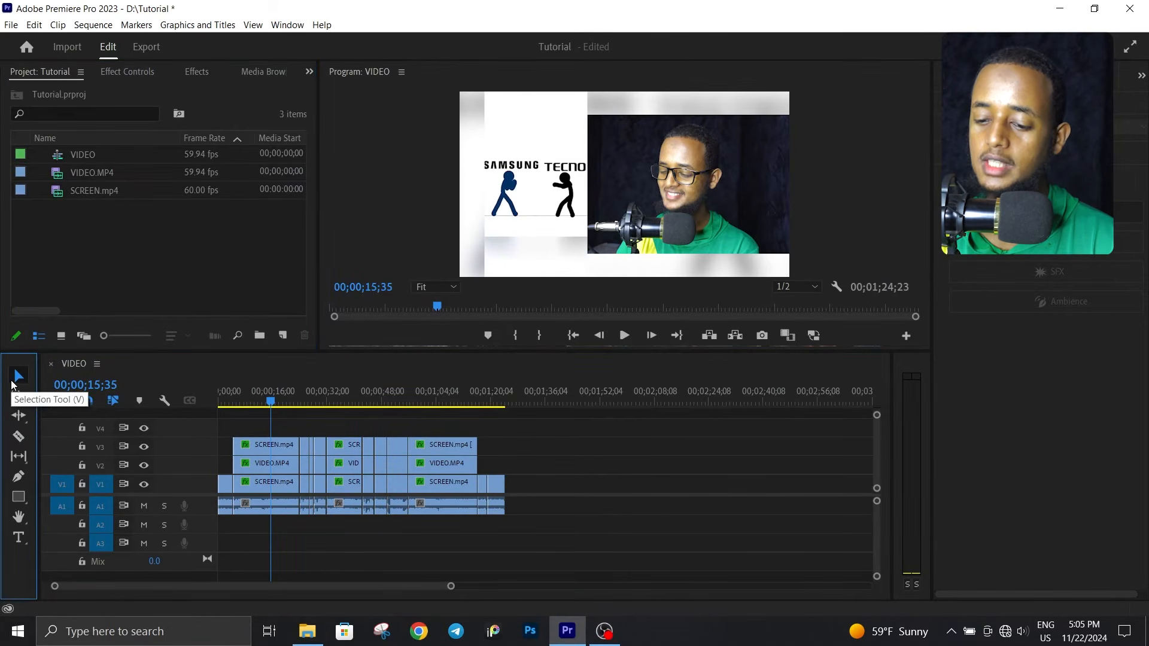
pyautogui.click(245, 392)
pyautogui.press('Home')
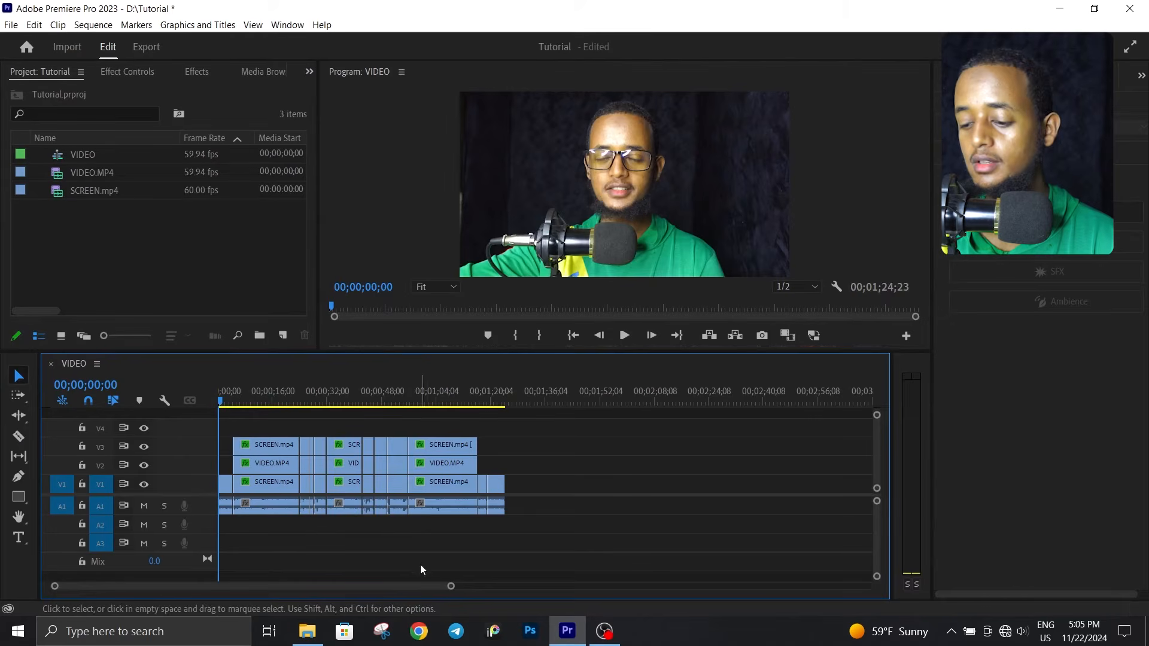
pyautogui.moveTo(451, 586); pyautogui.dragTo(384, 588)
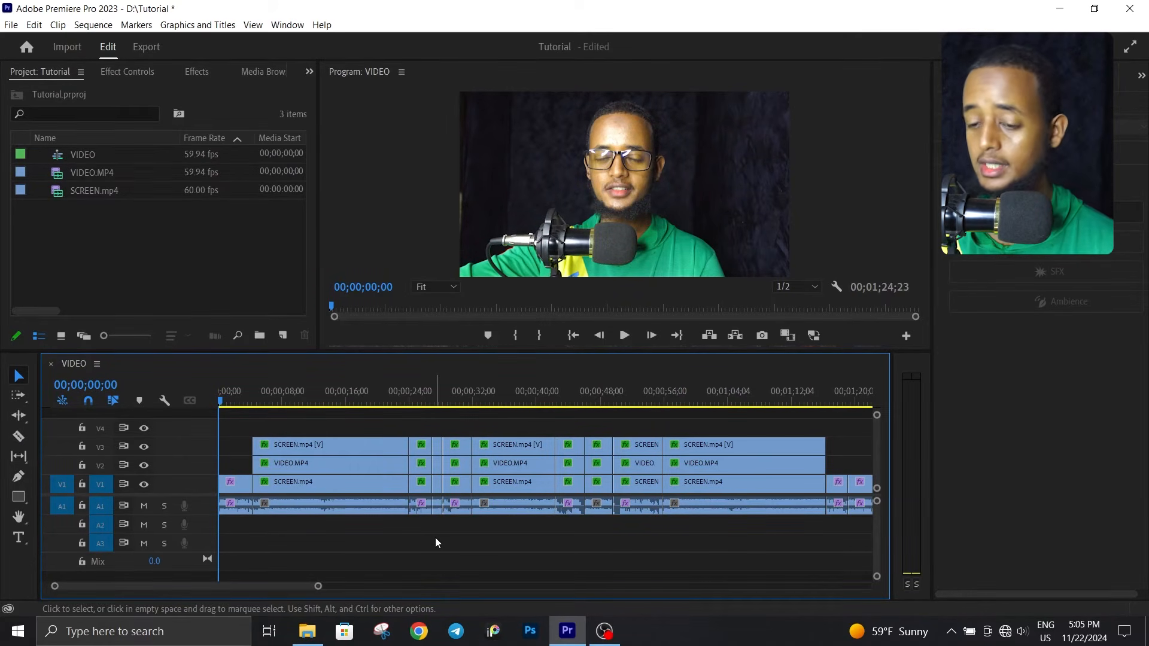
pyautogui.click(11, 25)
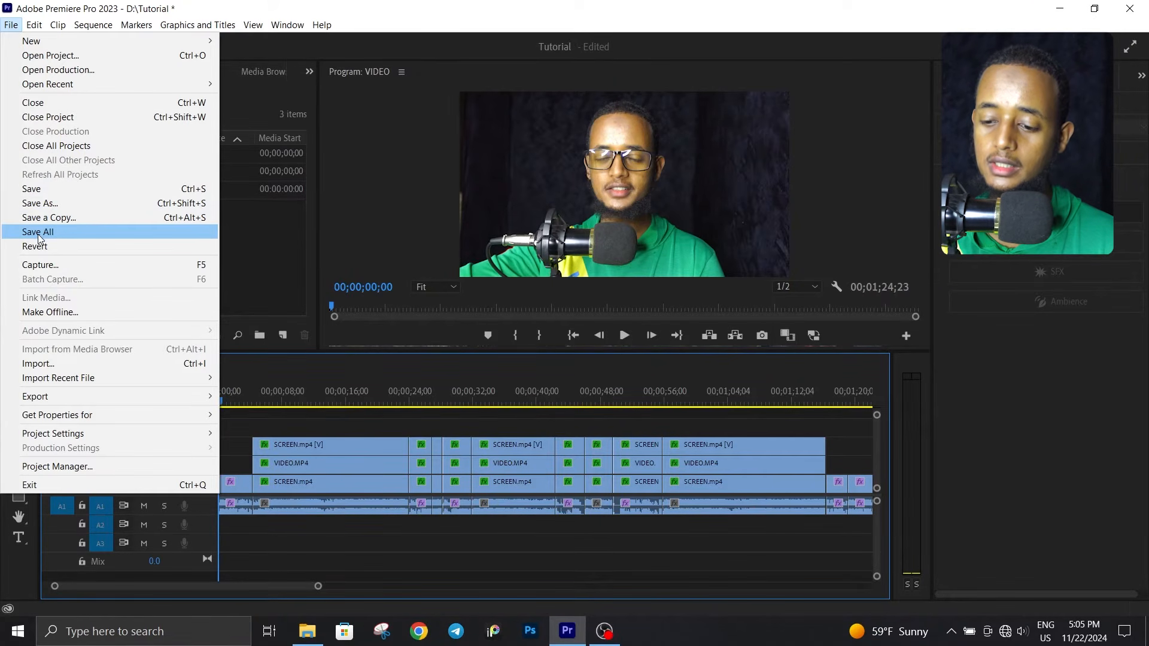
pyautogui.moveTo(61, 405)
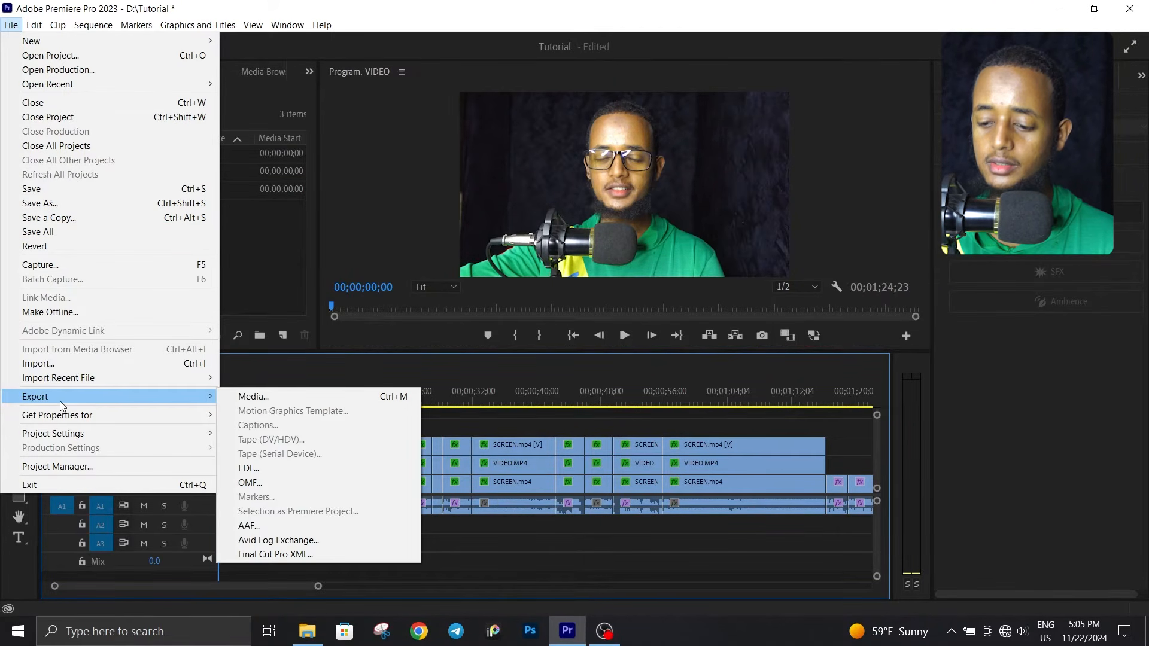
pyautogui.click(266, 397)
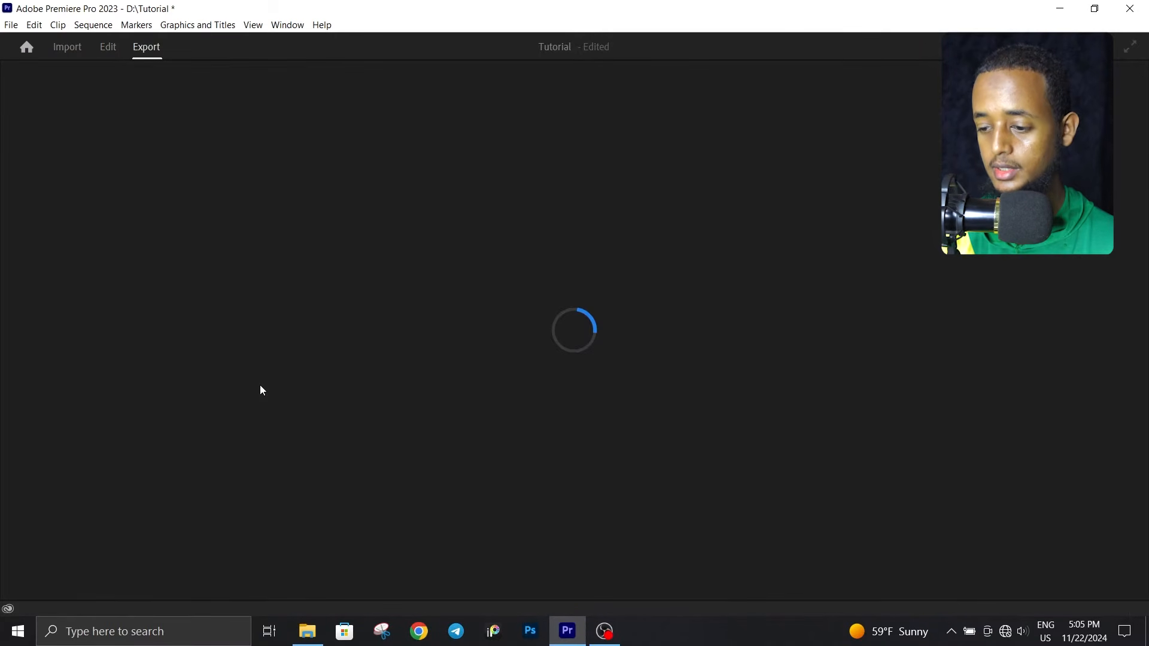
pyautogui.click(107, 48)
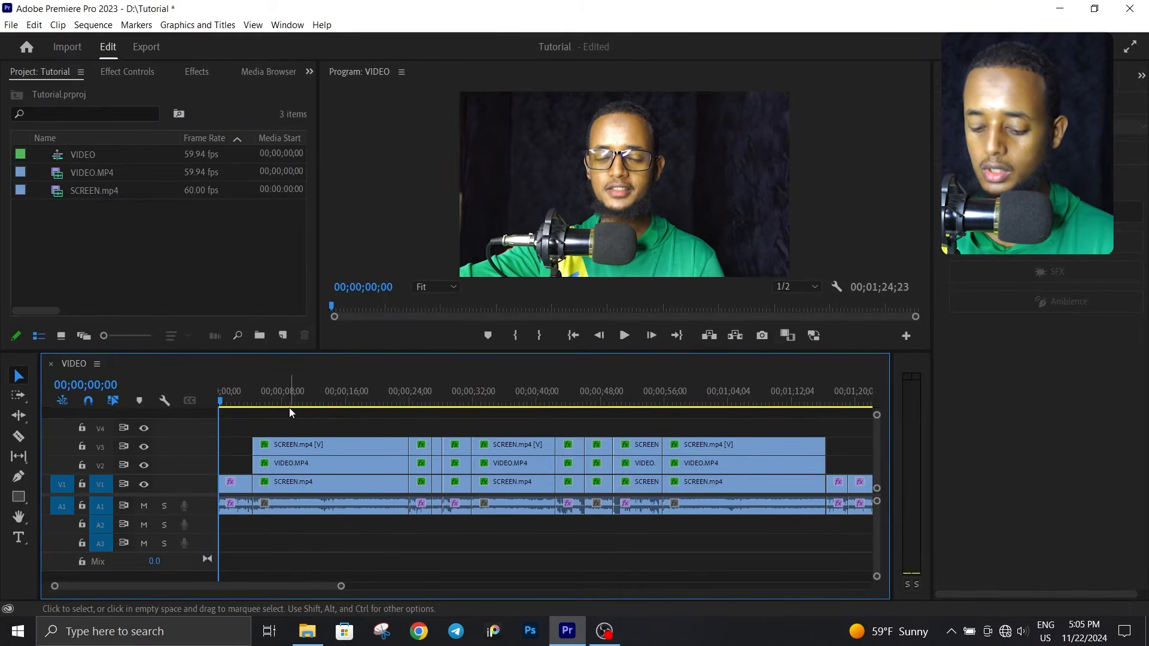
# - Open the sequence's export settings and name the output file Smart phones Fight, keeping the D:\02 Premiere Pro Edited\ location
pyautogui.hotkey('ctrl', 'm')
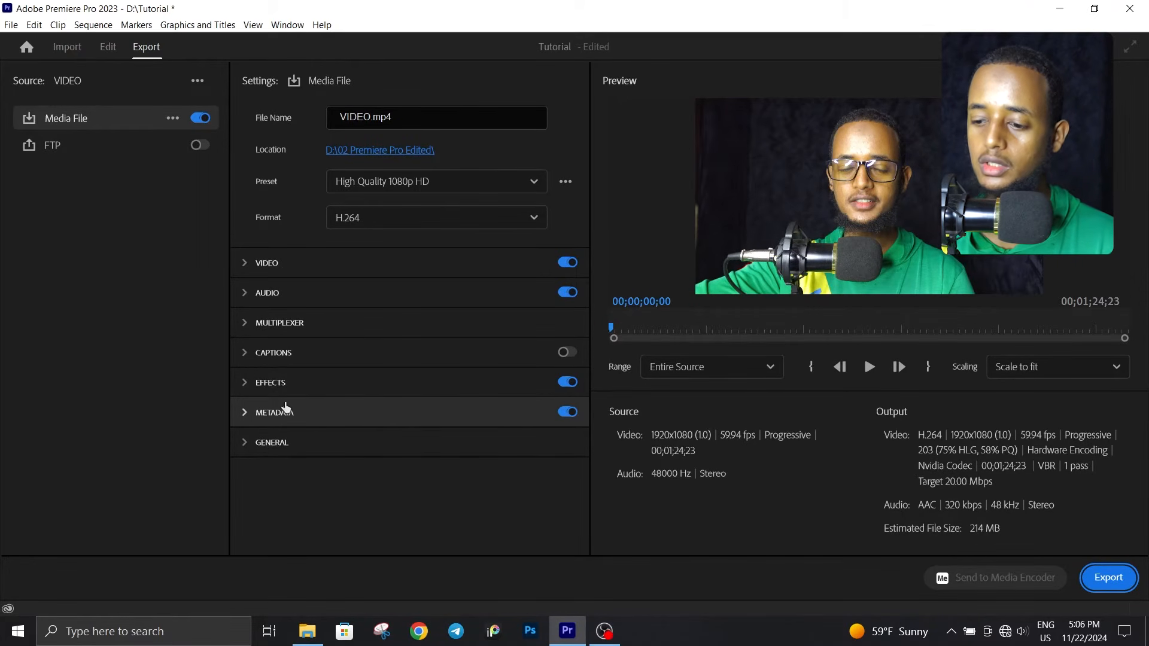
pyautogui.doubleClick(369, 115)
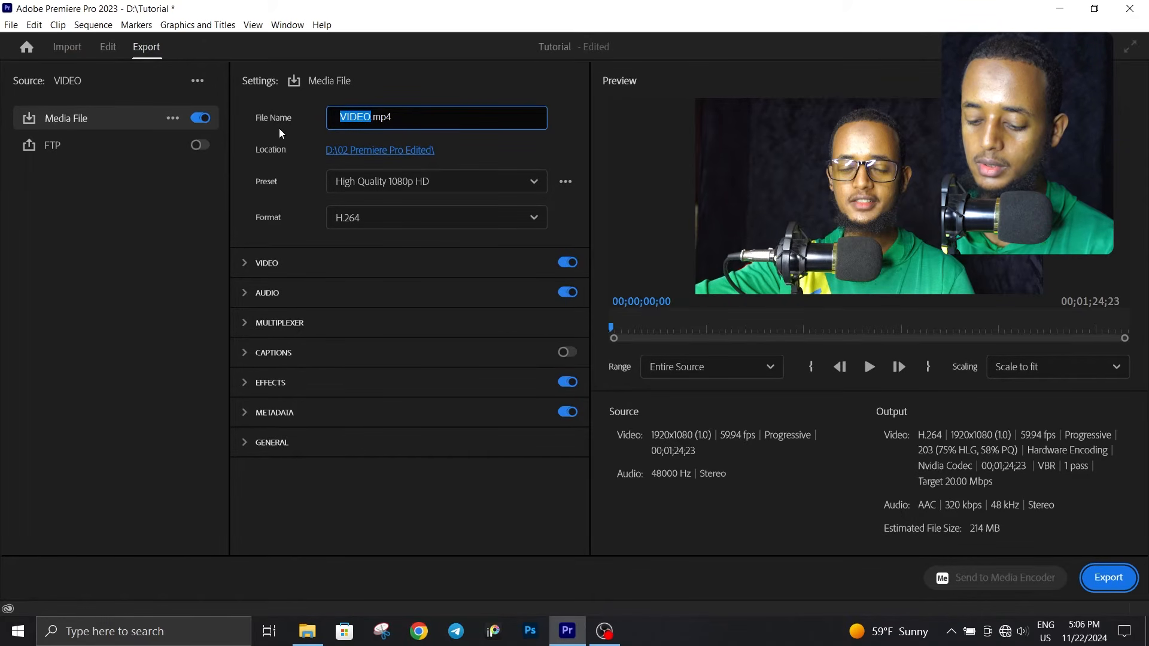
pyautogui.write('Smart phones Fight')
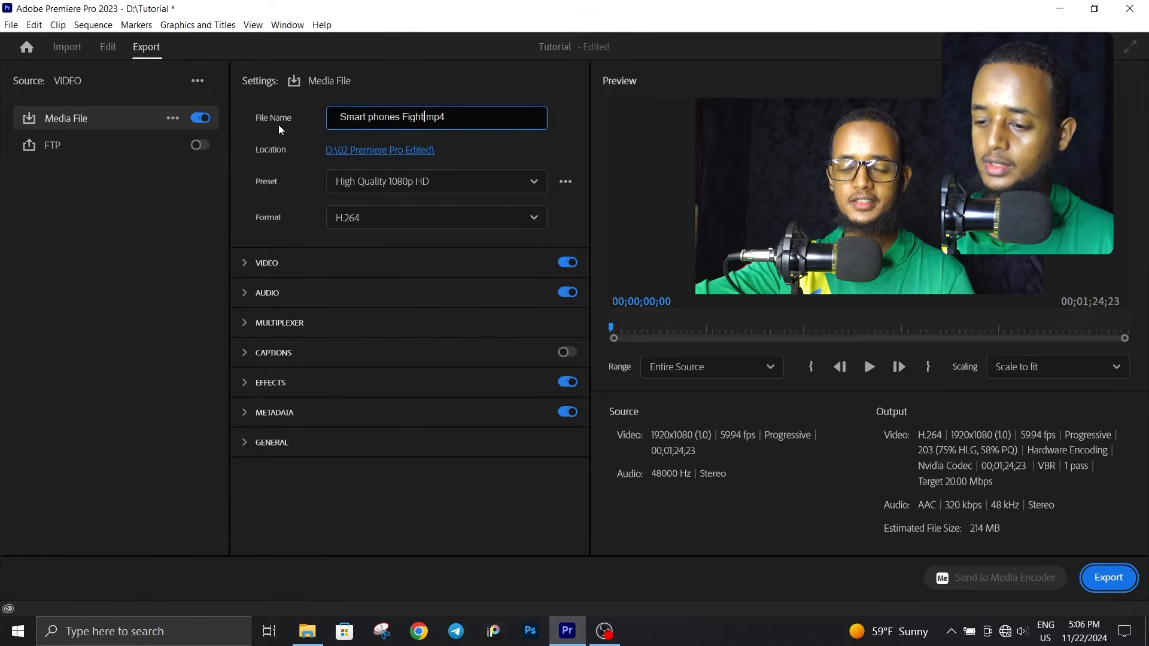
pyautogui.click(368, 145)
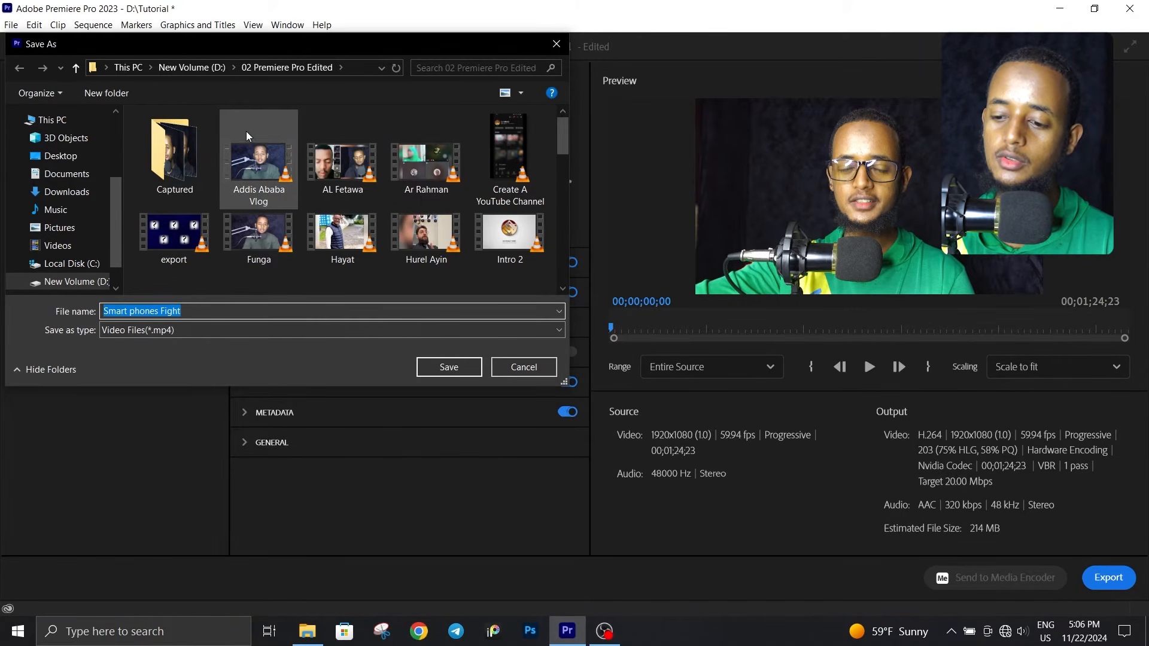
pyautogui.click(525, 372)
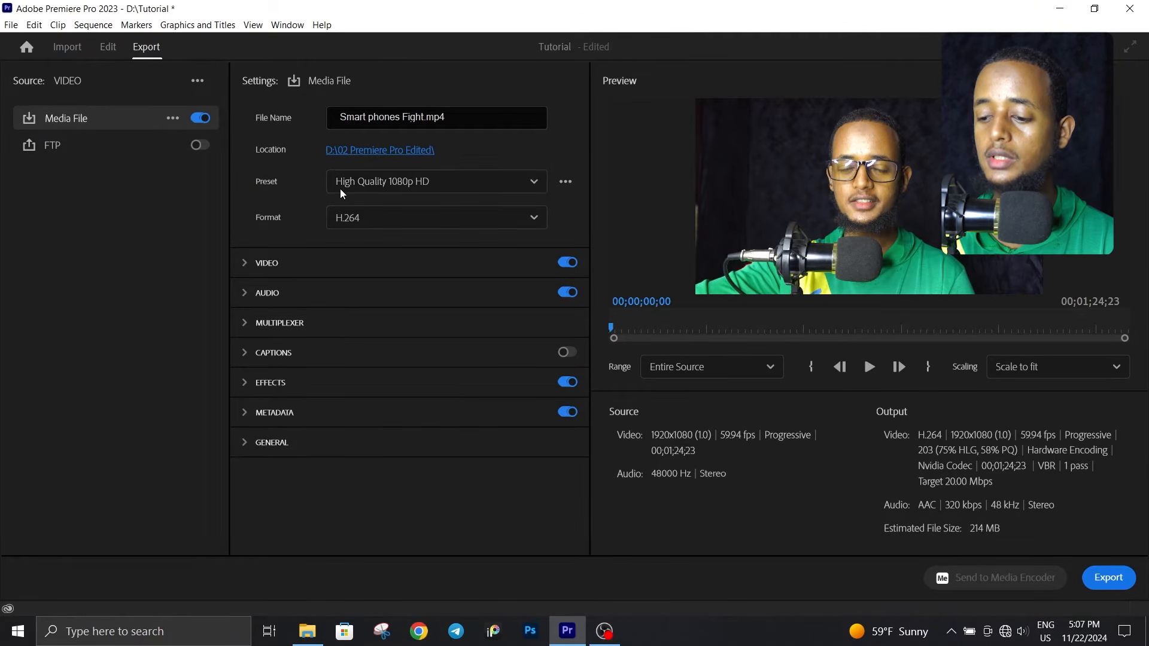
# - Try the Match Source presets Adaptive Low Bitrate, Adaptive Medium Bitrate and Adaptive High Bitrate to compare their estimated file sizes
pyautogui.click(422, 183)
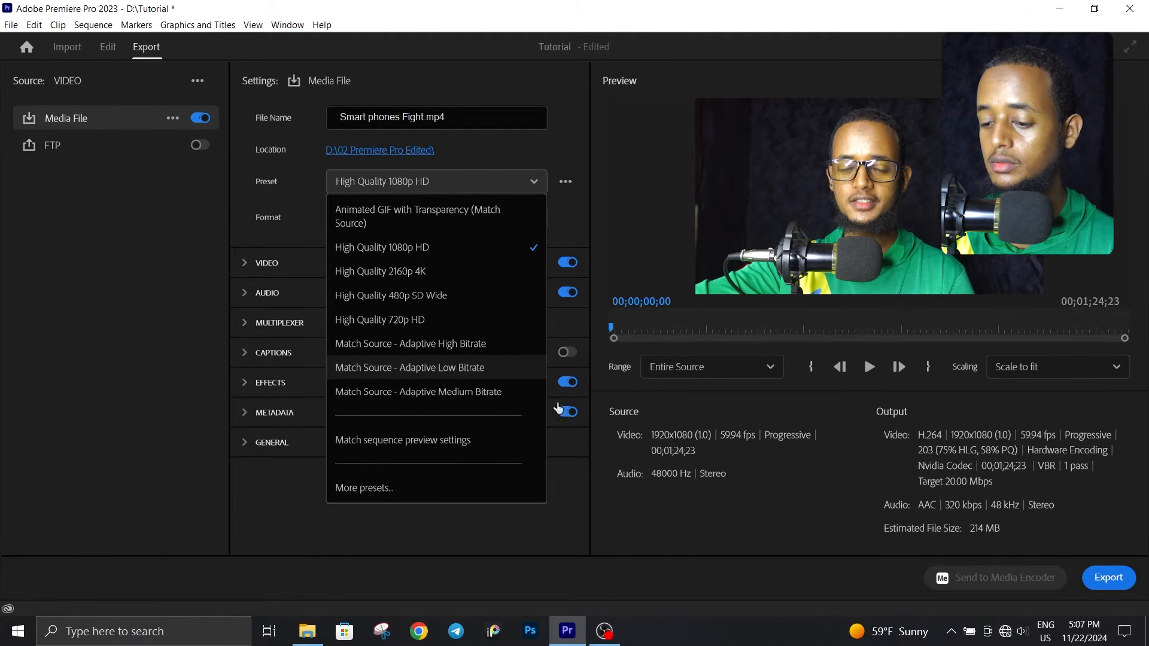
pyautogui.click(420, 369)
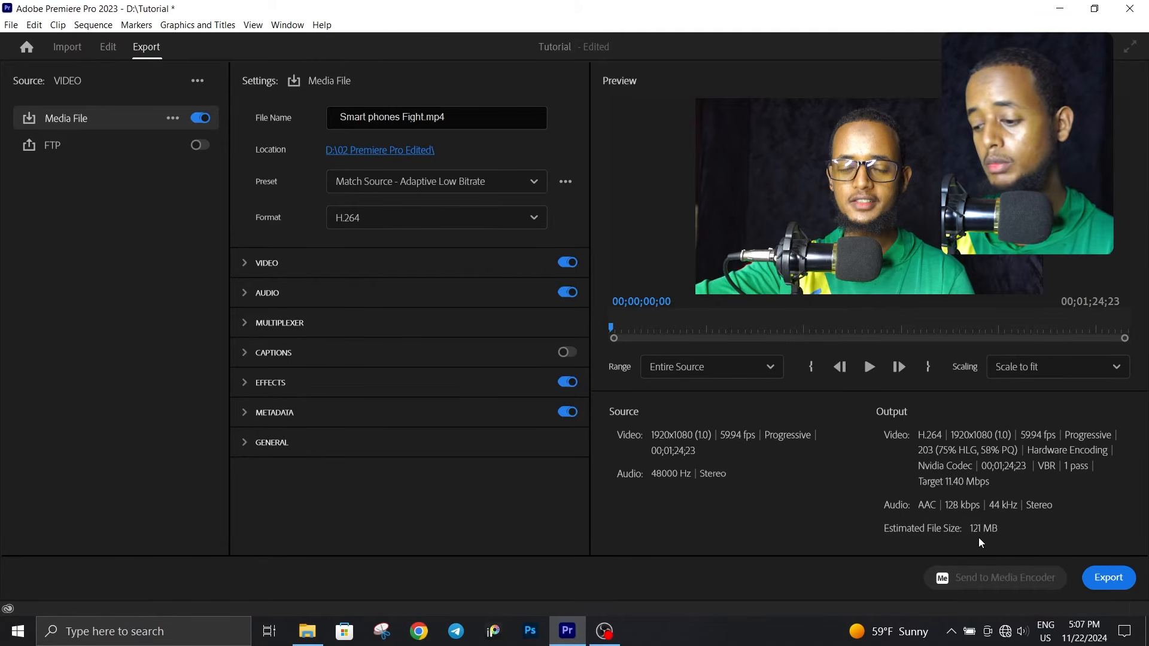
pyautogui.click(398, 181)
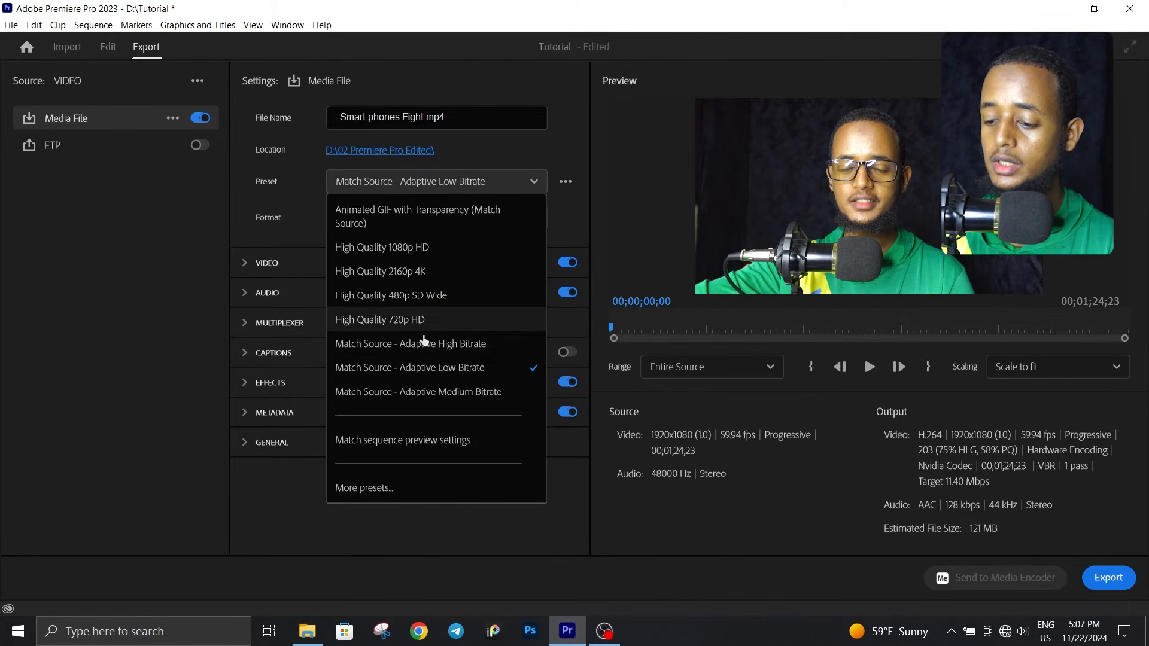
pyautogui.click(837, 472)
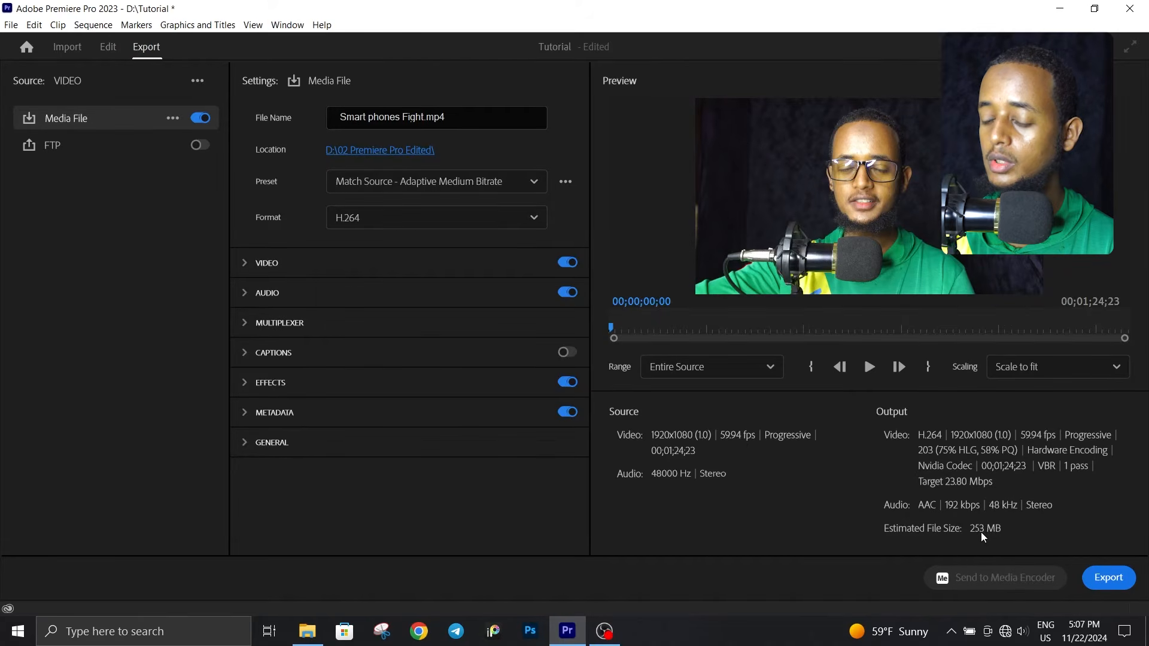
pyautogui.click(525, 179)
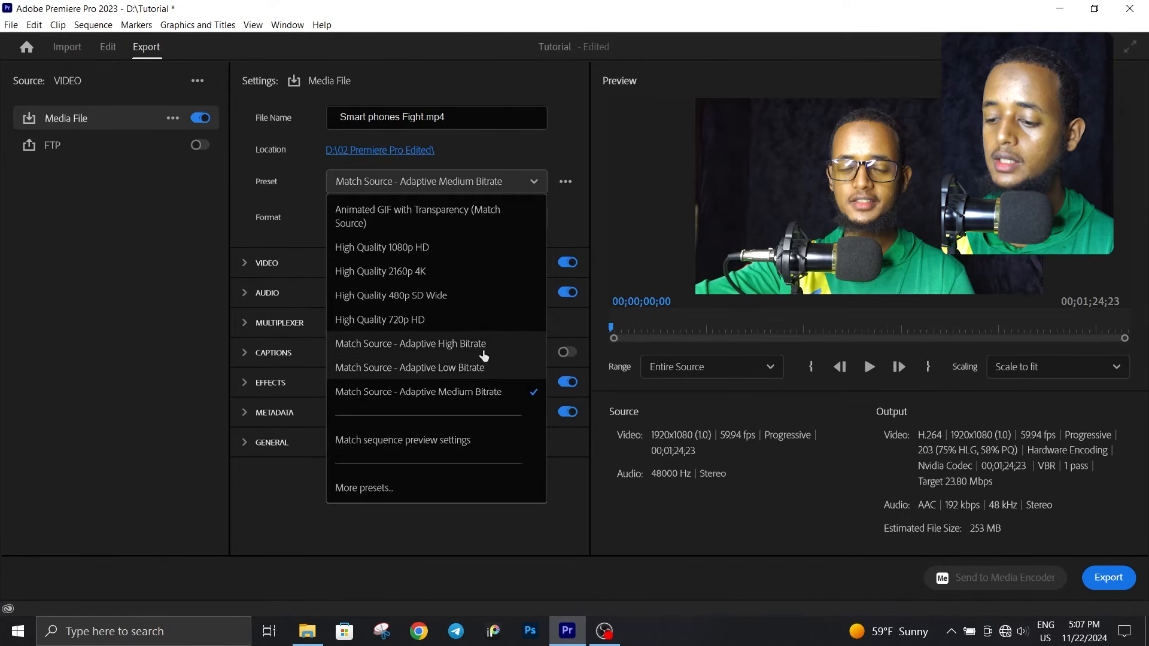
pyautogui.click(484, 340)
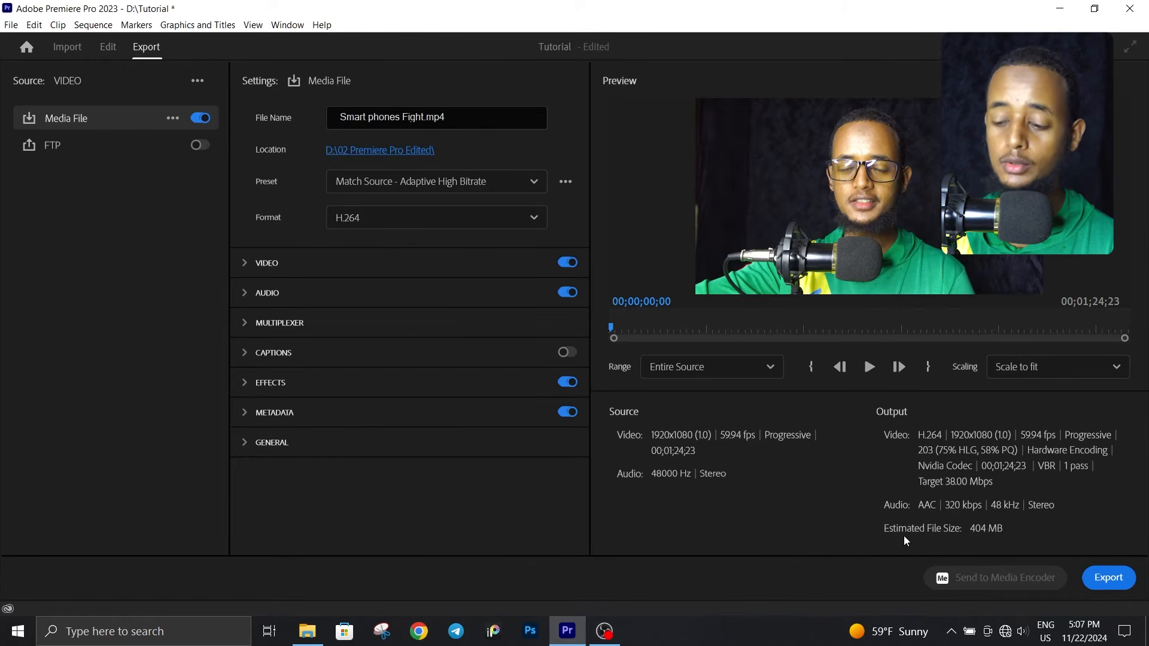
# - Set the export preset to Match Source - Adaptive Low Bitrate with the H.264 format and scrub the preview to its end
pyautogui.click(497, 181)
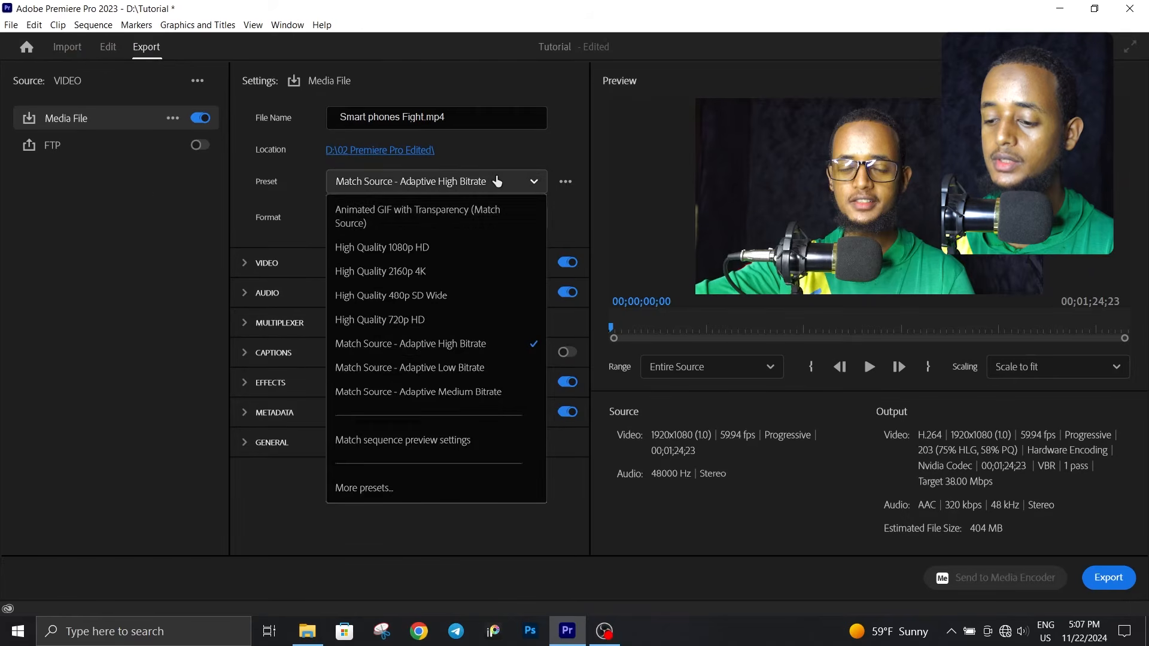
pyautogui.click(439, 368)
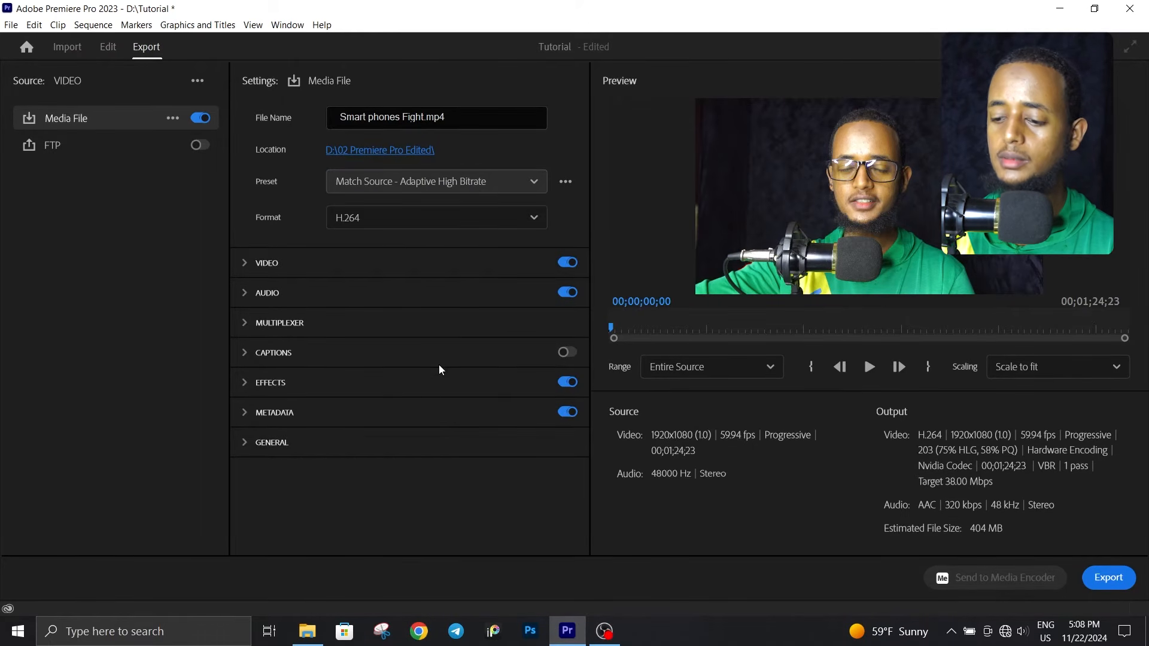
pyautogui.click(350, 223)
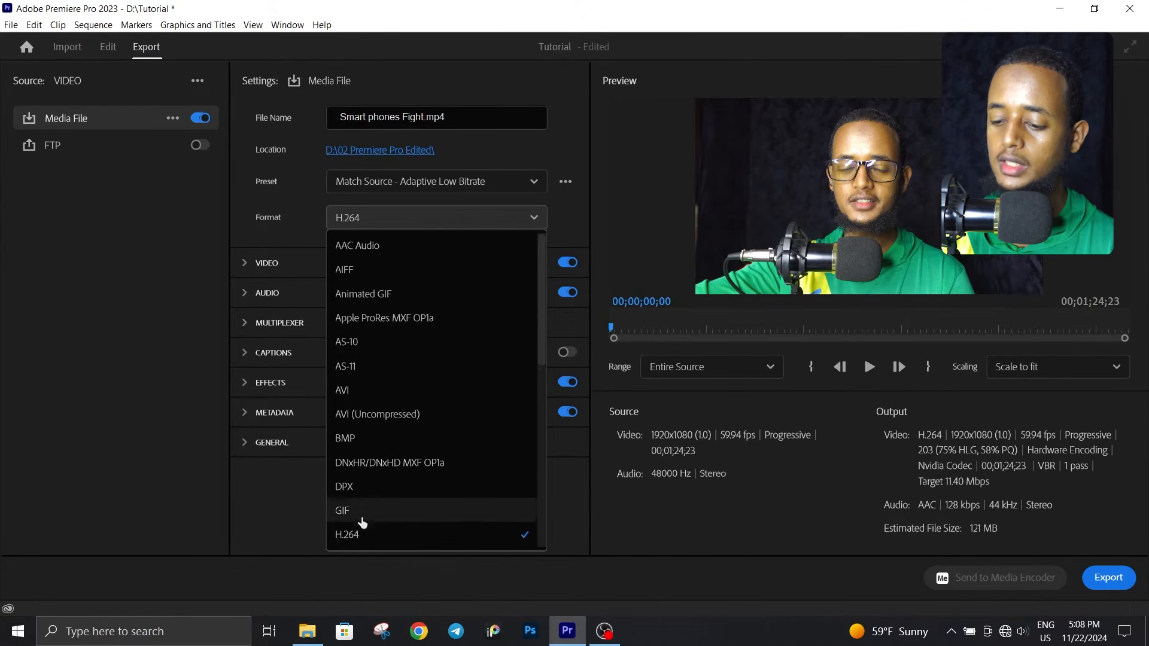
pyautogui.click(285, 532)
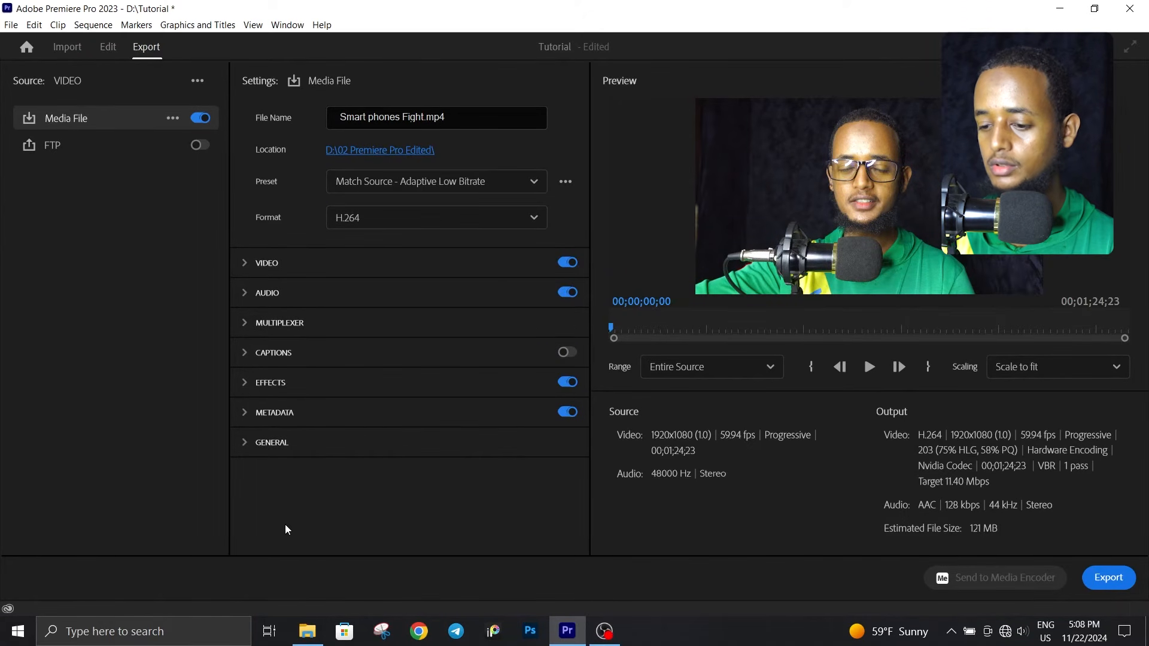
pyautogui.moveTo(652, 323); pyautogui.dragTo(1124, 328)
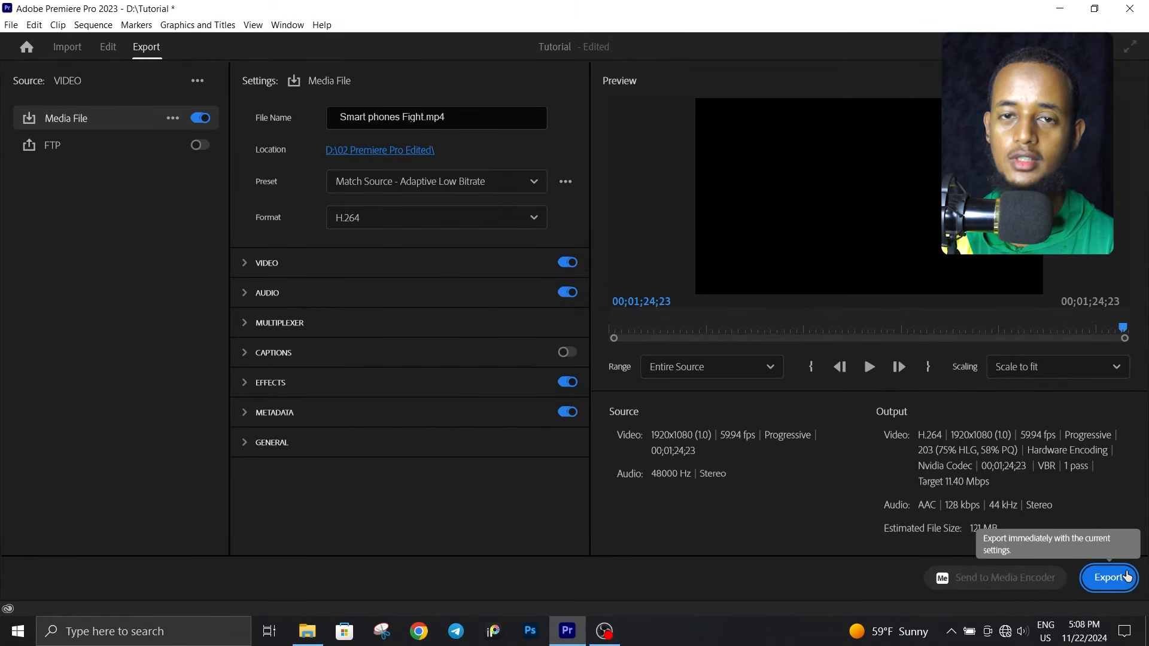